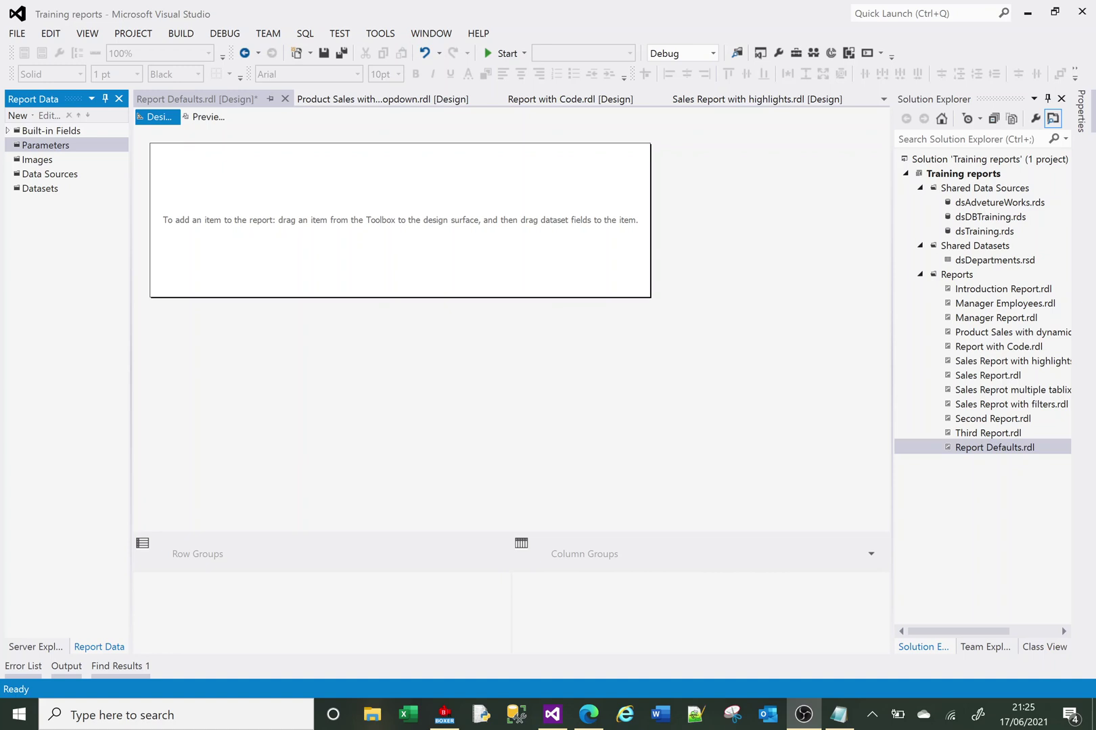
# Add a report parameter named DateParam with the Date/Time data type.
pyautogui.rightClick(45, 147)
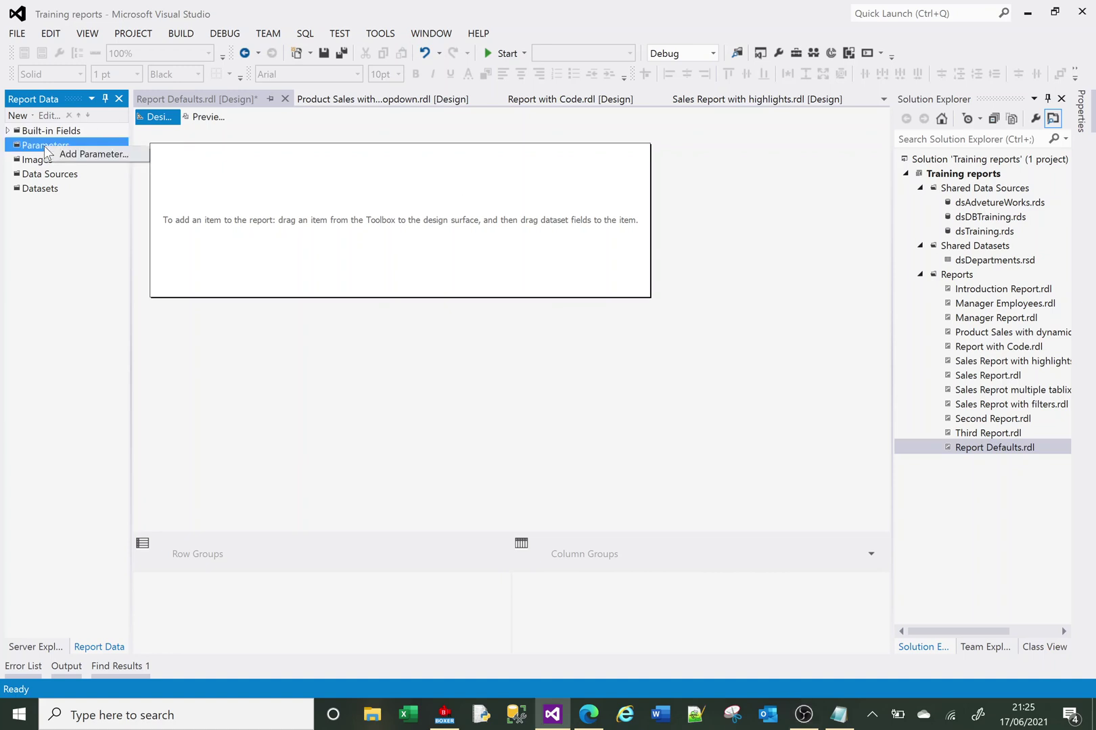
pyautogui.click(84, 154)
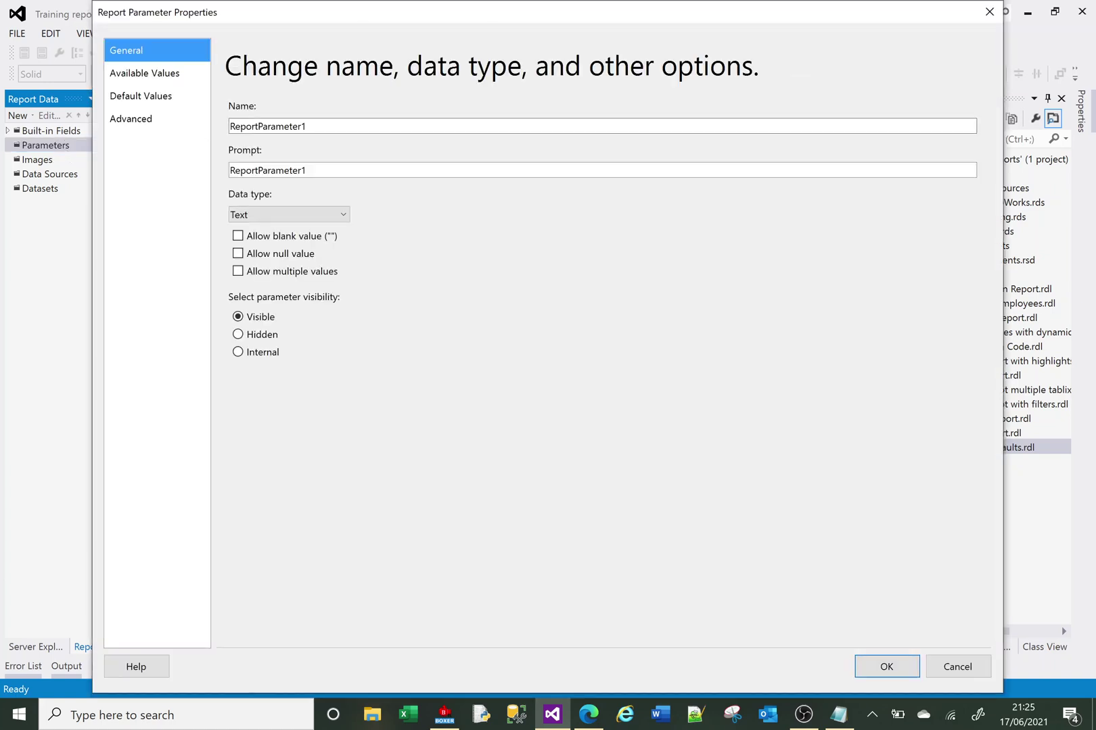
pyautogui.write('DatePar')
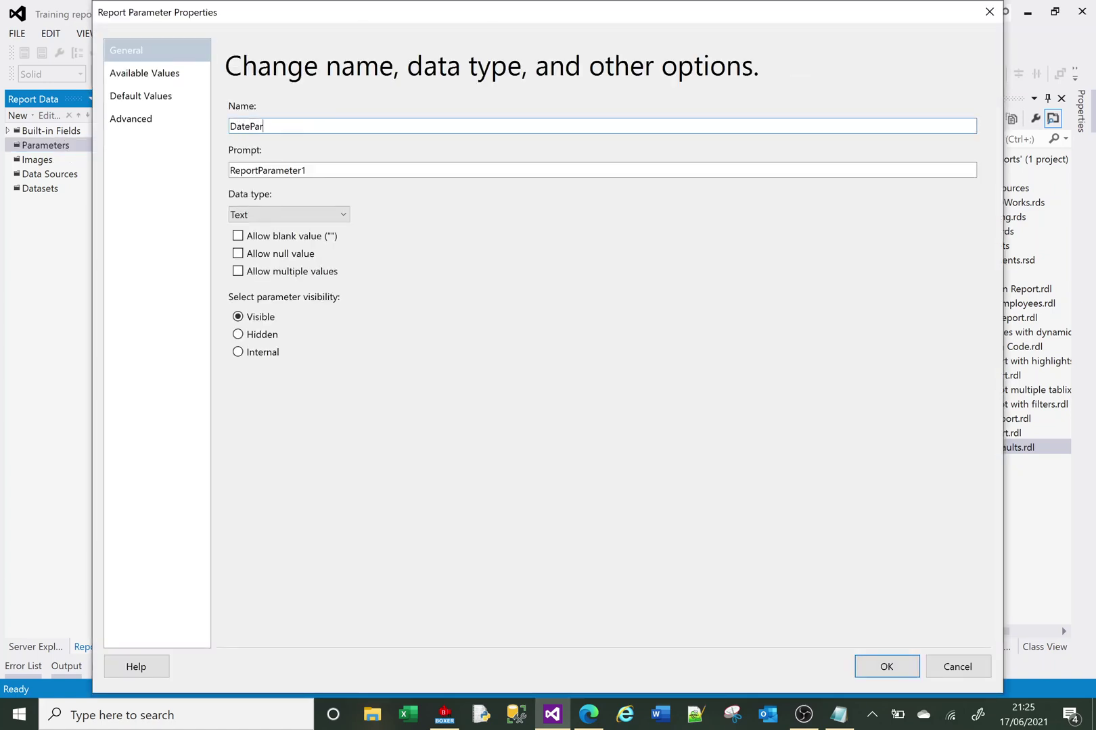
pyautogui.write('am')
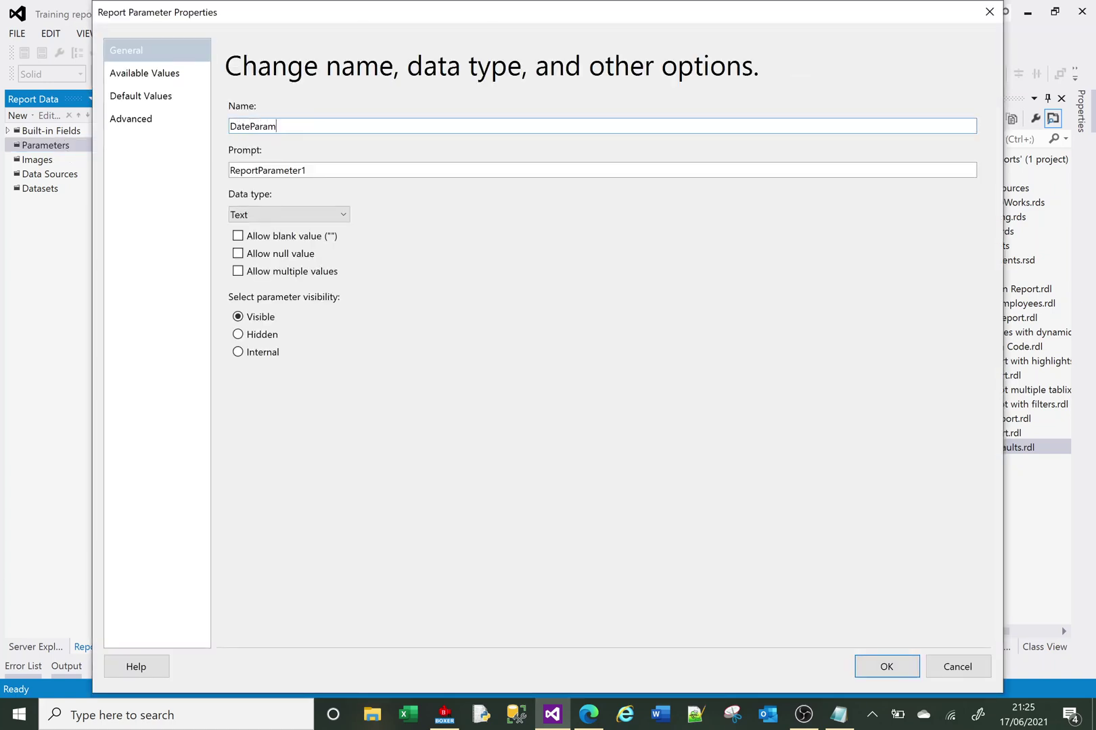
pyautogui.click(304, 215)
pyautogui.click(295, 255)
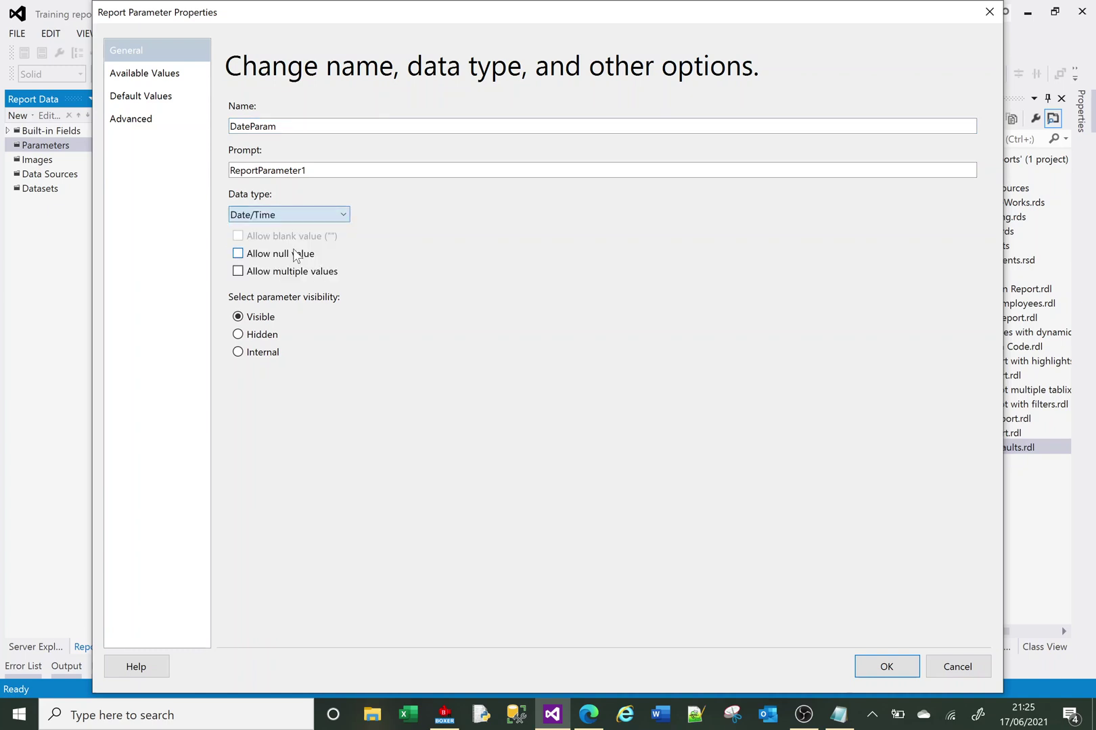
pyautogui.click(896, 669)
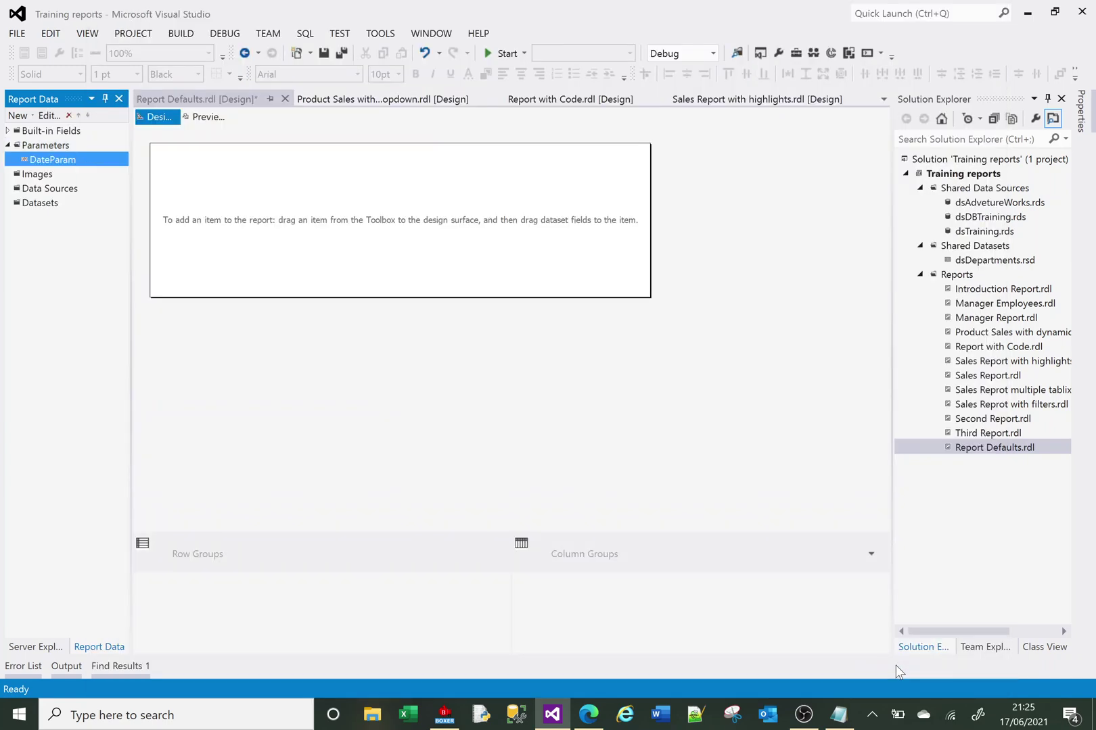
# Preview the report to check the date parameter's calendar picker, and return to the report design.
pyautogui.click(207, 119)
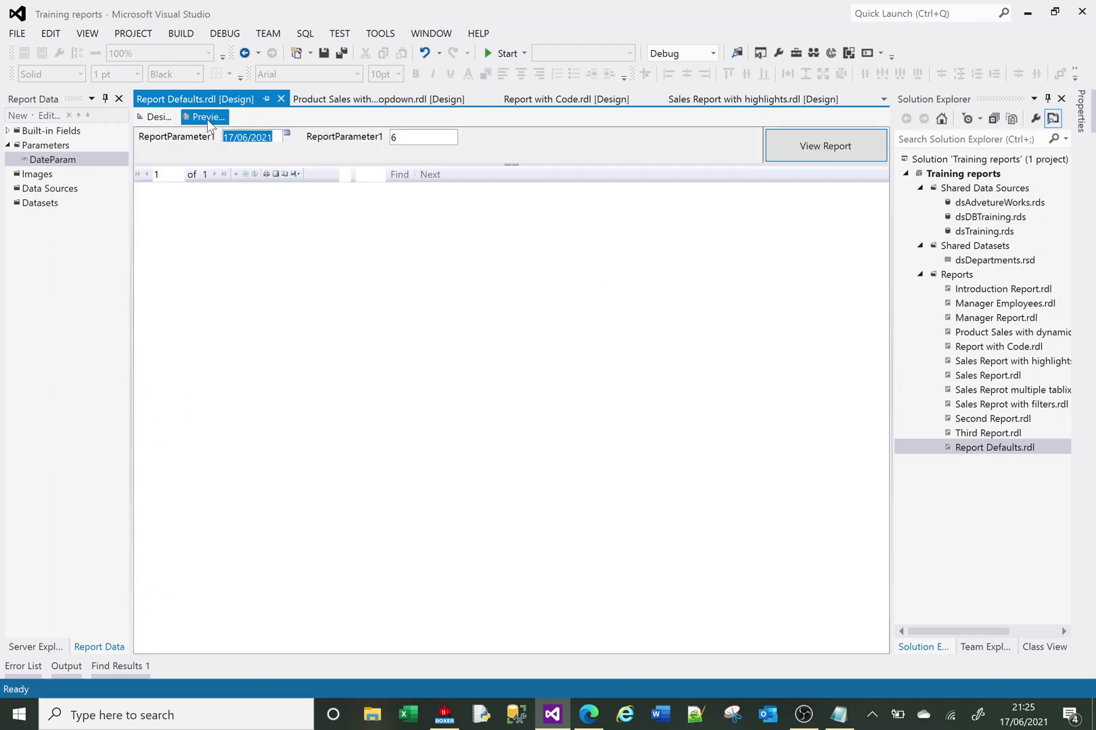
pyautogui.click(288, 135)
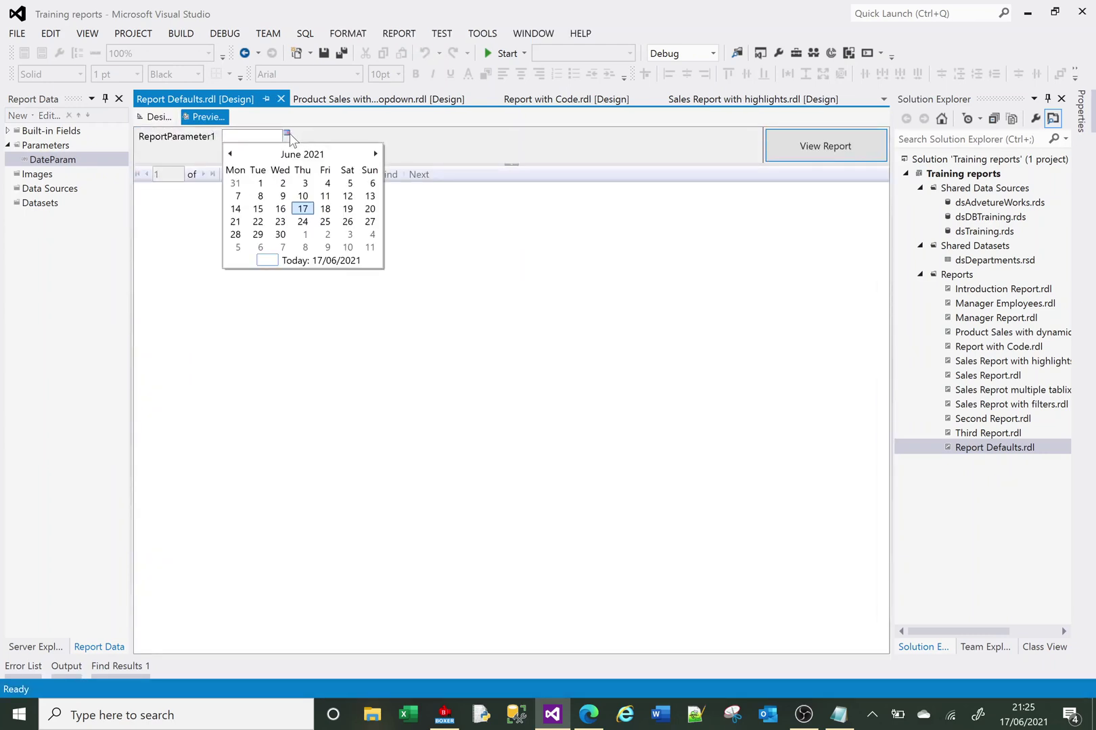
pyautogui.click(302, 196)
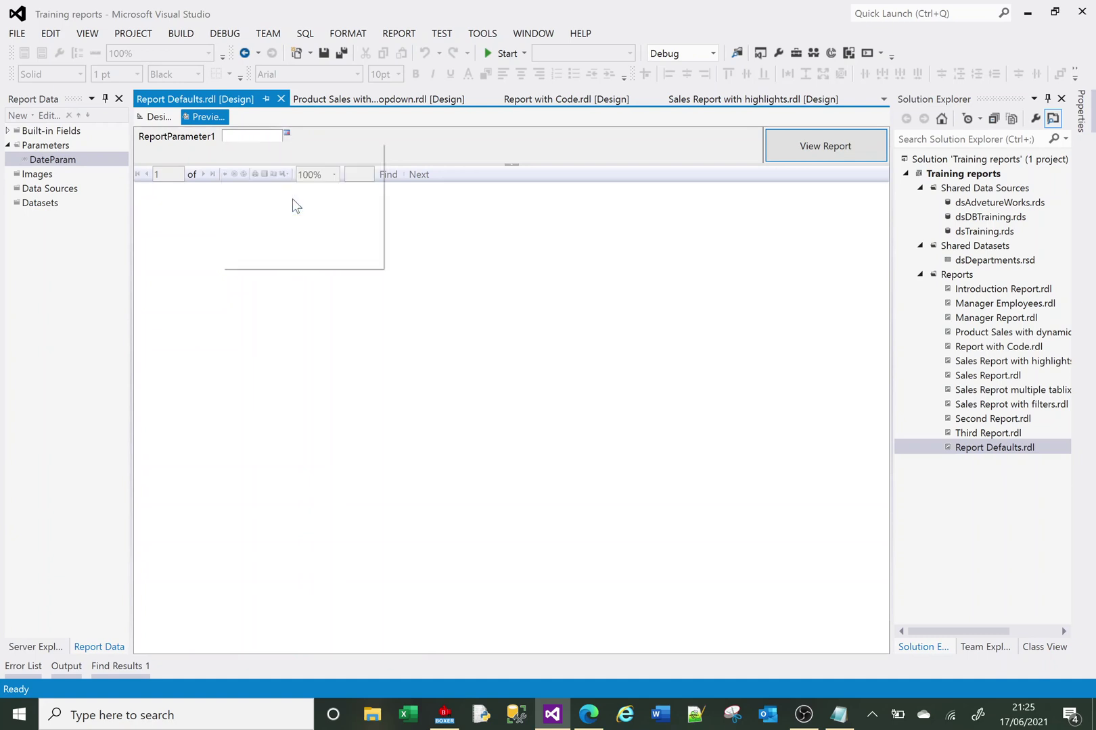
pyautogui.click(157, 117)
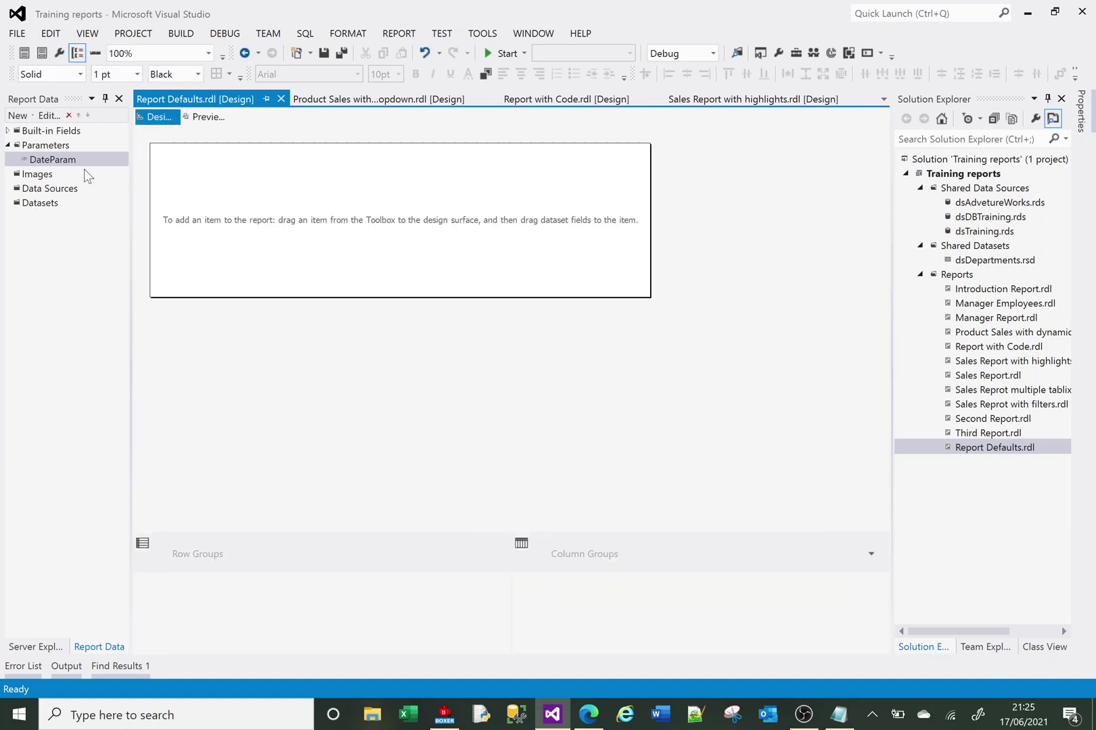
# Specify the expression =Today as DateParam's default value and check it in the report preview.
pyautogui.doubleClick(55, 158)
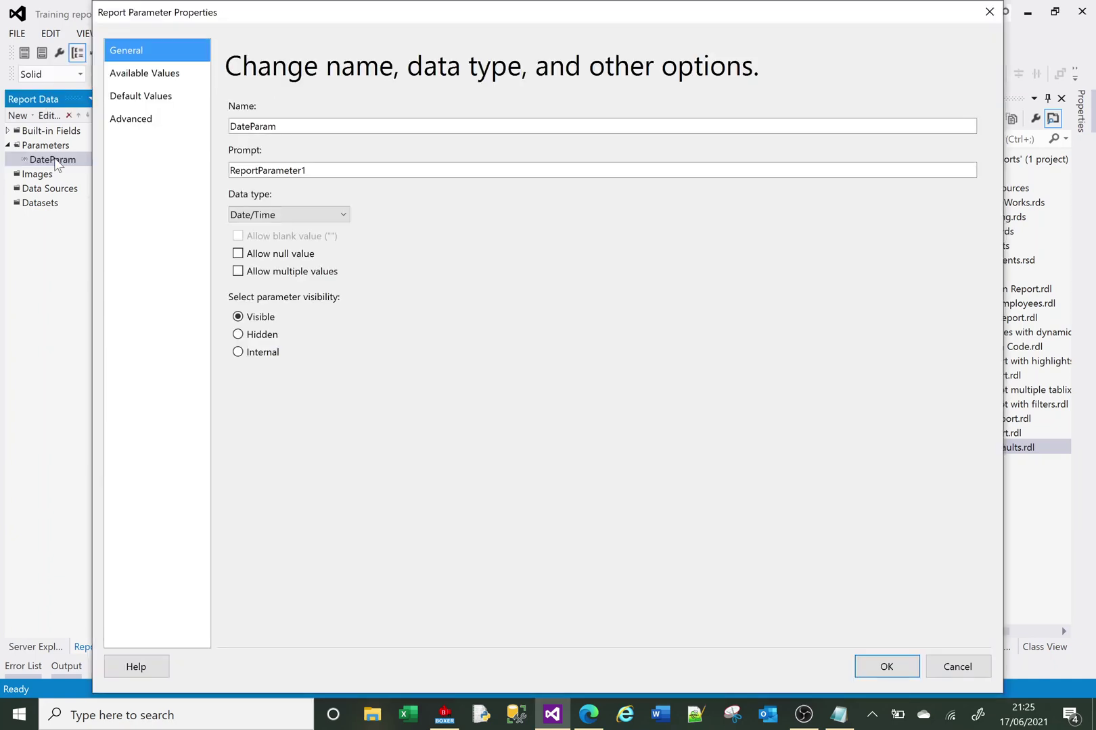
pyautogui.click(135, 99)
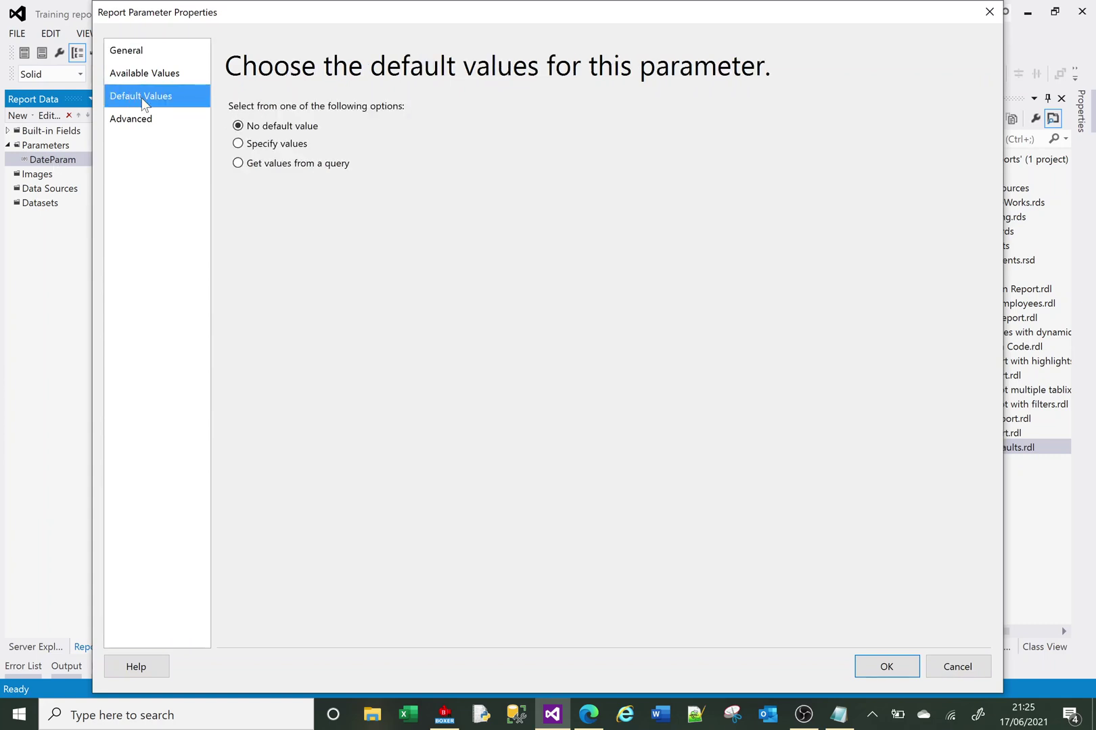
pyautogui.click(274, 144)
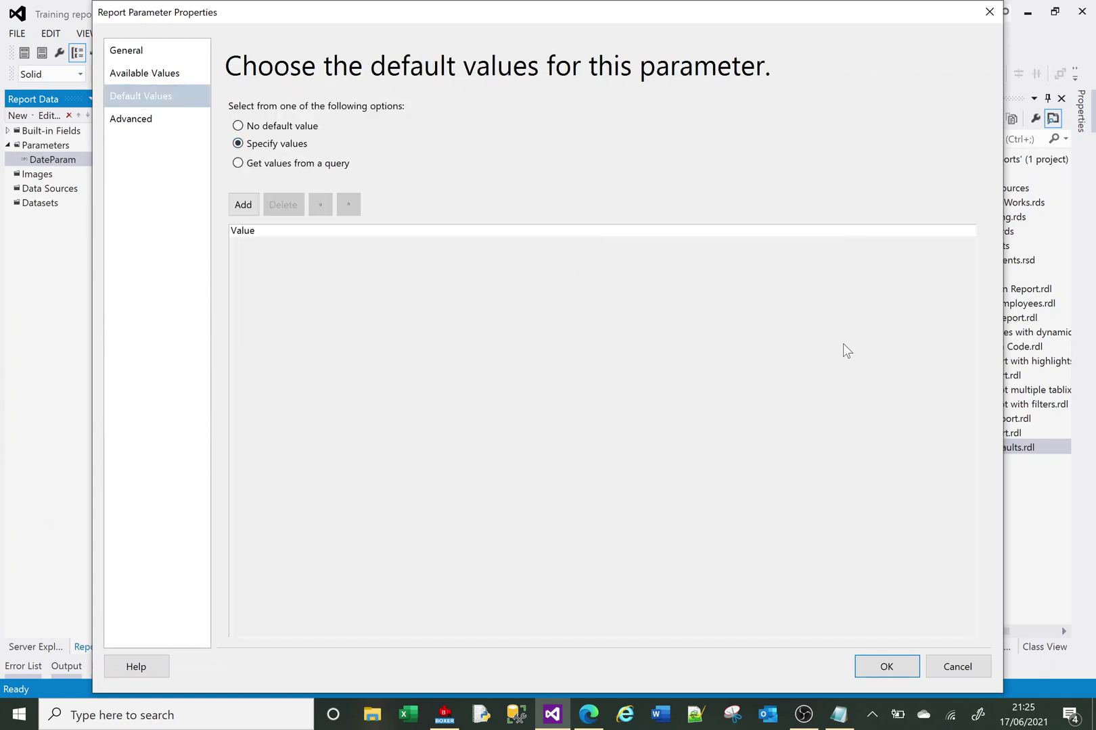
pyautogui.click(244, 206)
pyautogui.click(960, 249)
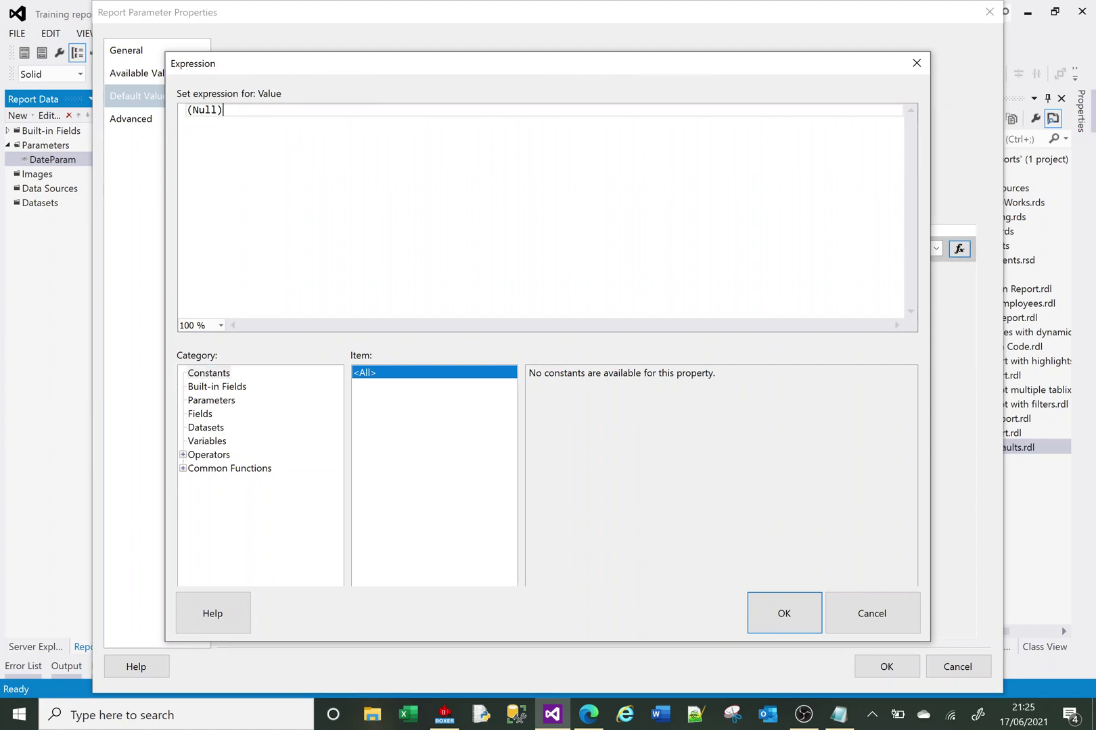
pyautogui.hotkey('ctrl', 'a')
pyautogui.press('BackSpace')
pyautogui.write('=Today')
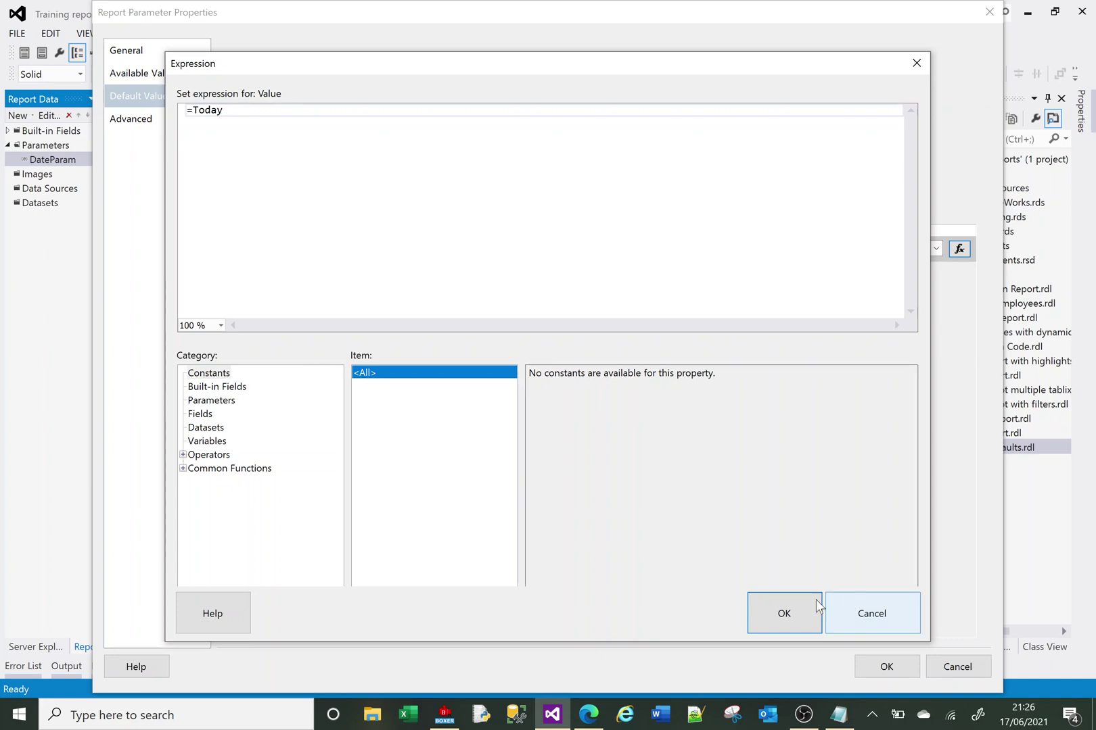
pyautogui.click(793, 606)
pyautogui.click(876, 666)
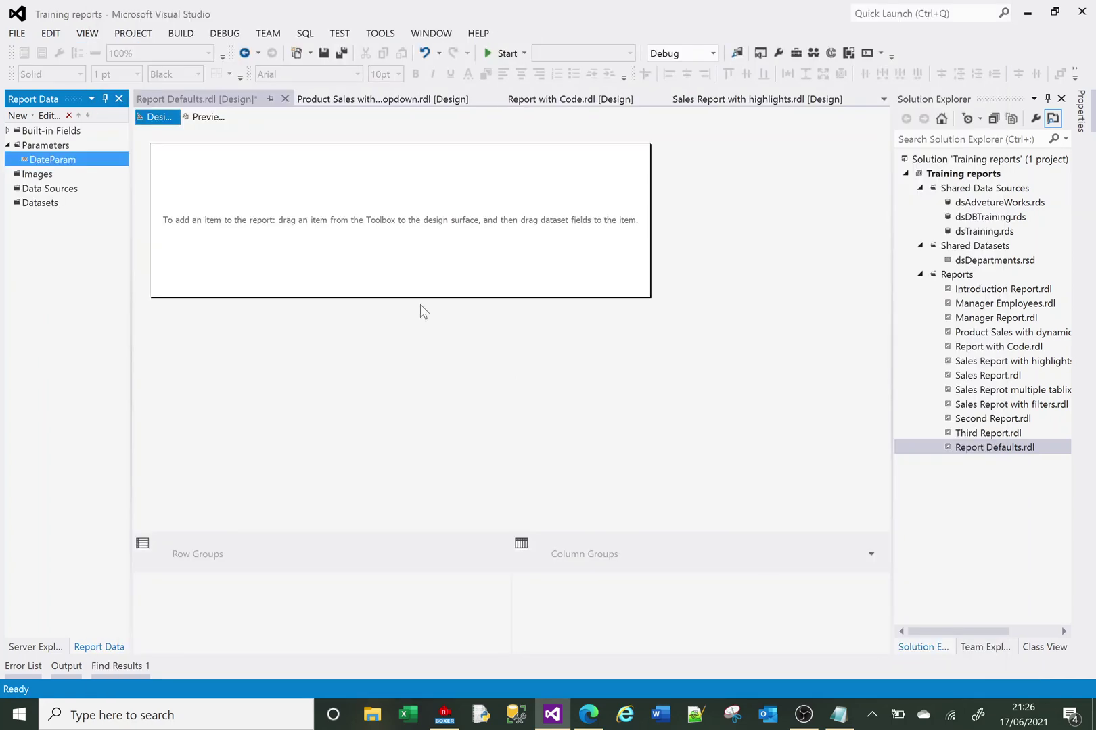
pyautogui.click(204, 117)
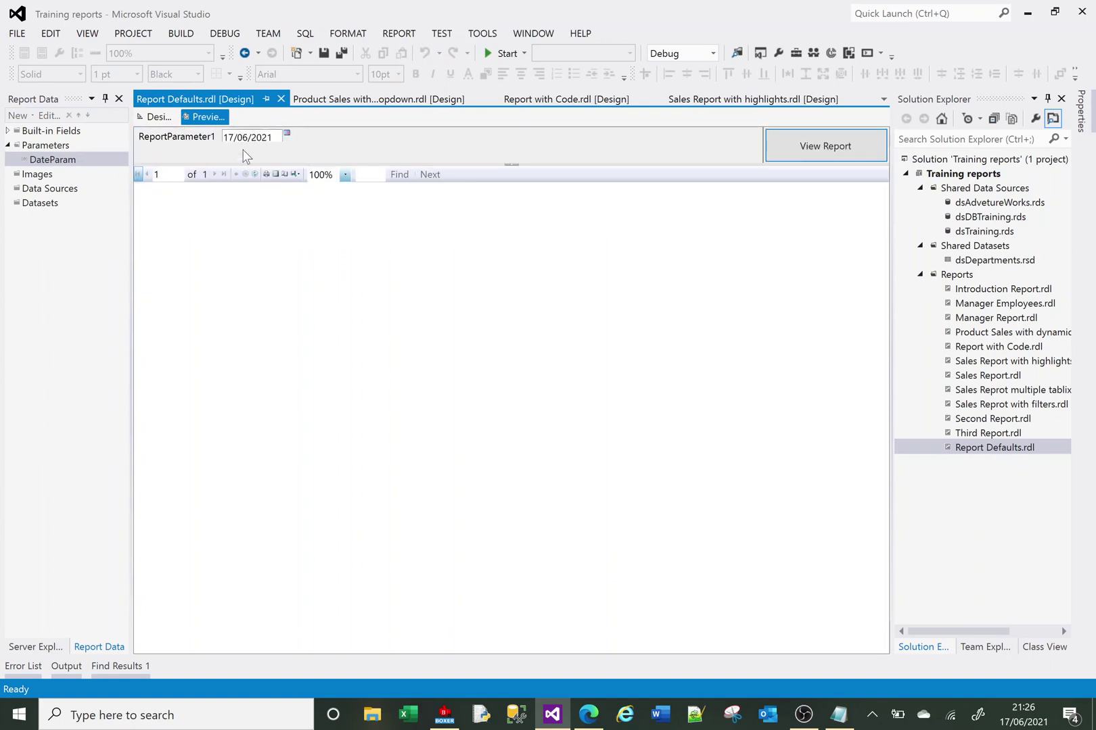
pyautogui.click(165, 117)
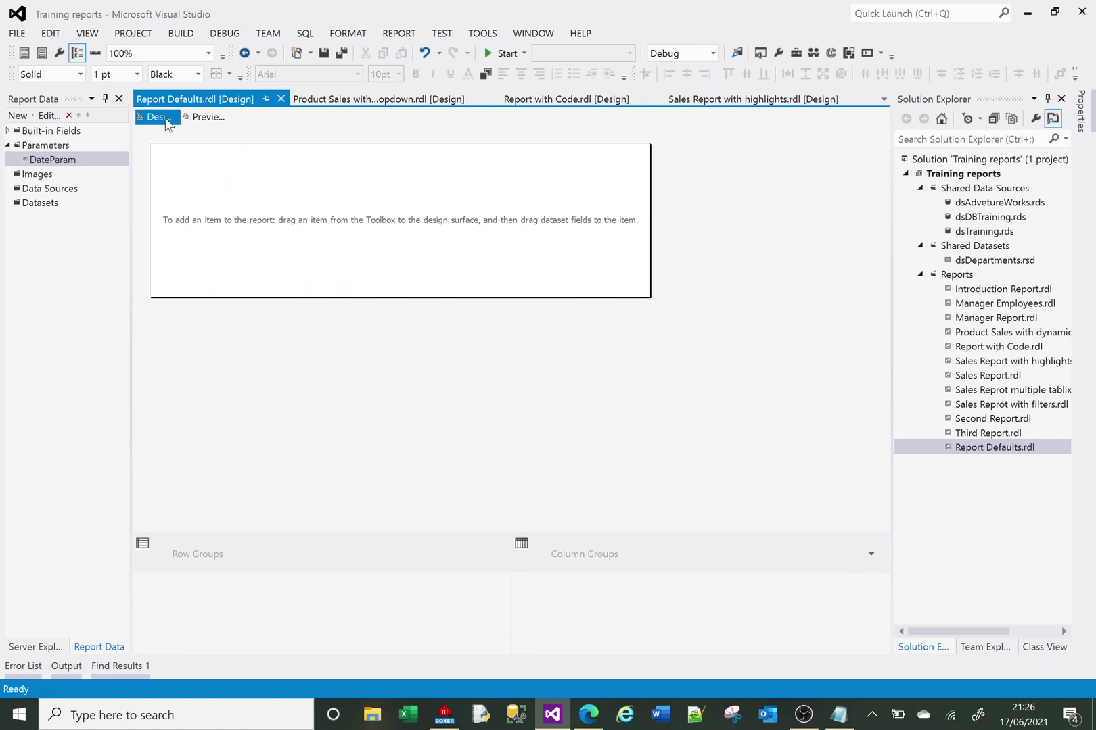
# Examine the descriptions of the Today and Now date functions in DateParam's default value expression editor.
pyautogui.doubleClick(58, 159)
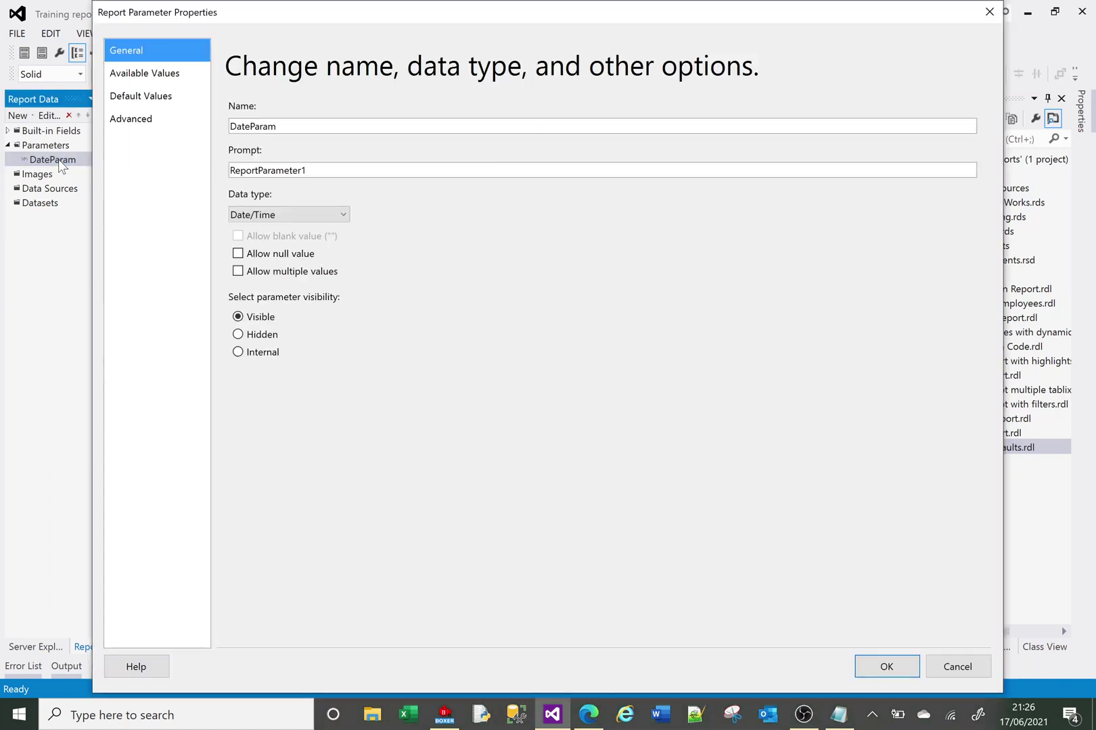
pyautogui.click(133, 100)
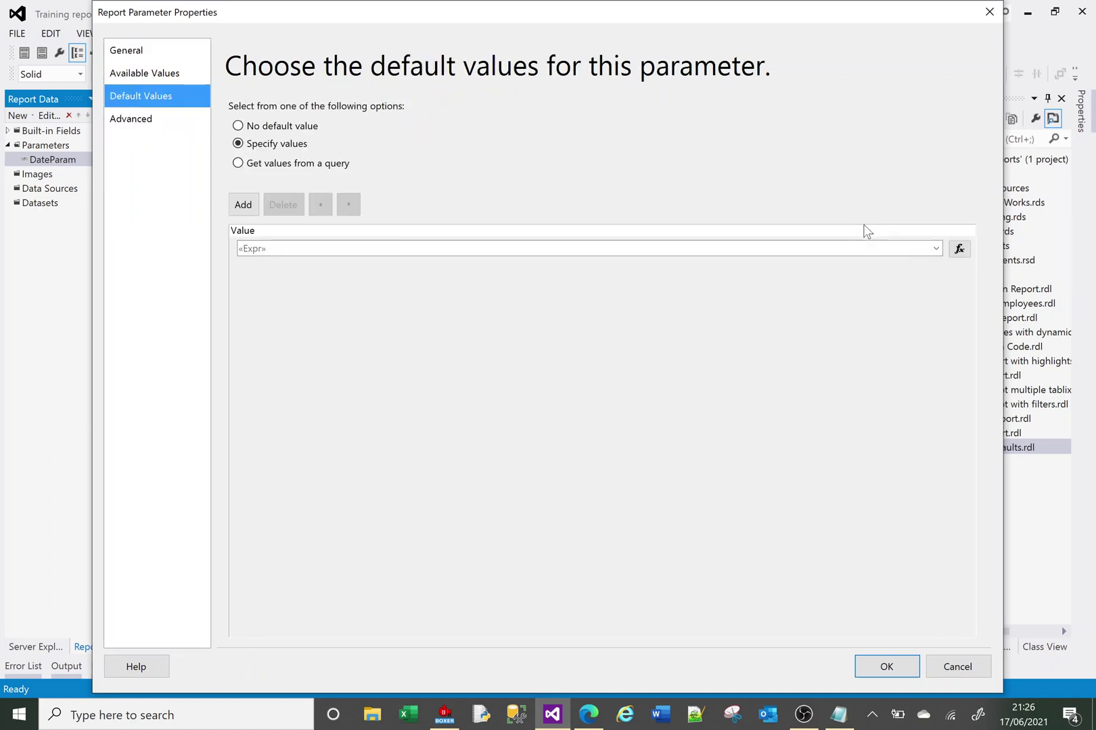
pyautogui.click(959, 249)
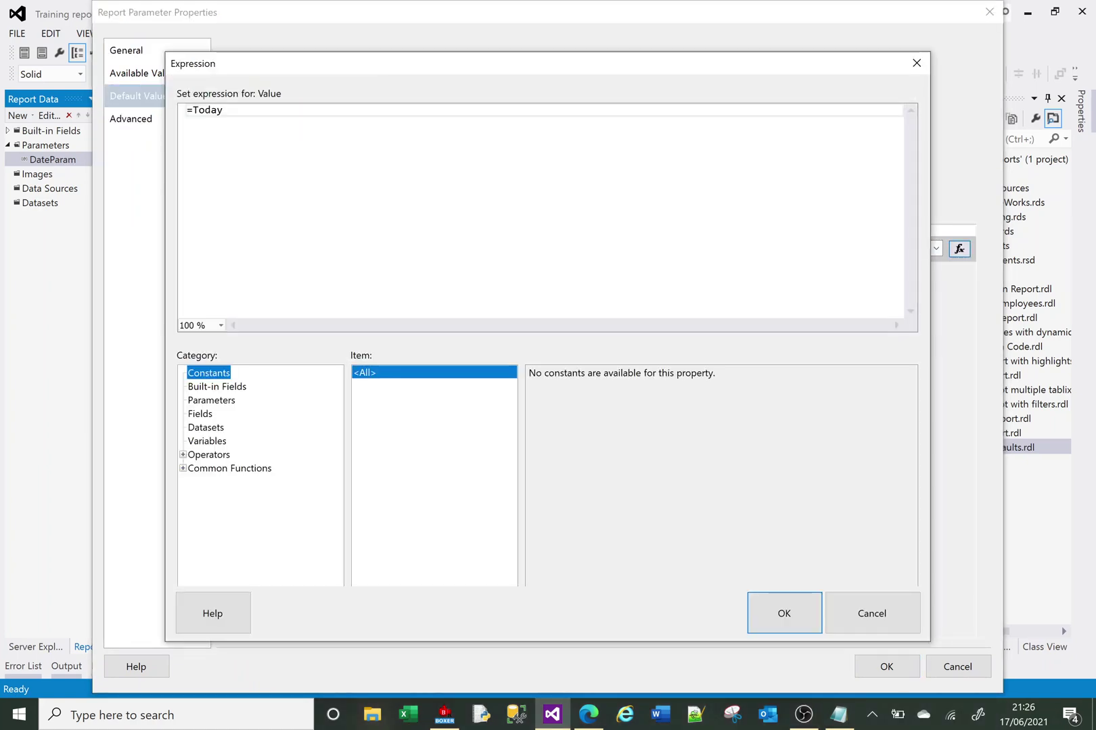
pyautogui.click(183, 469)
pyautogui.click(212, 498)
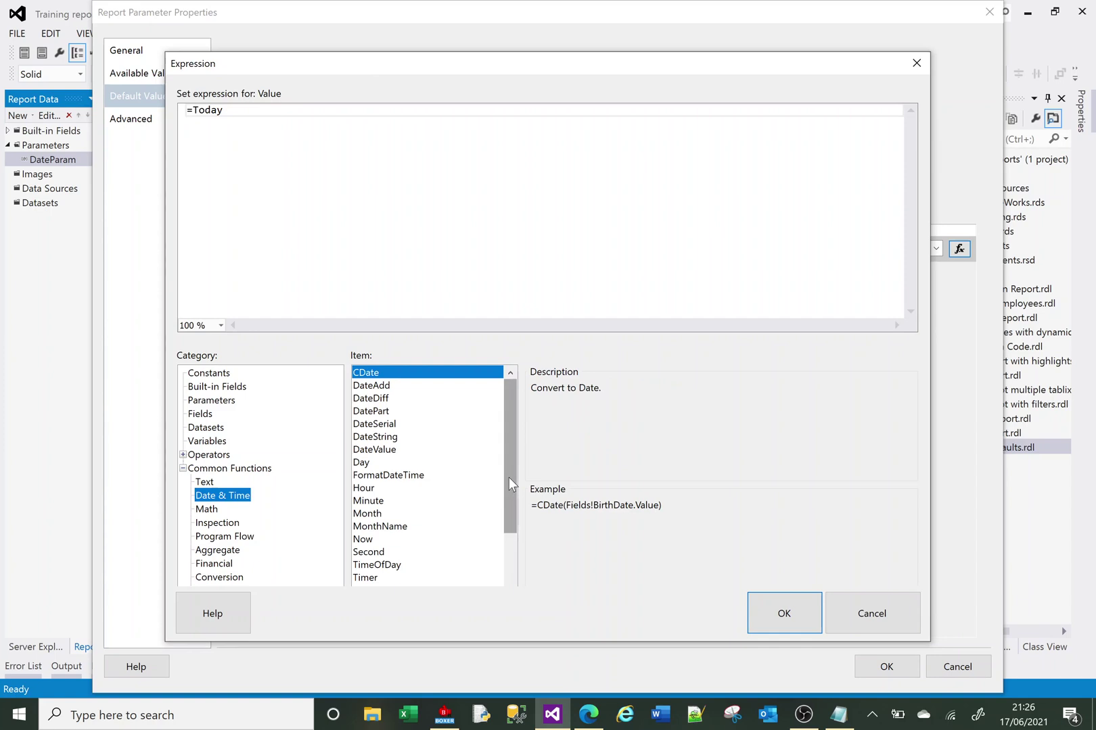
pyautogui.moveTo(509, 478); pyautogui.dragTo(518, 573)
pyautogui.click(363, 555)
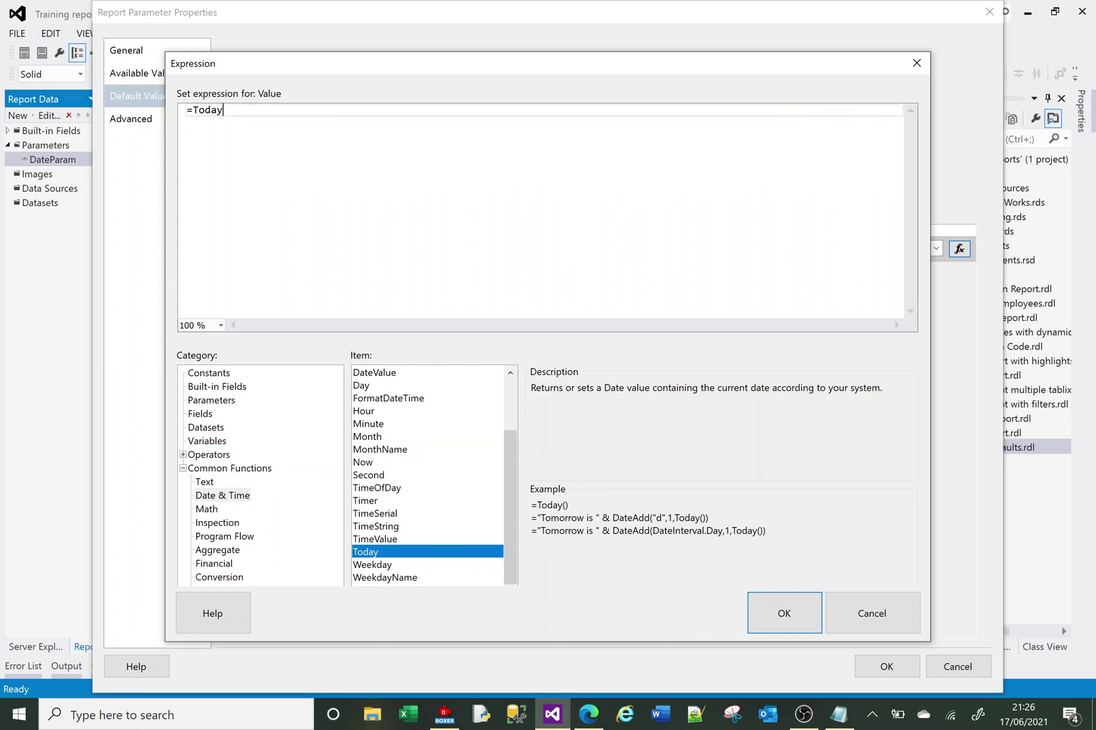
pyautogui.click(372, 464)
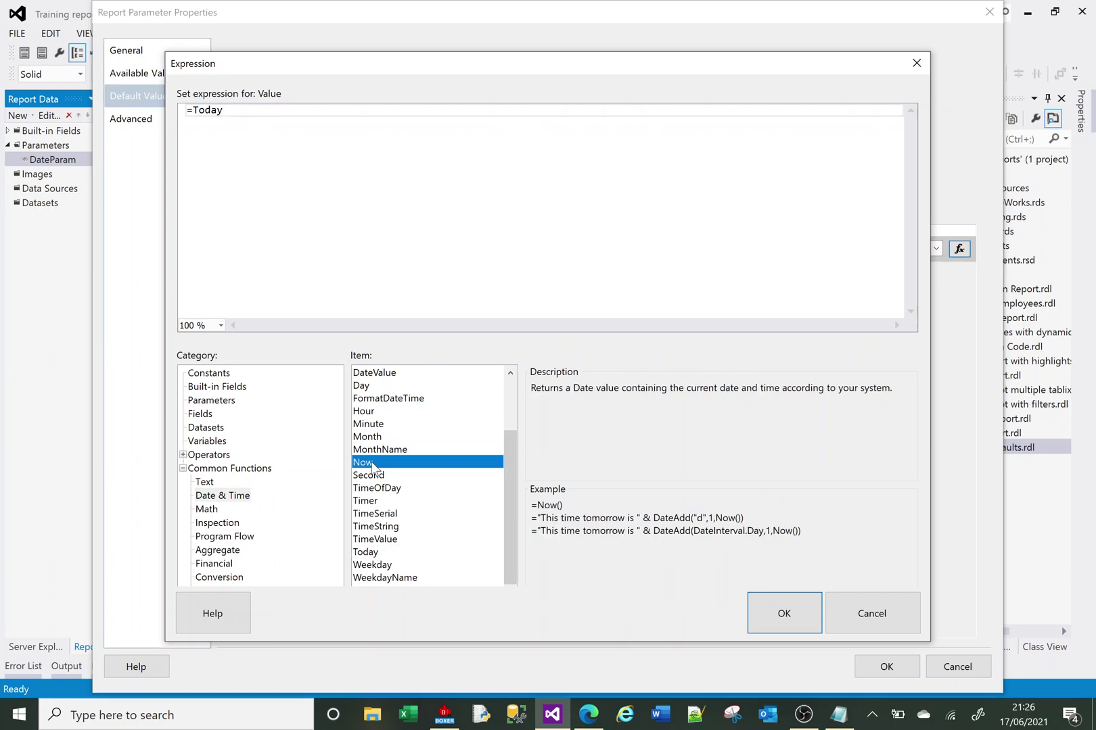
pyautogui.click(769, 629)
pyautogui.click(878, 667)
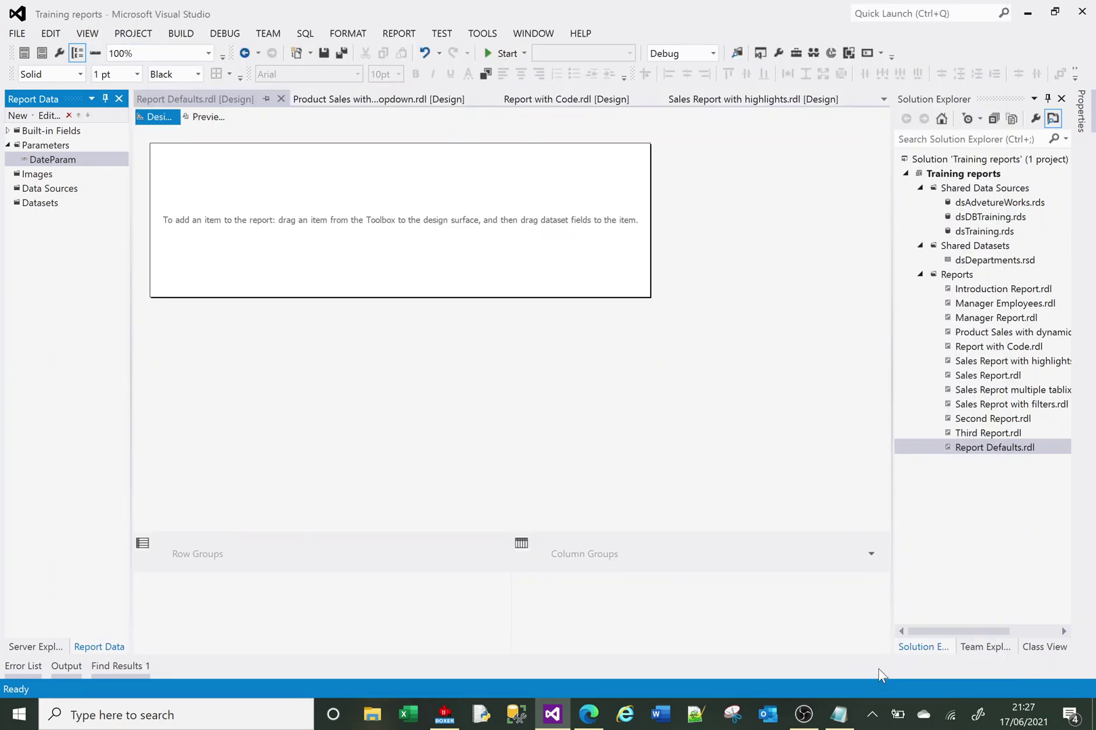
# Add a second report parameter named TextParam, keeping the Text data type.
pyautogui.rightClick(46, 141)
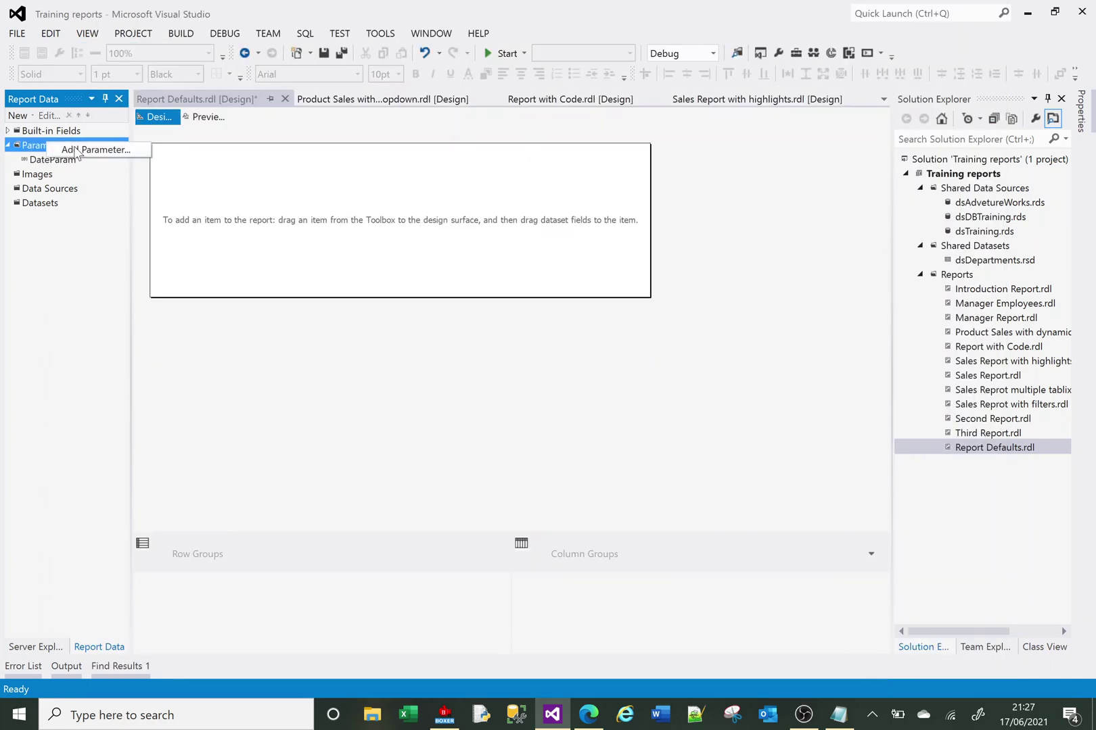
pyautogui.click(74, 147)
pyautogui.doubleClick(257, 127)
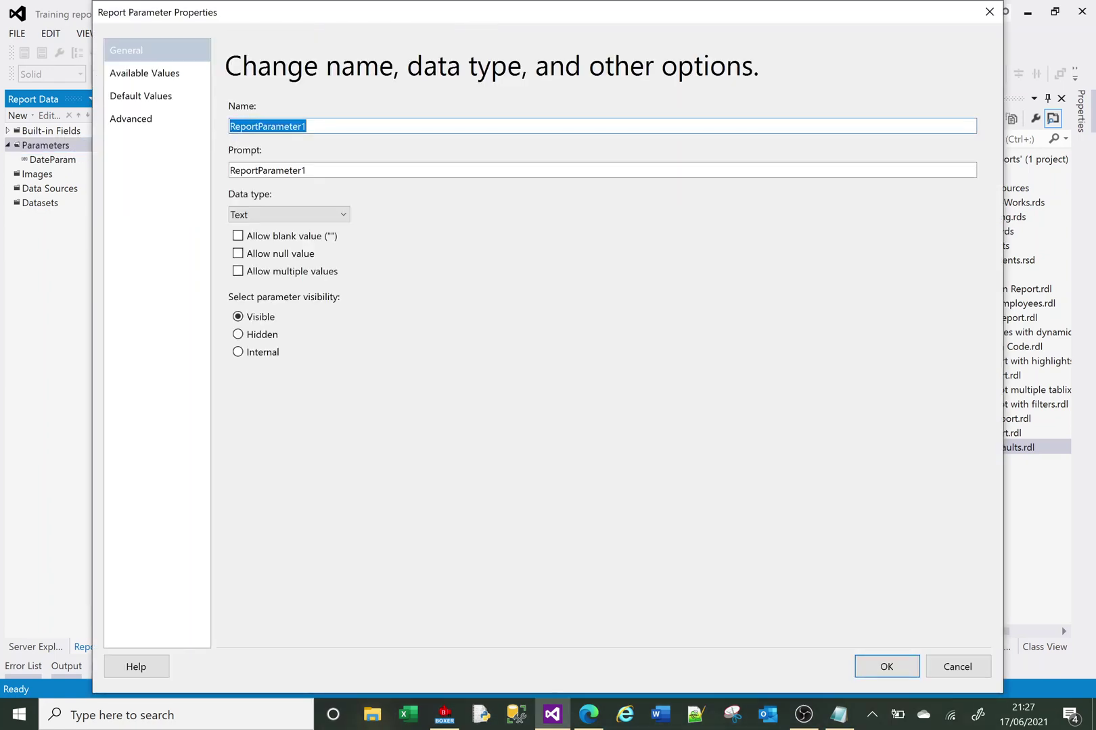
pyautogui.write('TextPara')
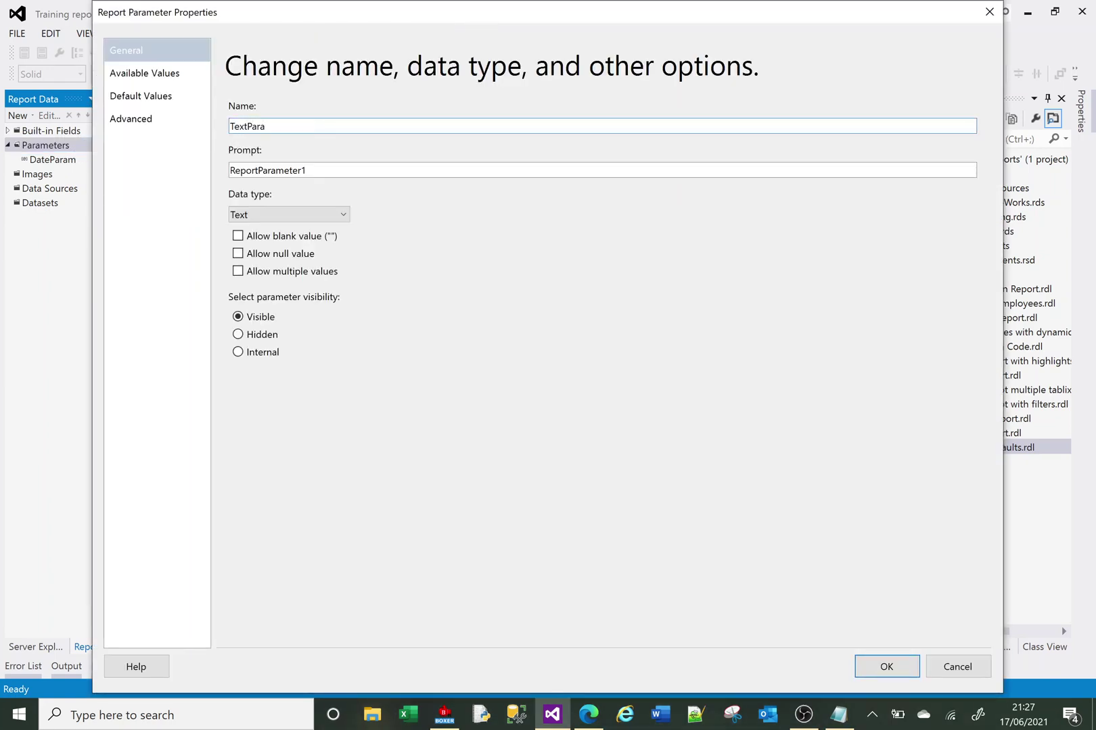
pyautogui.write('m')
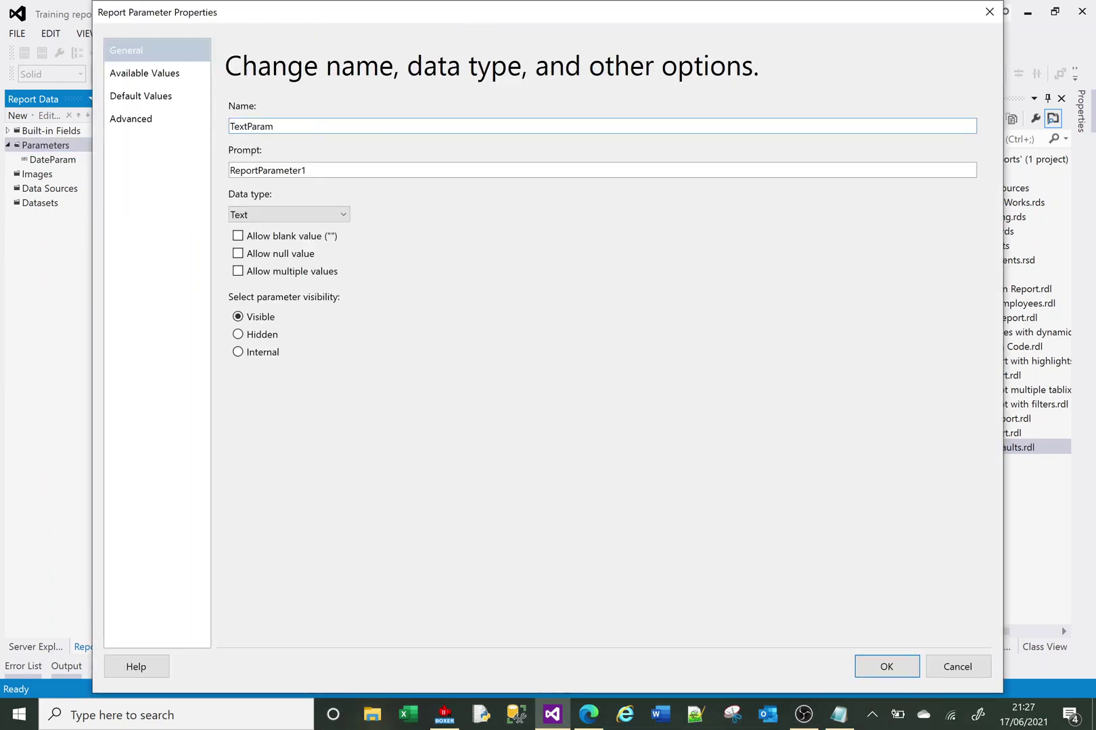
# Specify the expression =Now() as TextParam's default value, using the Date & Time function Now.
pyautogui.click(143, 97)
pyautogui.click(257, 144)
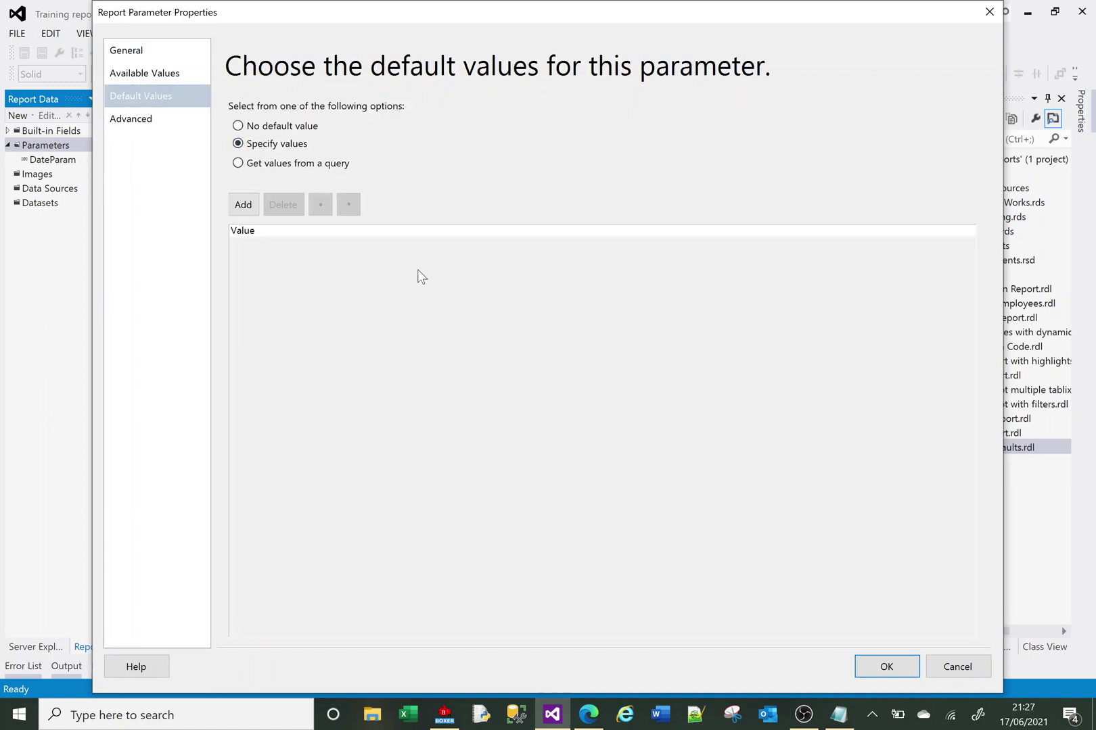
pyautogui.click(246, 206)
pyautogui.click(959, 249)
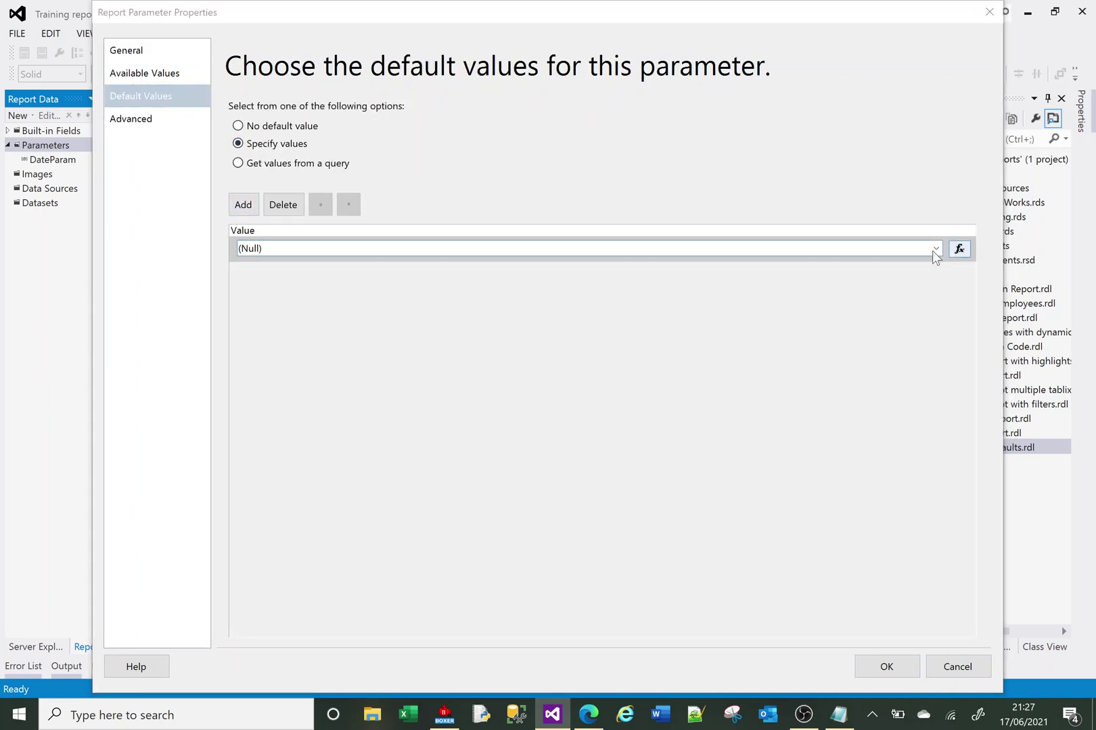
pyautogui.press('Delete')
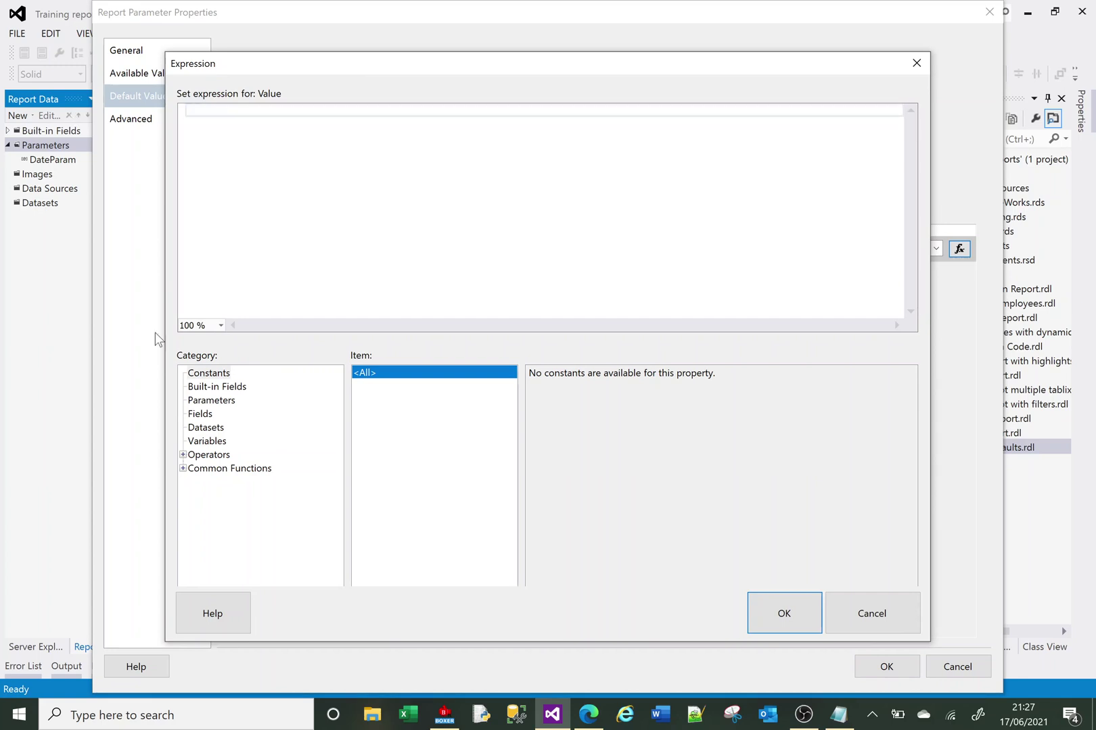
pyautogui.click(183, 468)
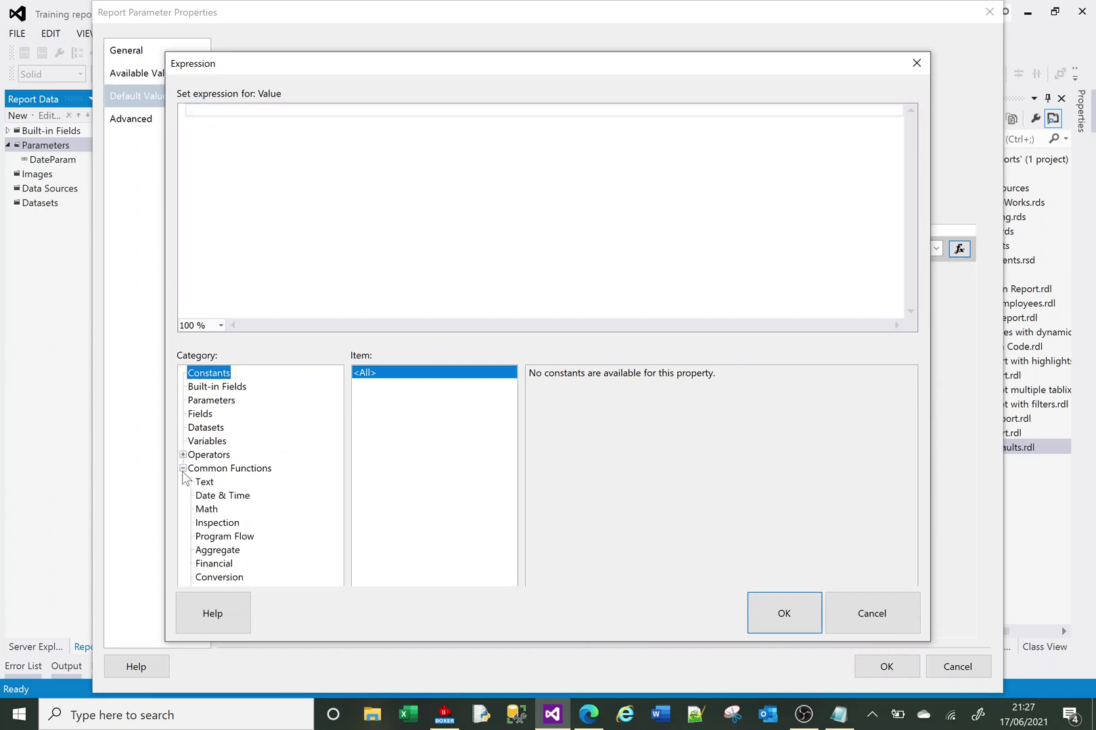
pyautogui.click(217, 495)
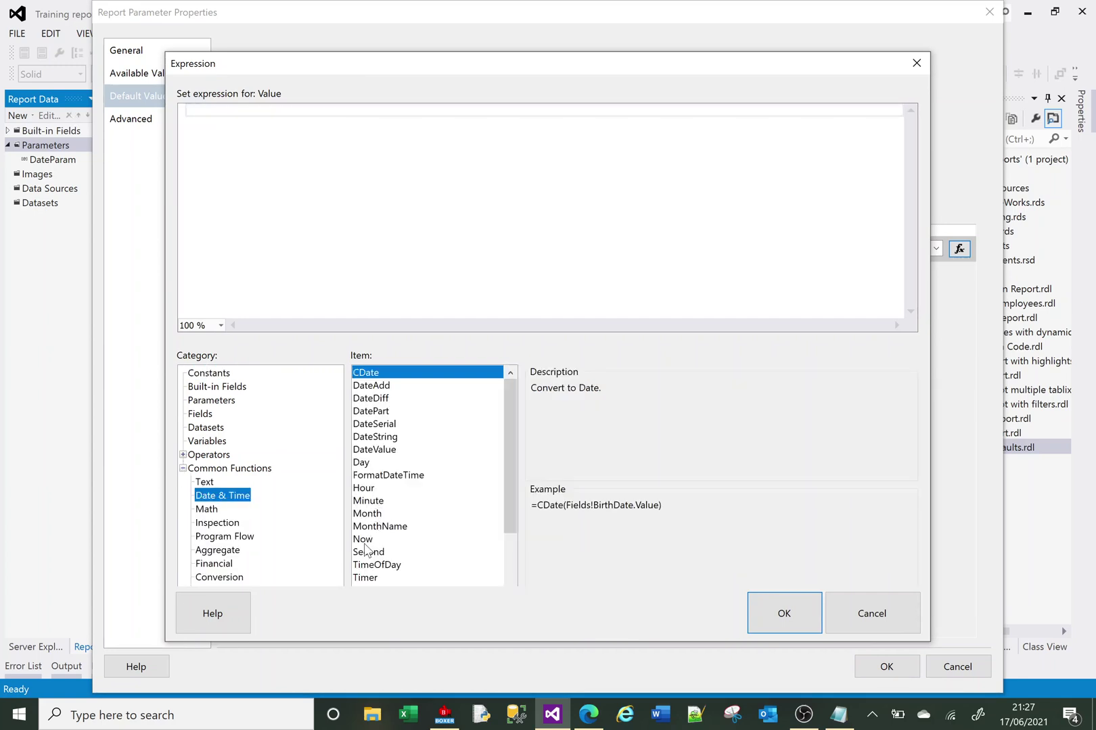
pyautogui.doubleClick(369, 544)
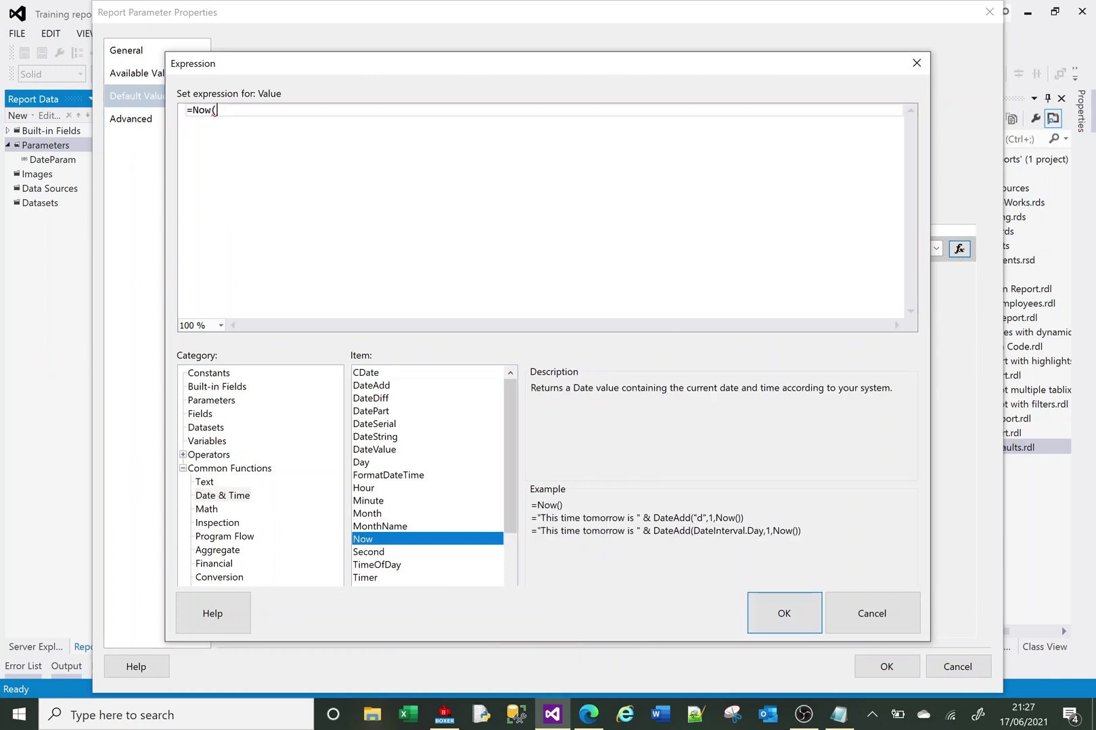
pyautogui.write(')')
pyautogui.click(760, 613)
pyautogui.click(782, 619)
pyautogui.click(876, 670)
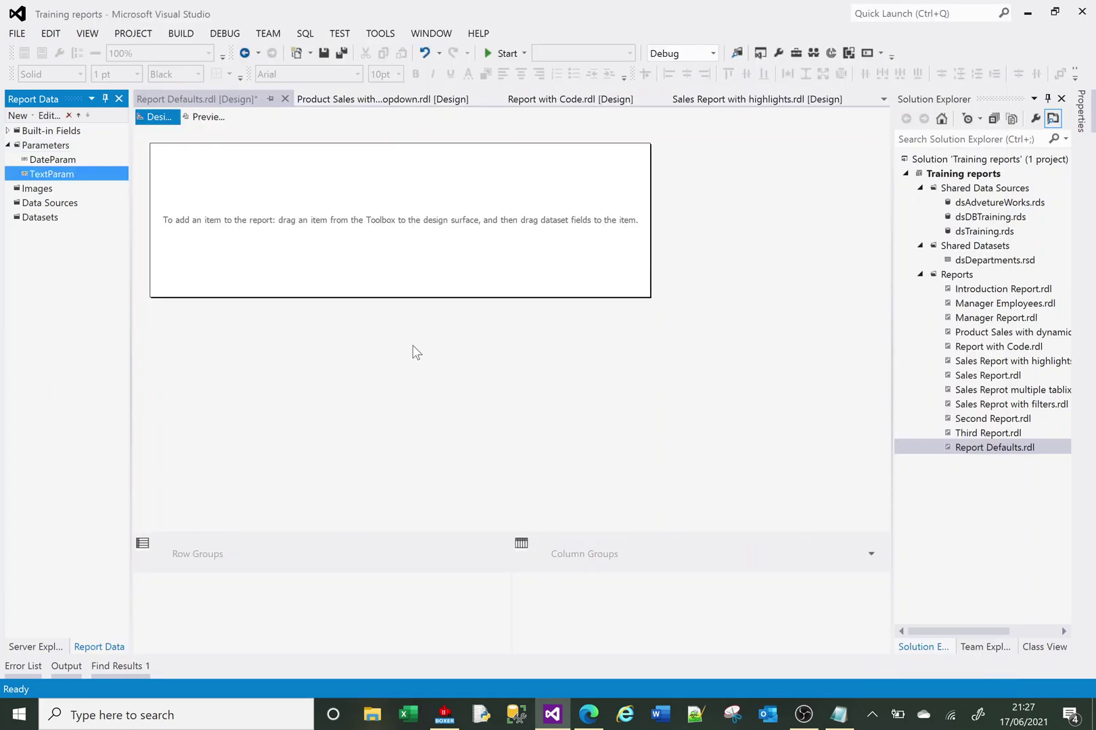
# Preview the report to read TextParam's full default date and time value, and return to the report design.
pyautogui.click(208, 117)
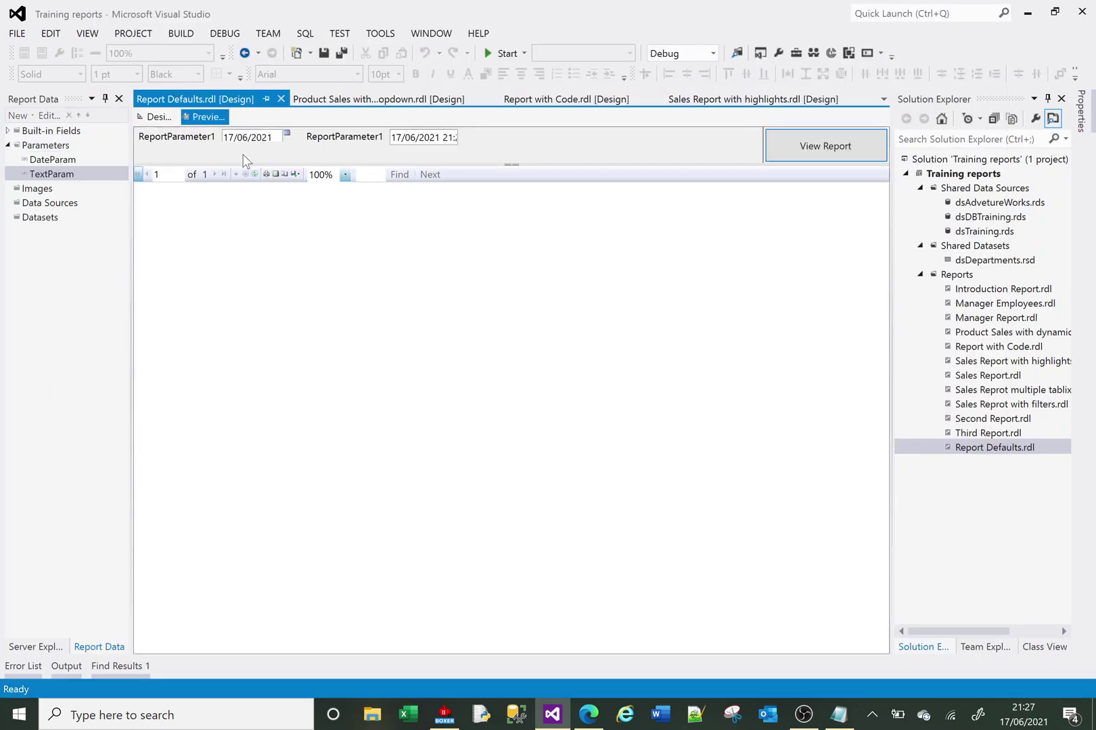
pyautogui.press('Right')
pyautogui.press('Right')
pyautogui.press('Right')
pyautogui.press('Right')
pyautogui.press('Right')
pyautogui.press('Right')
pyautogui.press('Right')
pyautogui.press('Right')
pyautogui.press('Right')
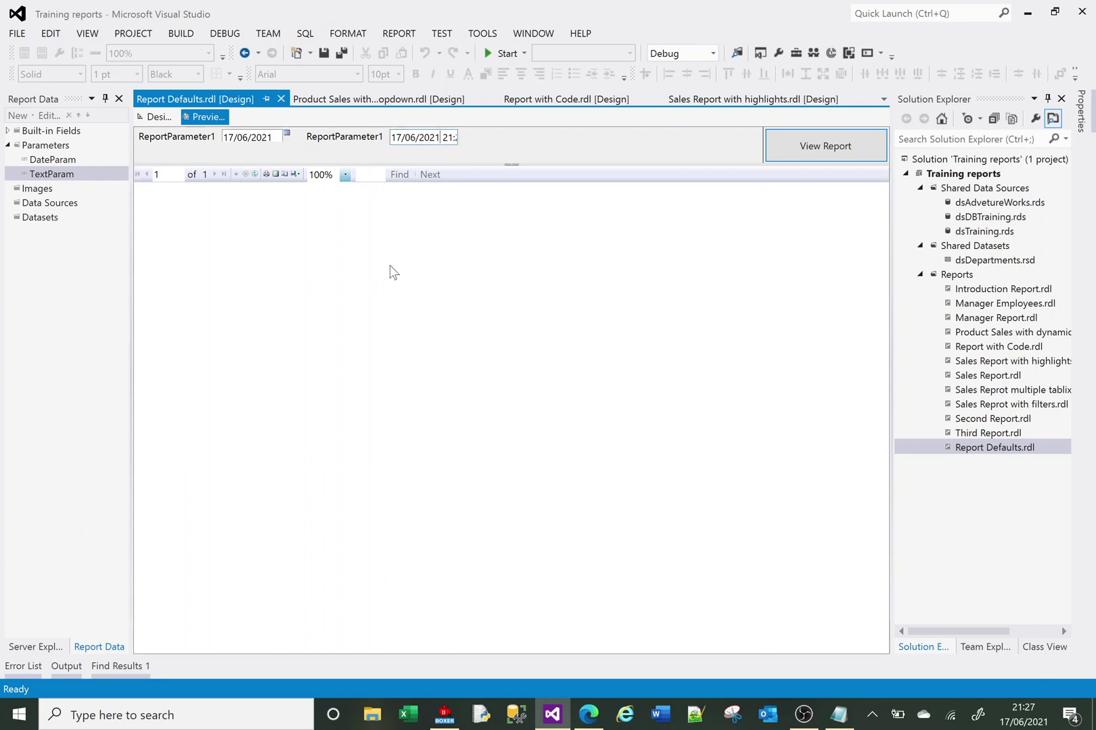
pyautogui.press('Right')
pyautogui.press('Right')
pyautogui.click(154, 112)
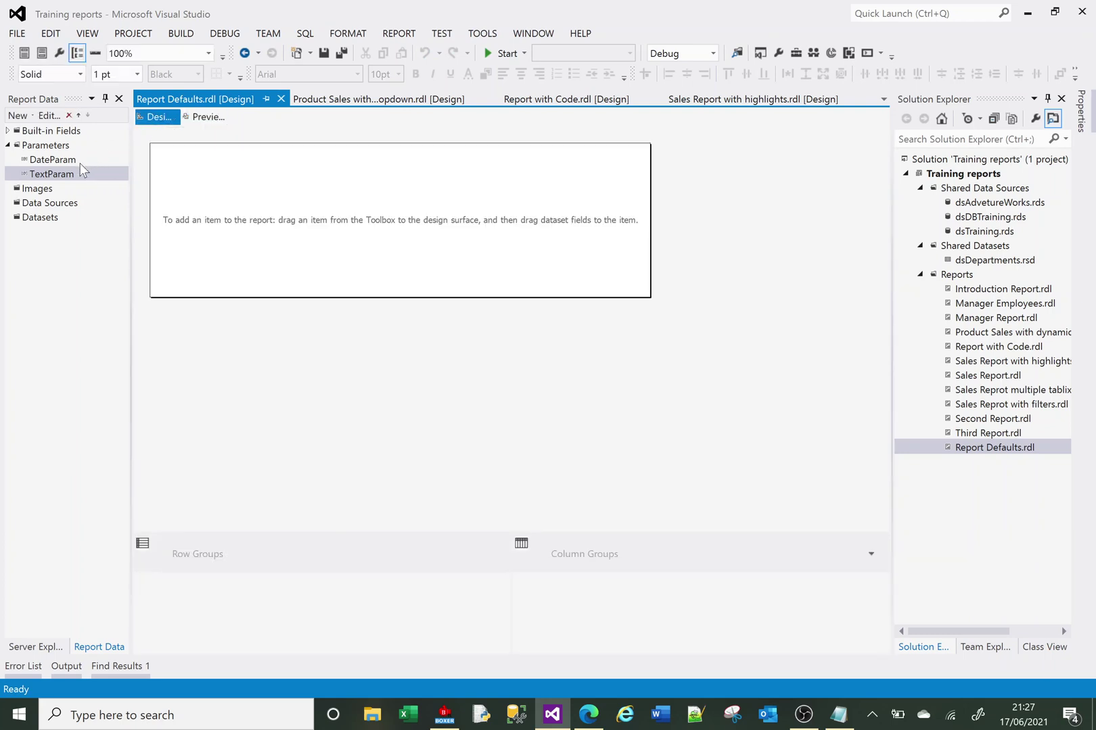
# Examine the descriptions of the Day, Month, WeekdayName and Year functions in TextParam's default value expression editor.
pyautogui.doubleClick(51, 175)
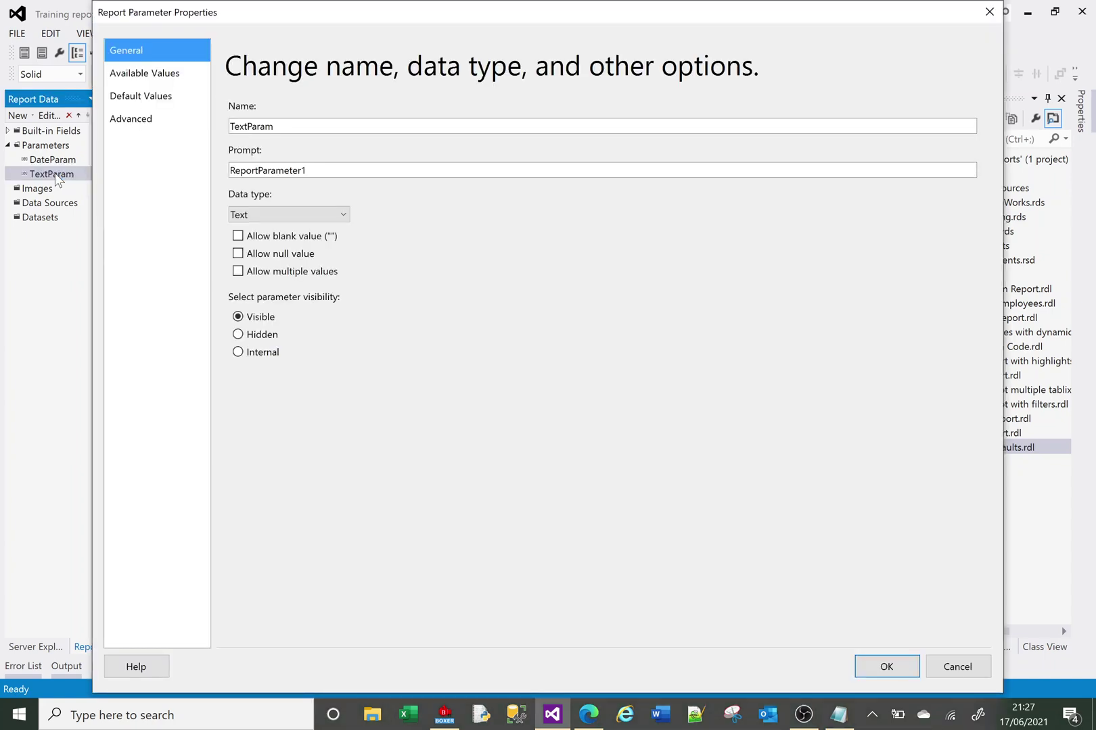
pyautogui.click(142, 99)
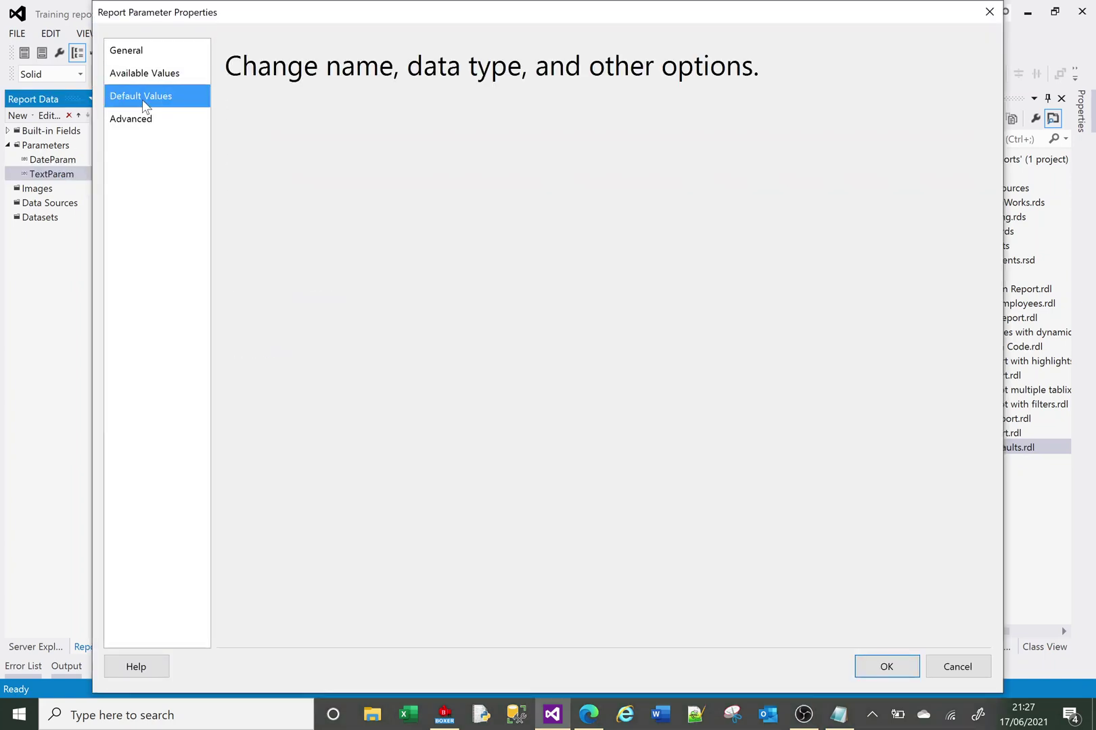
pyautogui.click(959, 249)
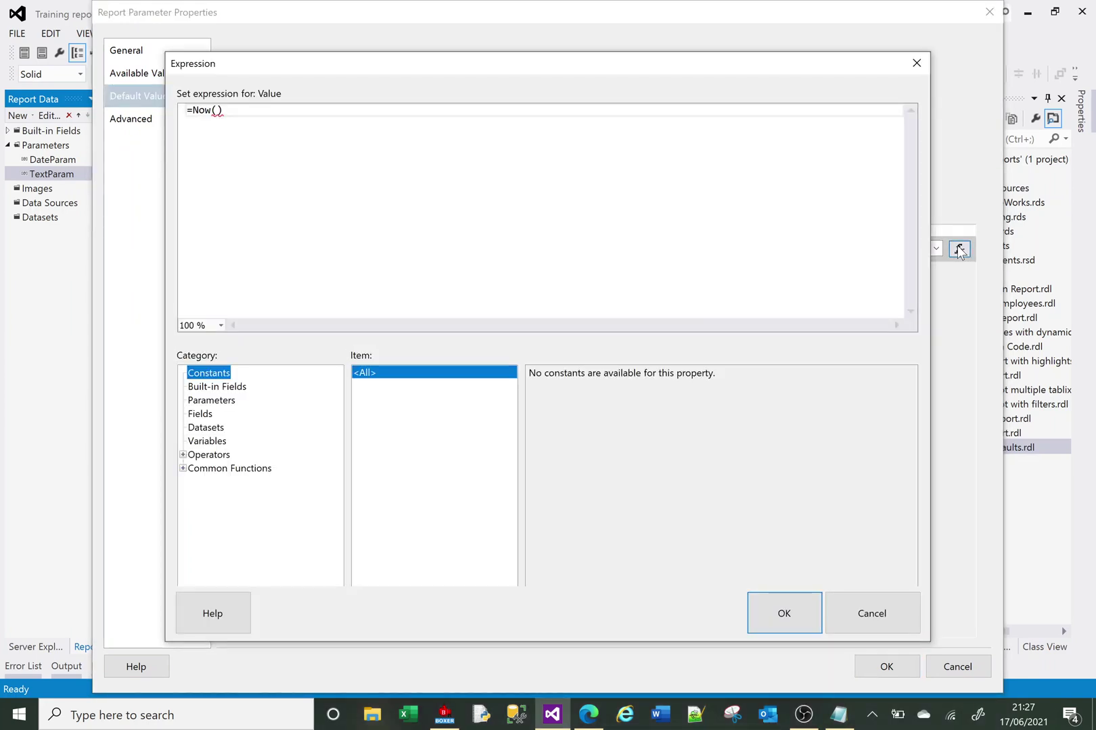
pyautogui.click(183, 468)
pyautogui.click(207, 495)
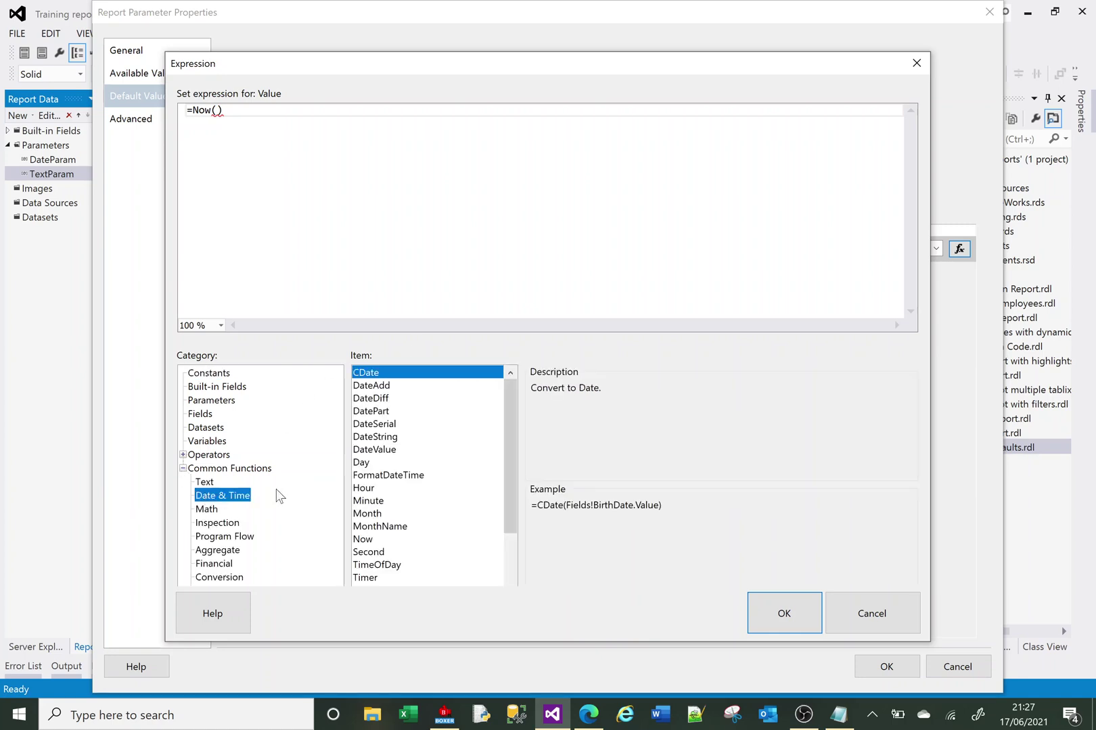
pyautogui.click(373, 465)
pyautogui.click(386, 514)
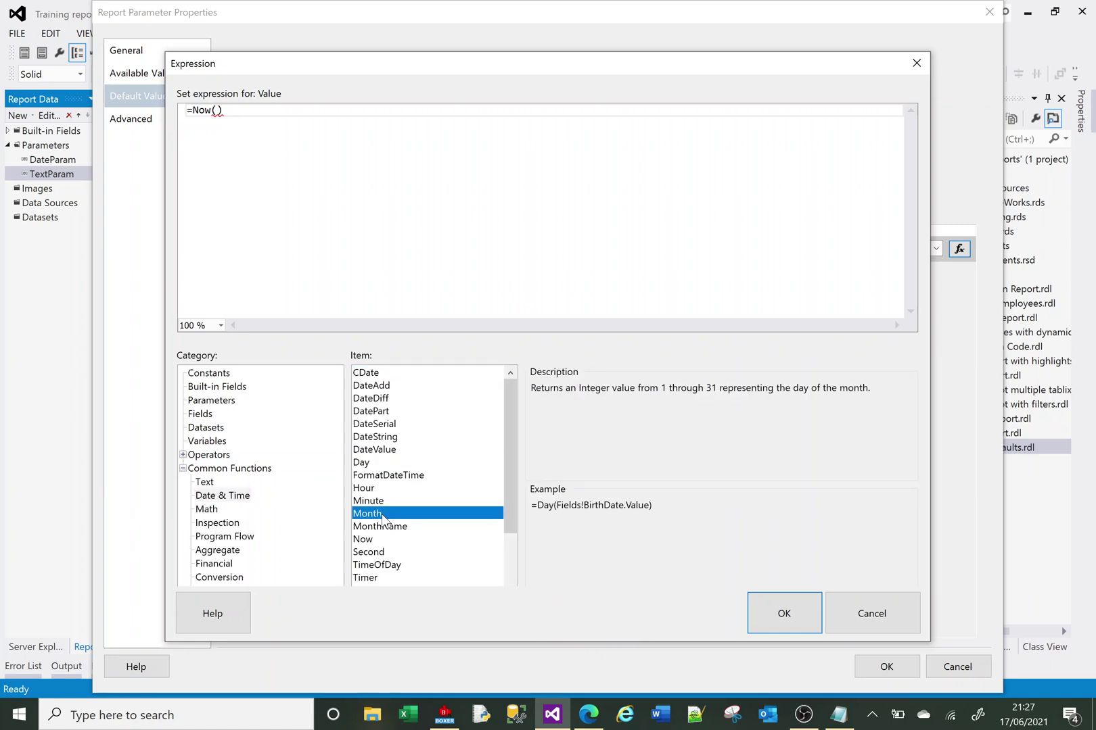
pyautogui.moveTo(510, 512); pyautogui.dragTo(513, 573)
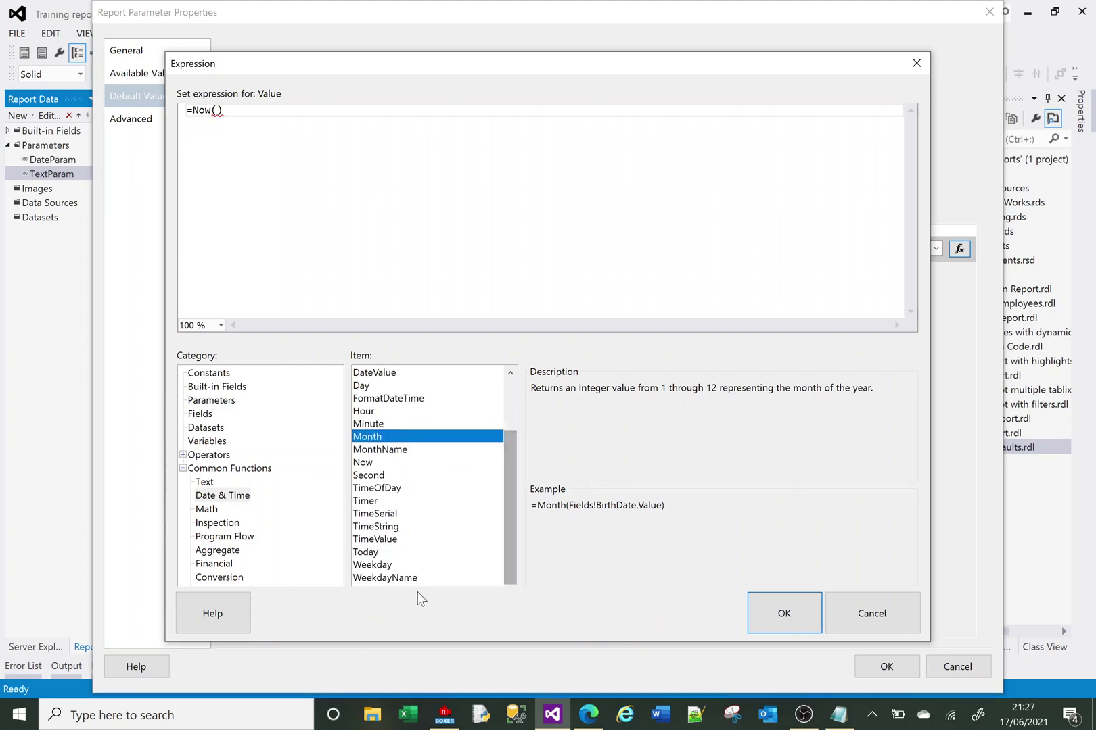
pyautogui.click(402, 579)
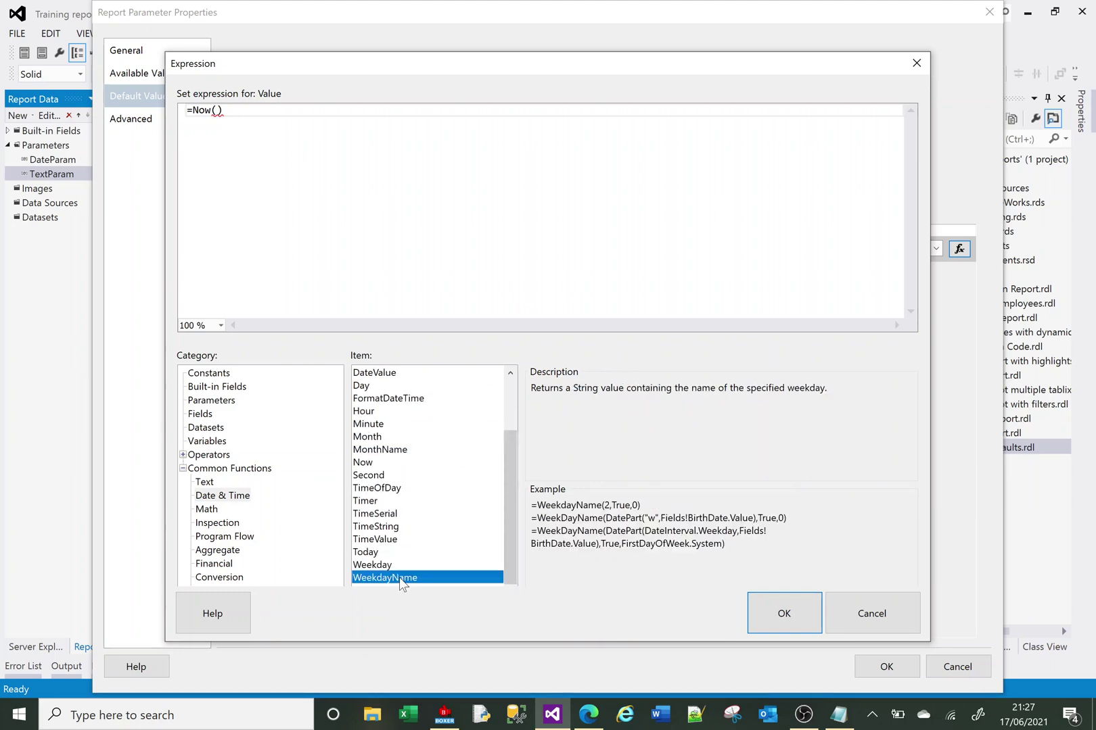
pyautogui.press('Down')
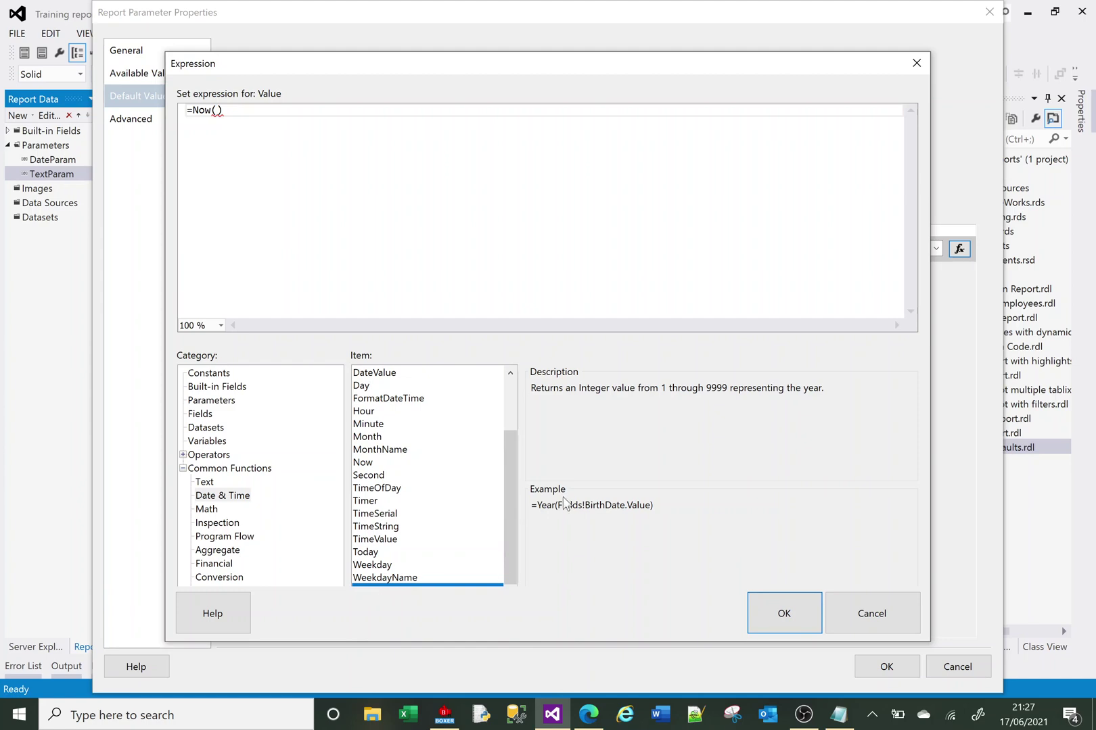
# Set TextParam's default value expression to =Day(Today), check it in the report preview and return to the design.
pyautogui.doubleClick(539, 505)
pyautogui.click(539, 505)
pyautogui.press('BackSpace')
pyautogui.press('BackSpace')
pyautogui.press('BackSpace')
pyautogui.press('BackSpace')
pyautogui.press('BackSpace')
pyautogui.write('Day(Today)')
pyautogui.moveTo(1012, 724)
pyautogui.click(884, 666)
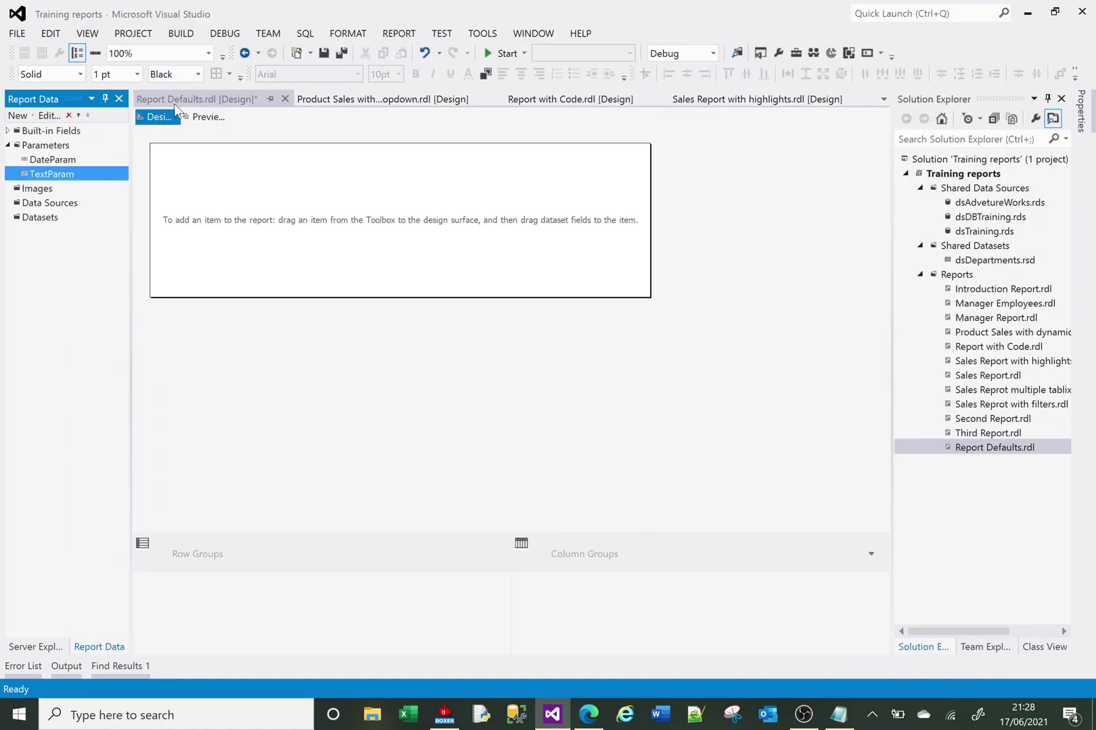
pyautogui.click(205, 122)
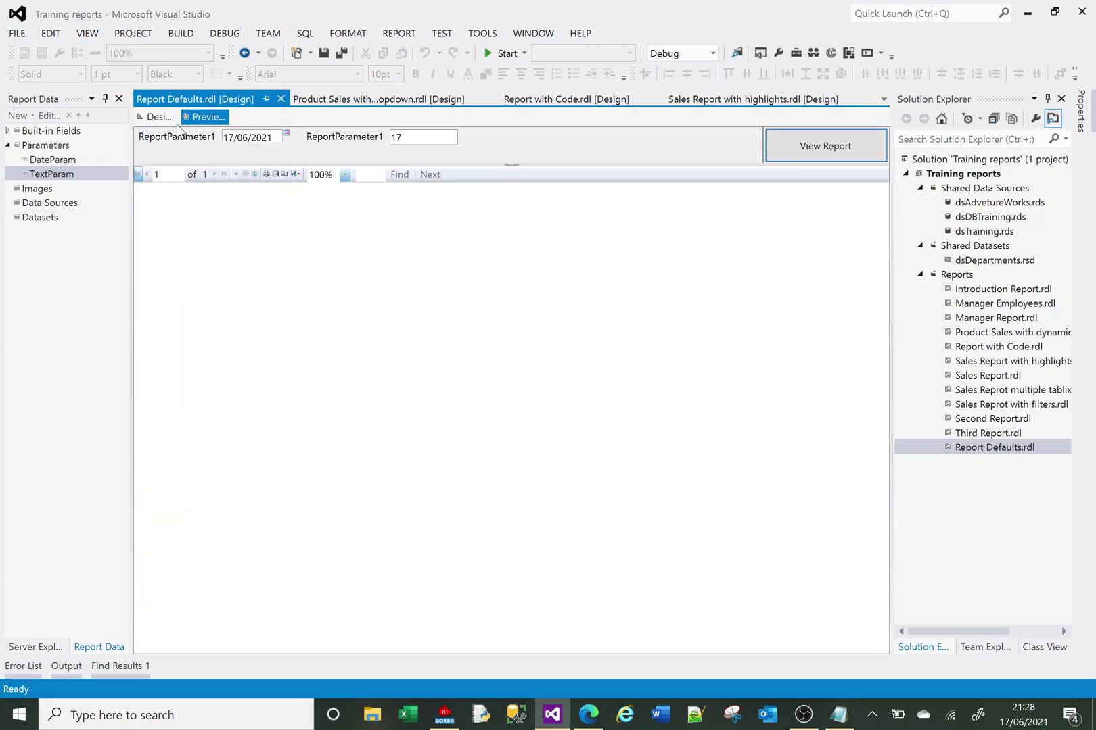
pyautogui.click(155, 120)
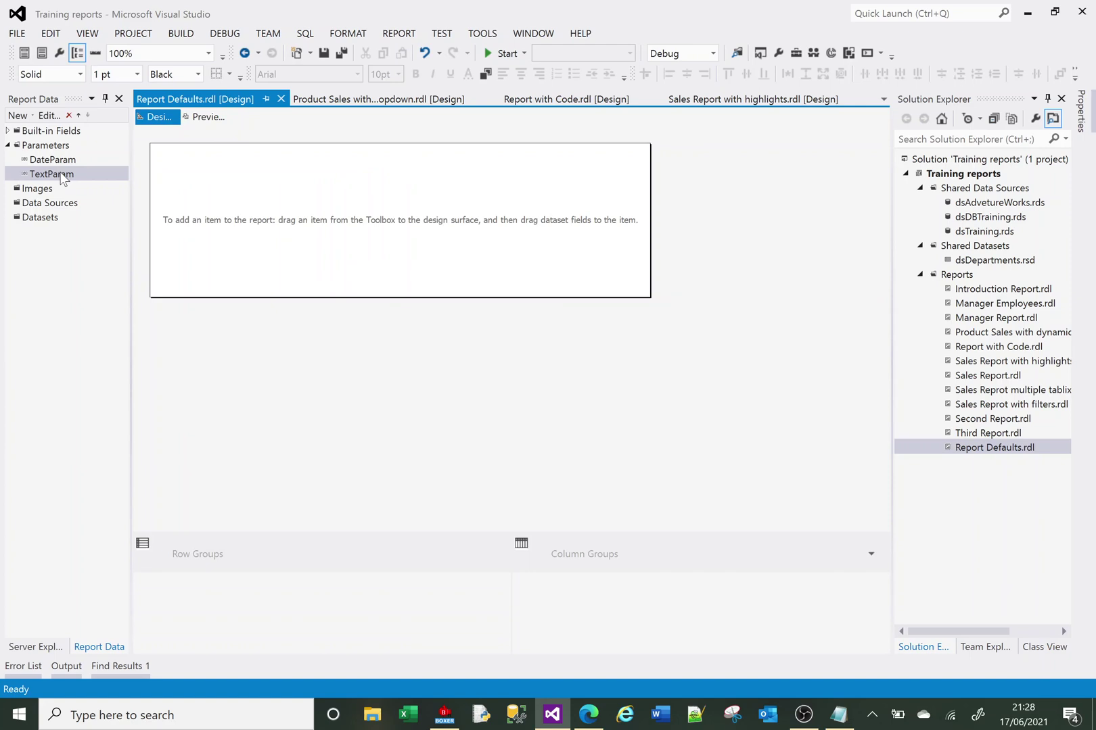
# Replace the Today function in DateParam's default value expression with the Date & Time function DateSerial.
pyautogui.doubleClick(51, 160)
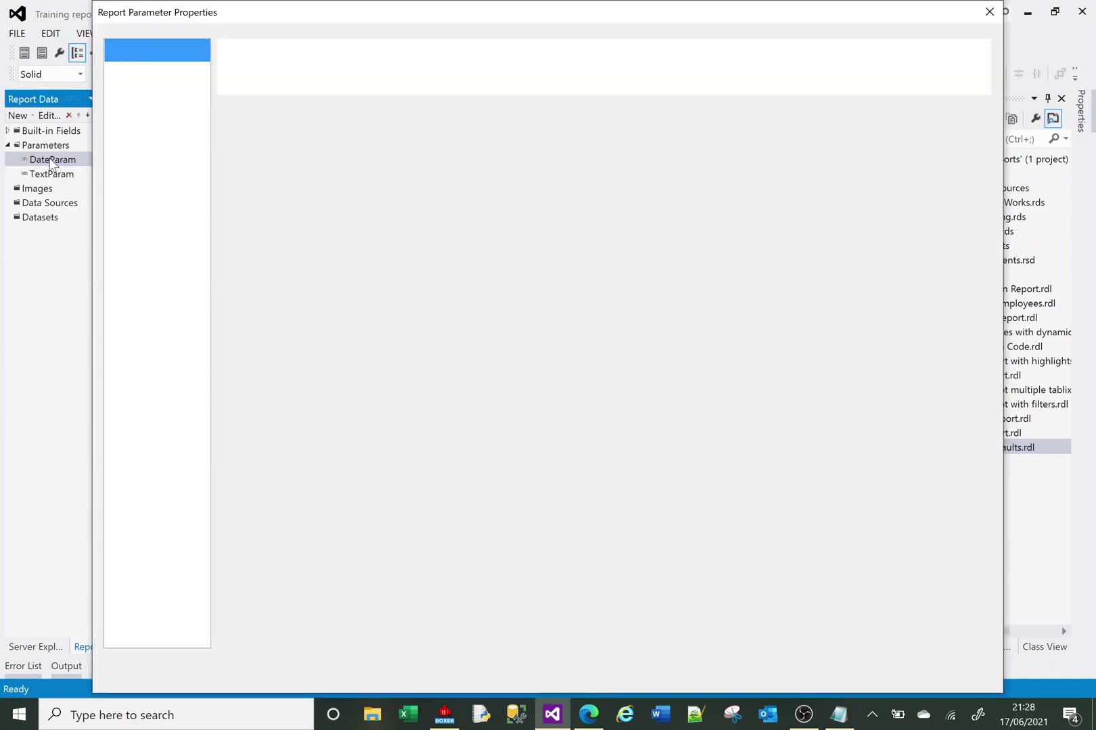
pyautogui.click(143, 102)
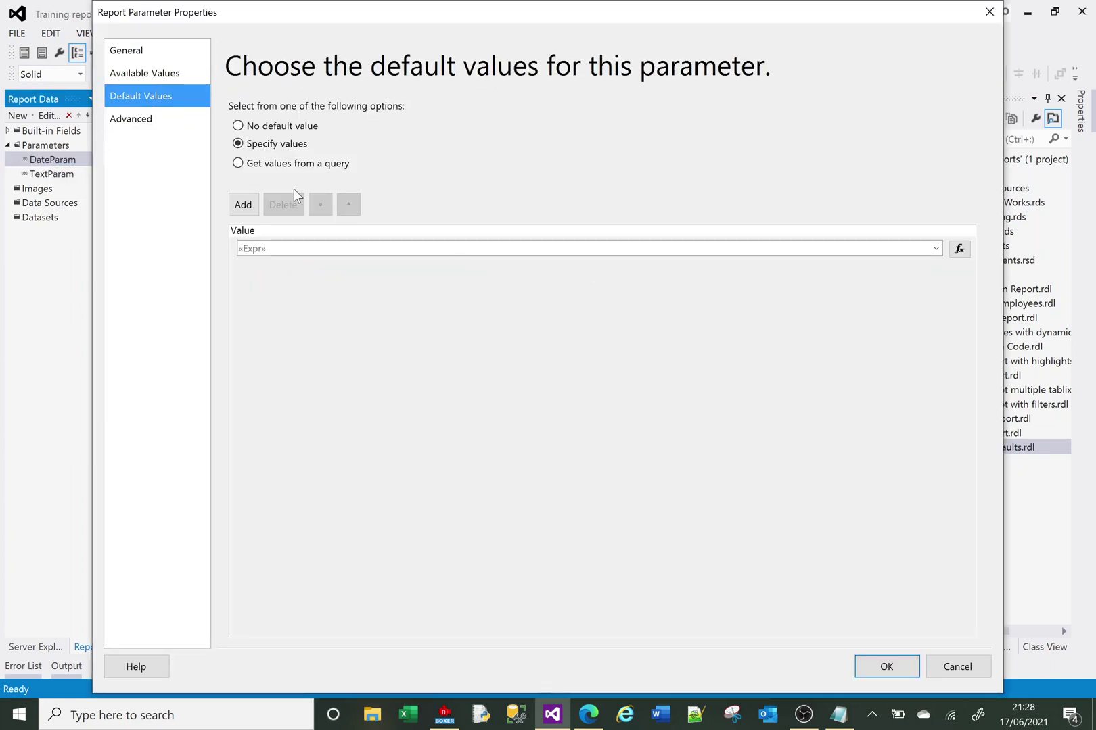
pyautogui.click(966, 254)
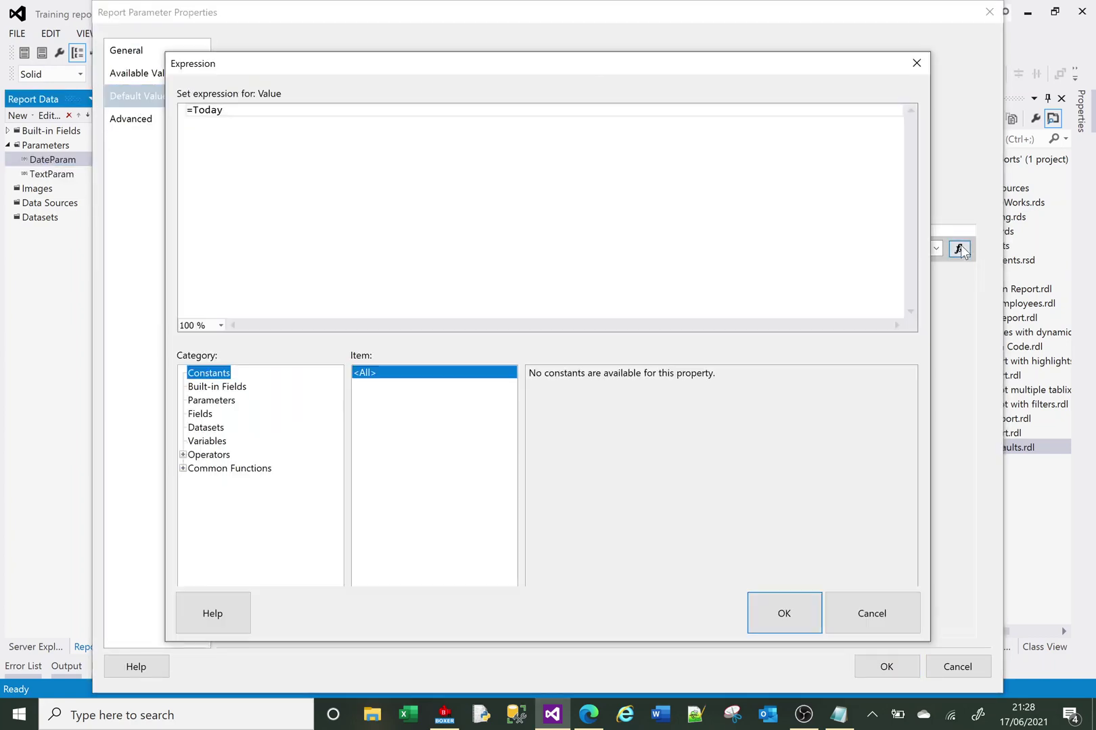
pyautogui.click(225, 110)
pyautogui.press('BackSpace')
pyautogui.press('BackSpace')
pyautogui.press('BackSpace')
pyautogui.press('BackSpace')
pyautogui.press('BackSpace')
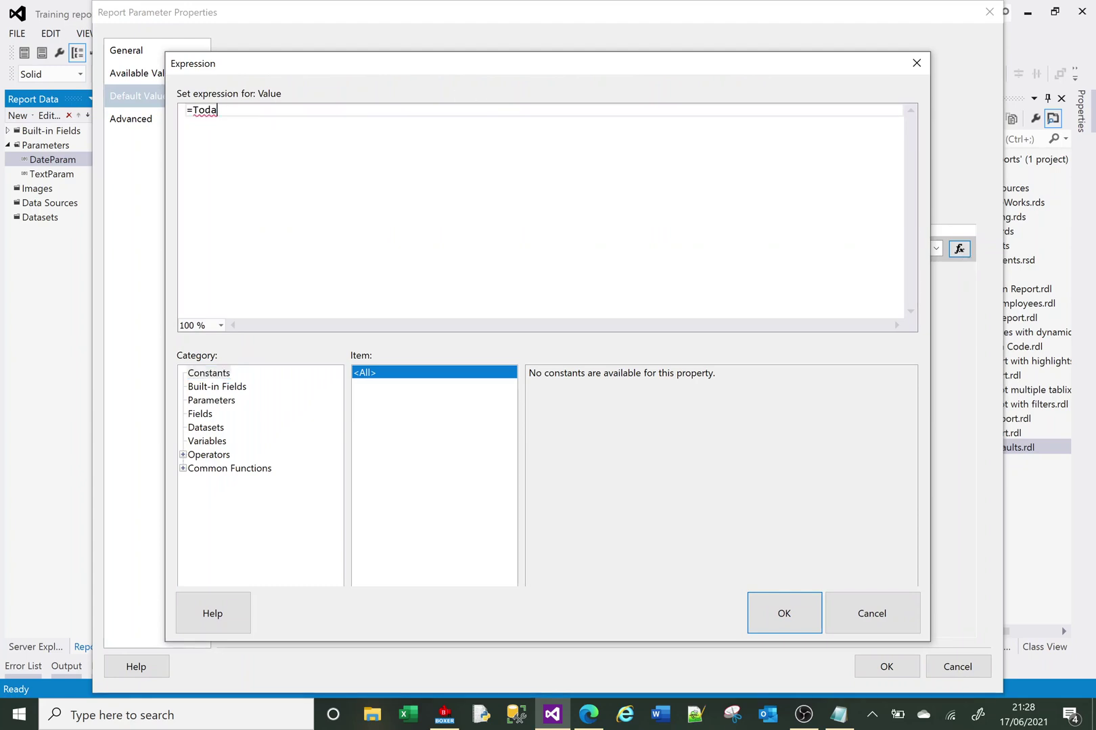
pyautogui.click(183, 468)
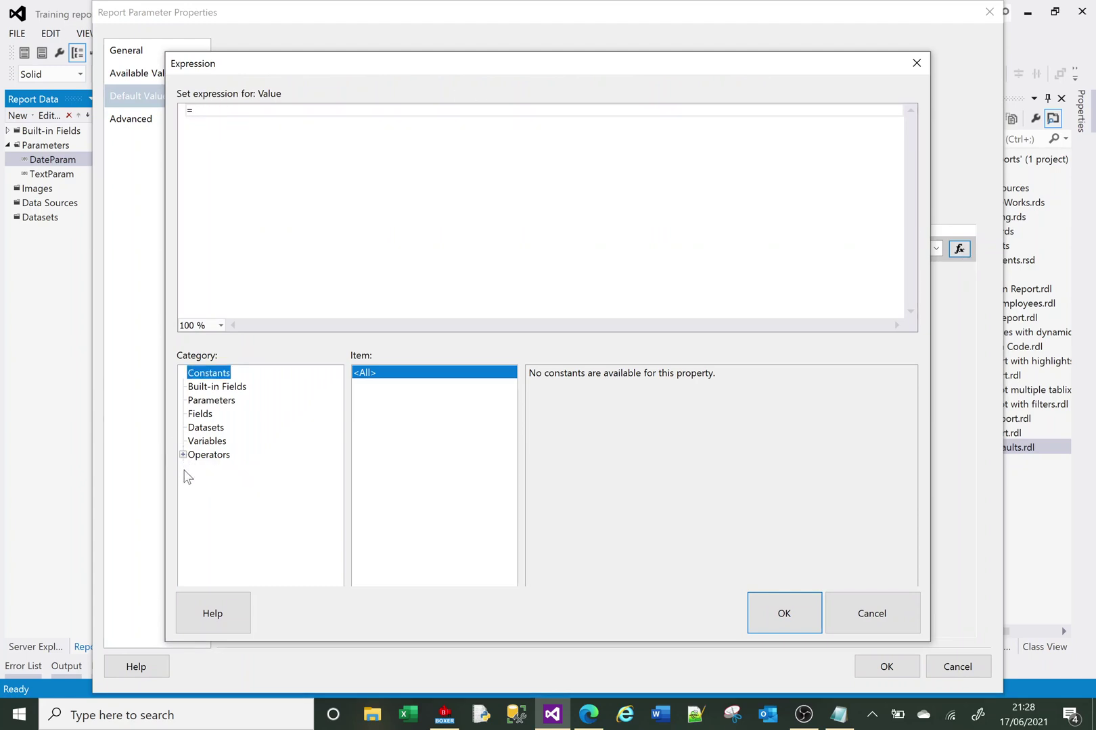
pyautogui.click(210, 499)
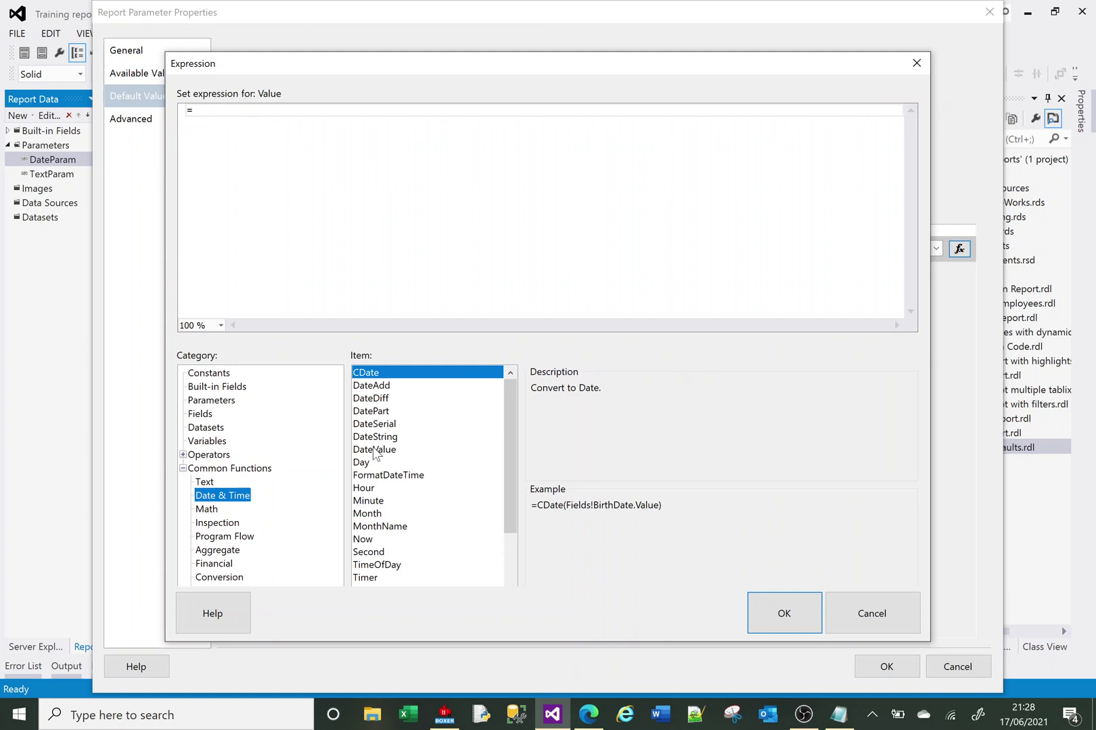
pyautogui.click(356, 423)
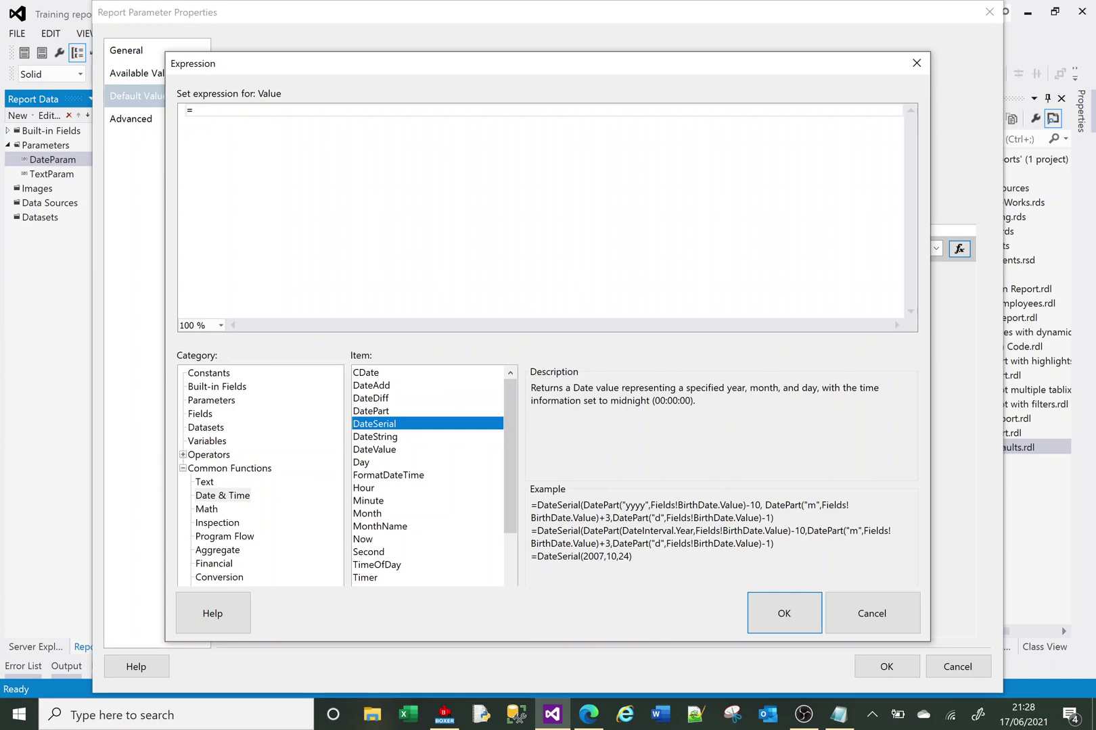
pyautogui.doubleClick(377, 425)
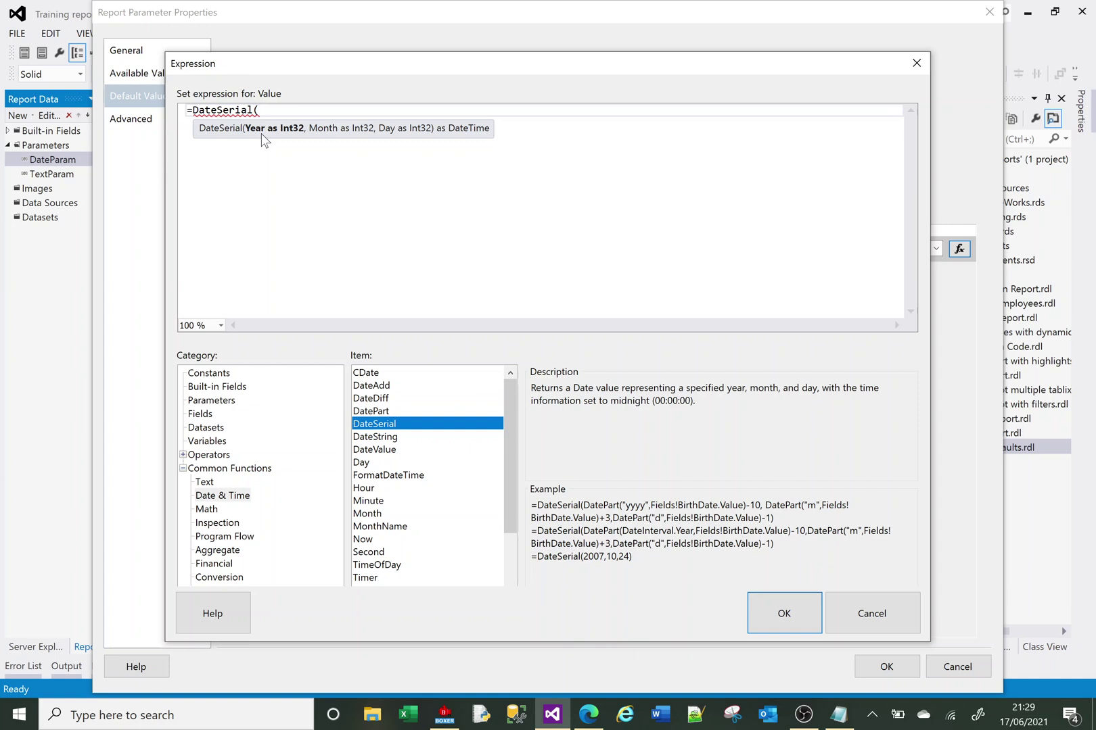
# Complete the DateSerial expression with the arguments Year(Today), Month(Today) and 1, and accept it.
pyautogui.write('Year(Toda')
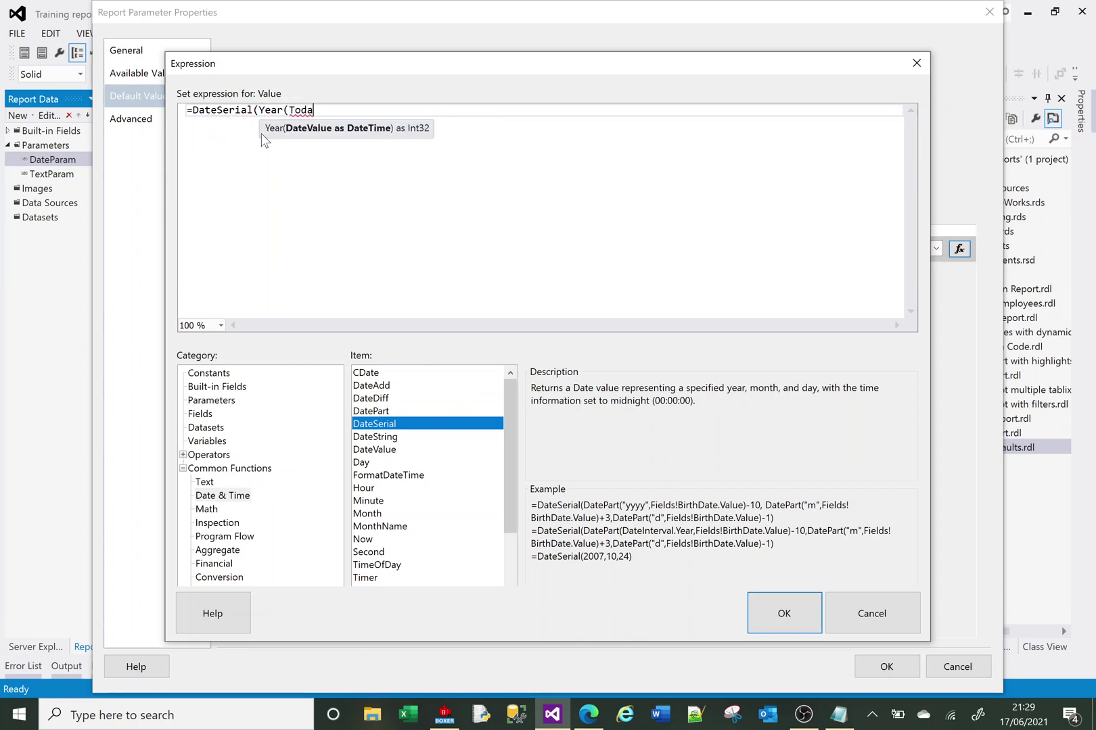
pyautogui.write('y)')
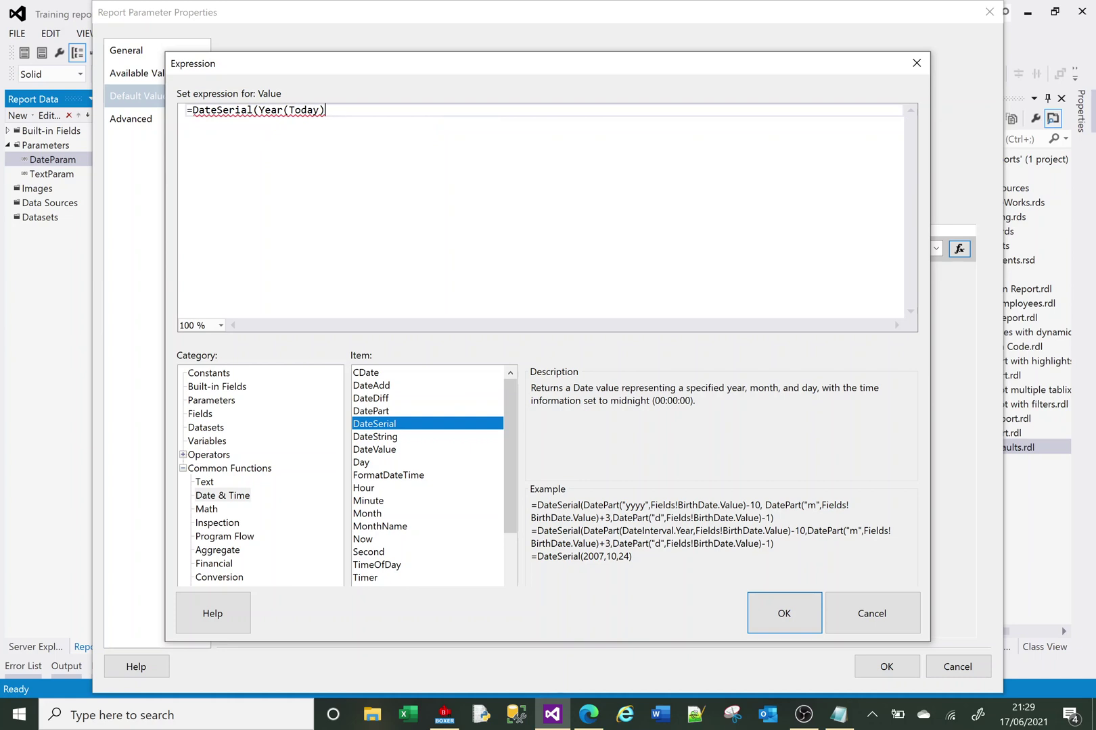
pyautogui.write(',')
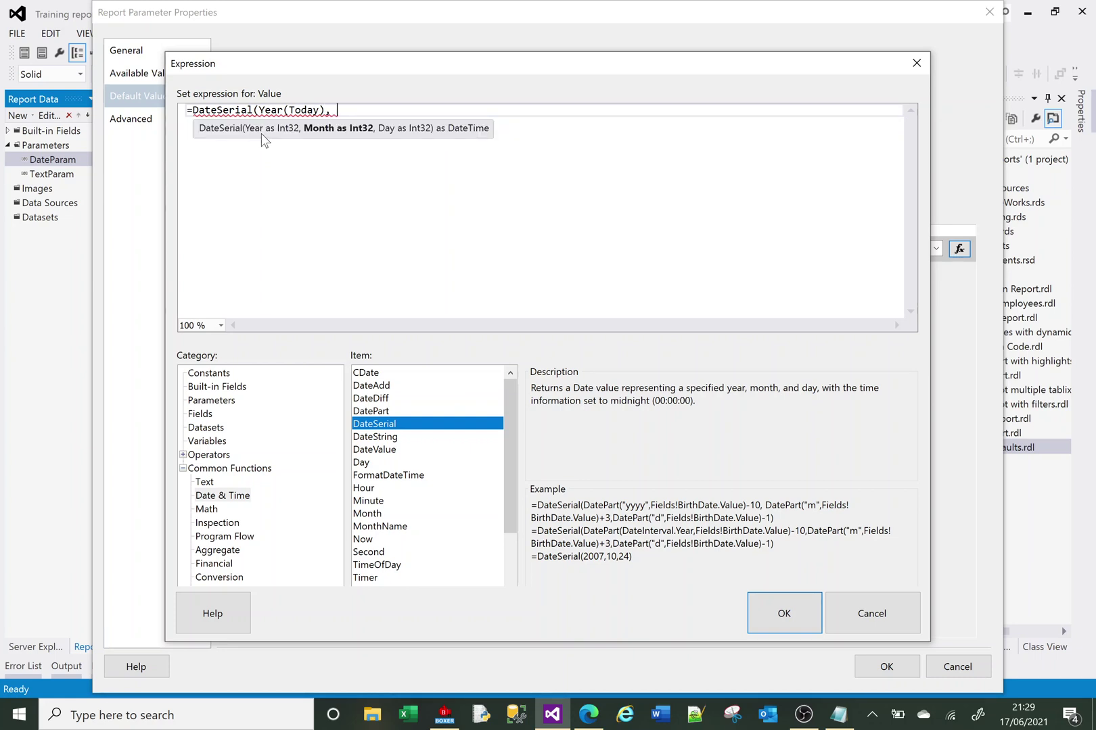
pyautogui.write(' Month(Today)')
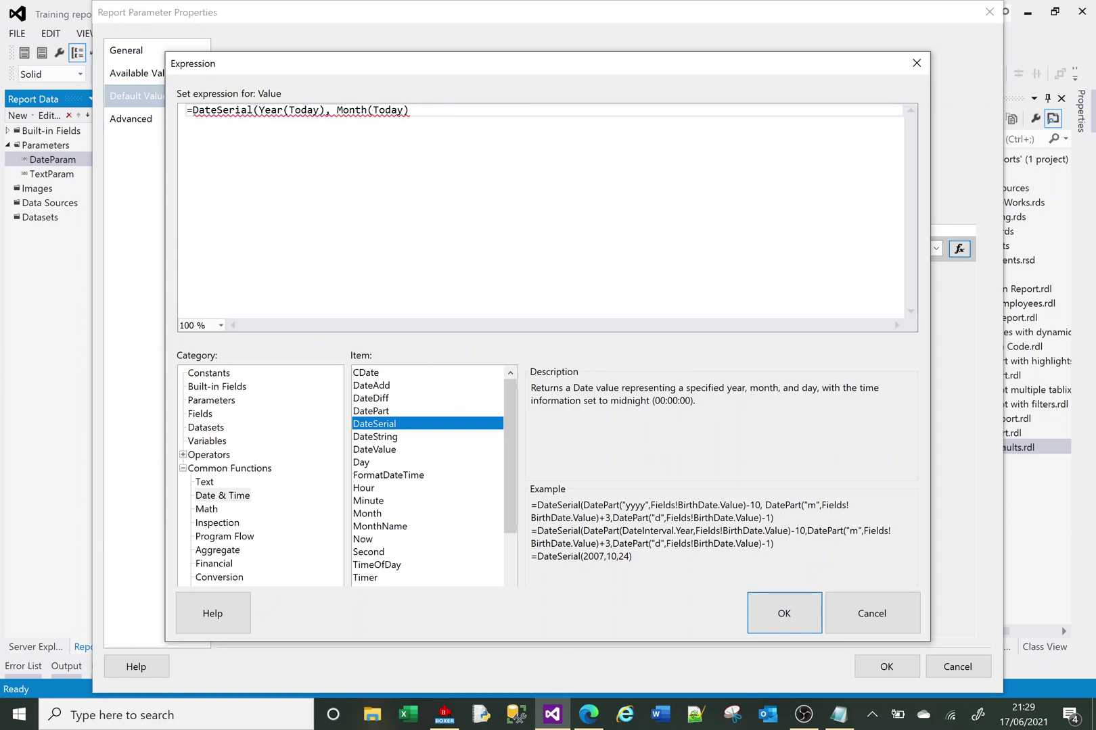
pyautogui.write(', 1')
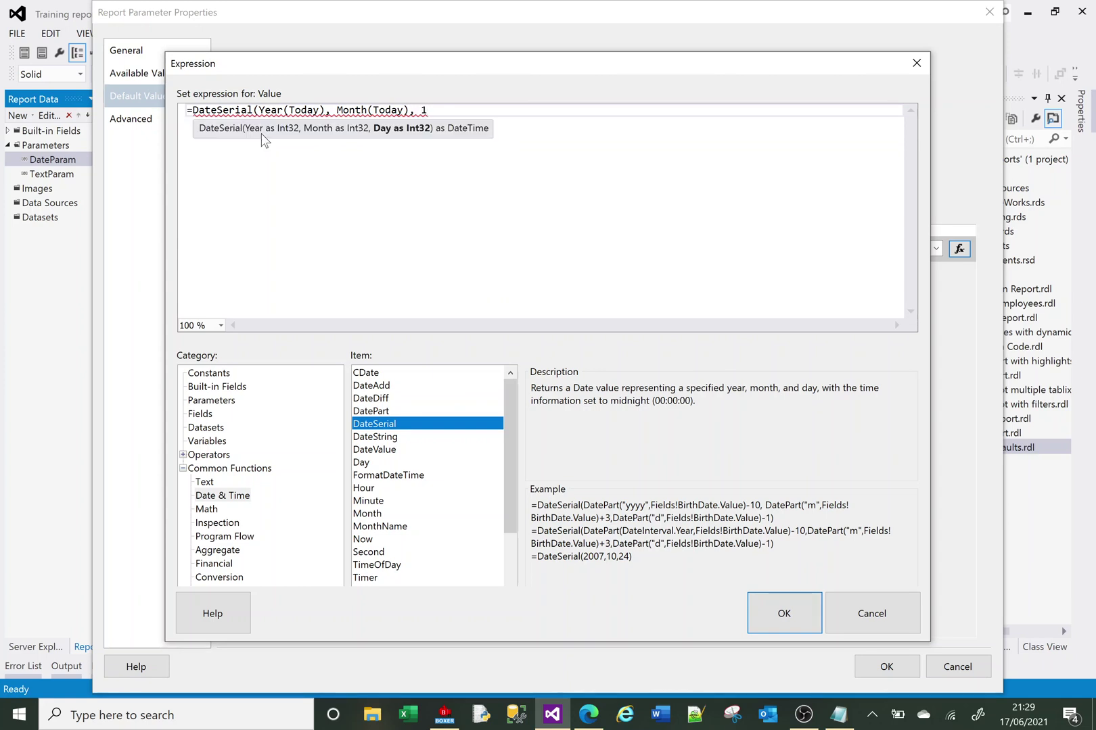
pyautogui.write(')')
pyautogui.click(780, 606)
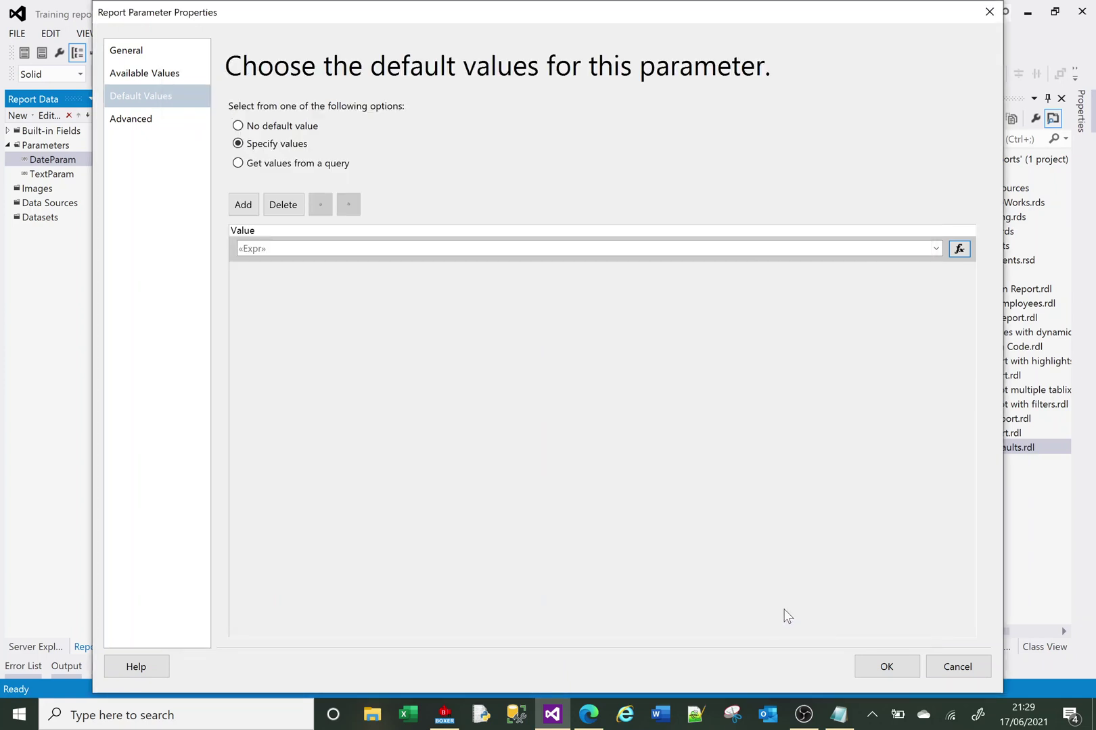
# Accept DateParam's properties, check its default date in the report preview and return to the design.
pyautogui.click(868, 663)
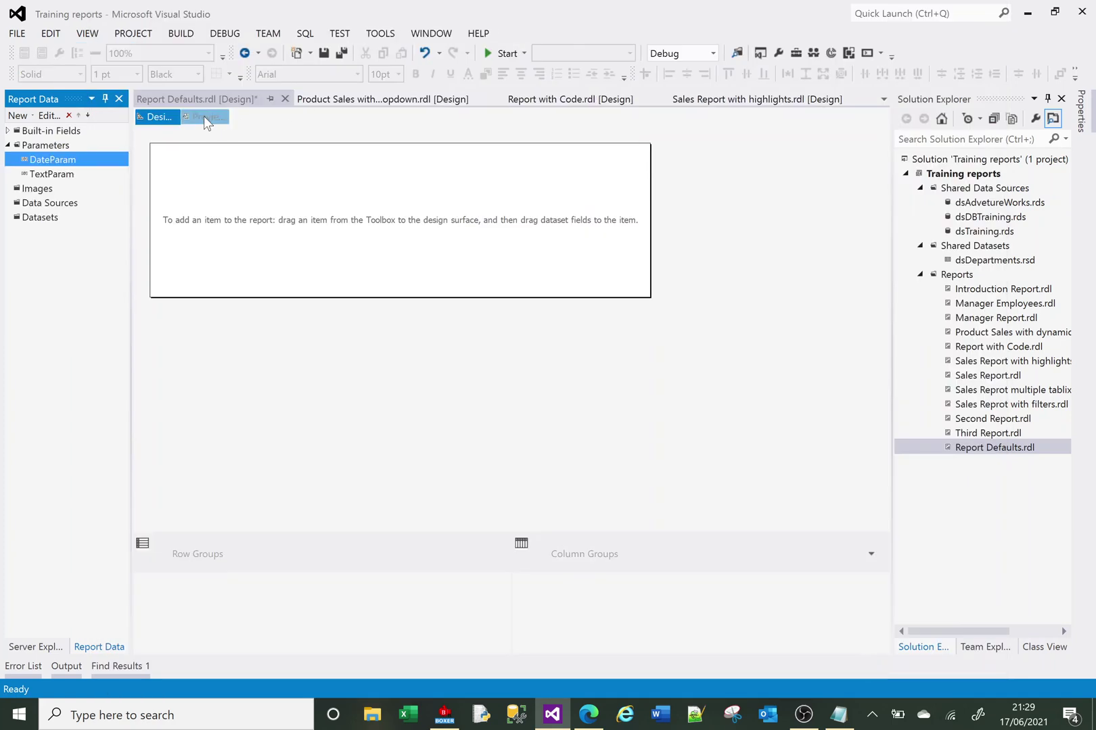
pyautogui.click(204, 116)
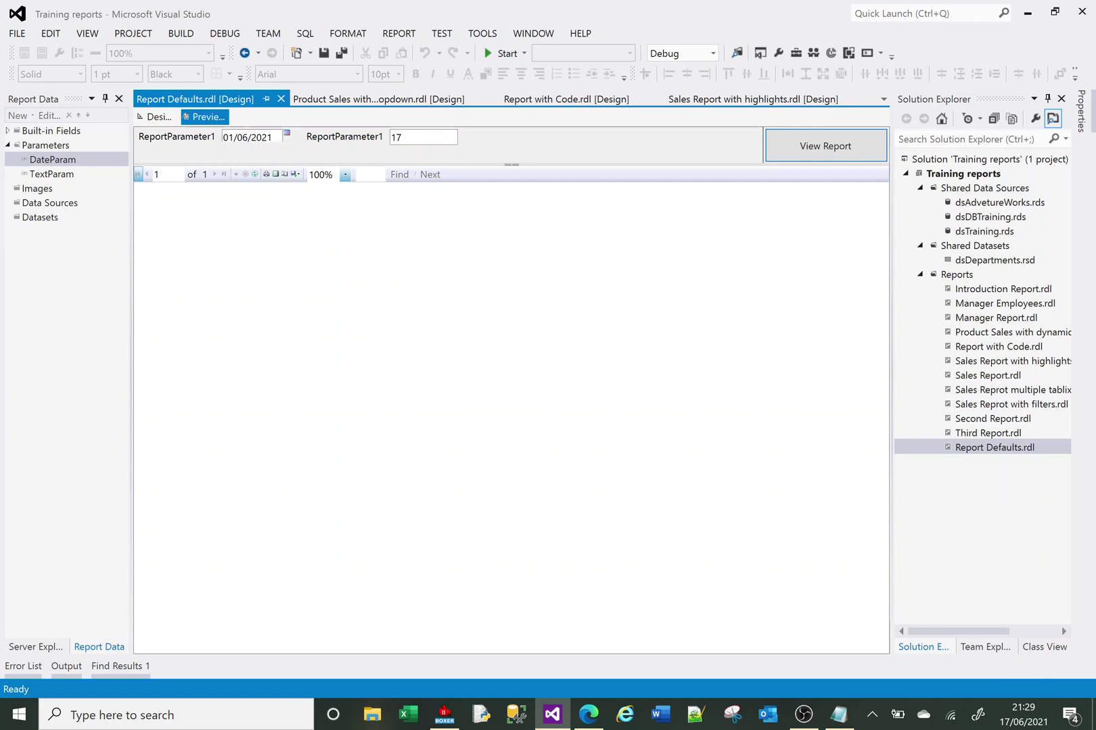
pyautogui.click(160, 116)
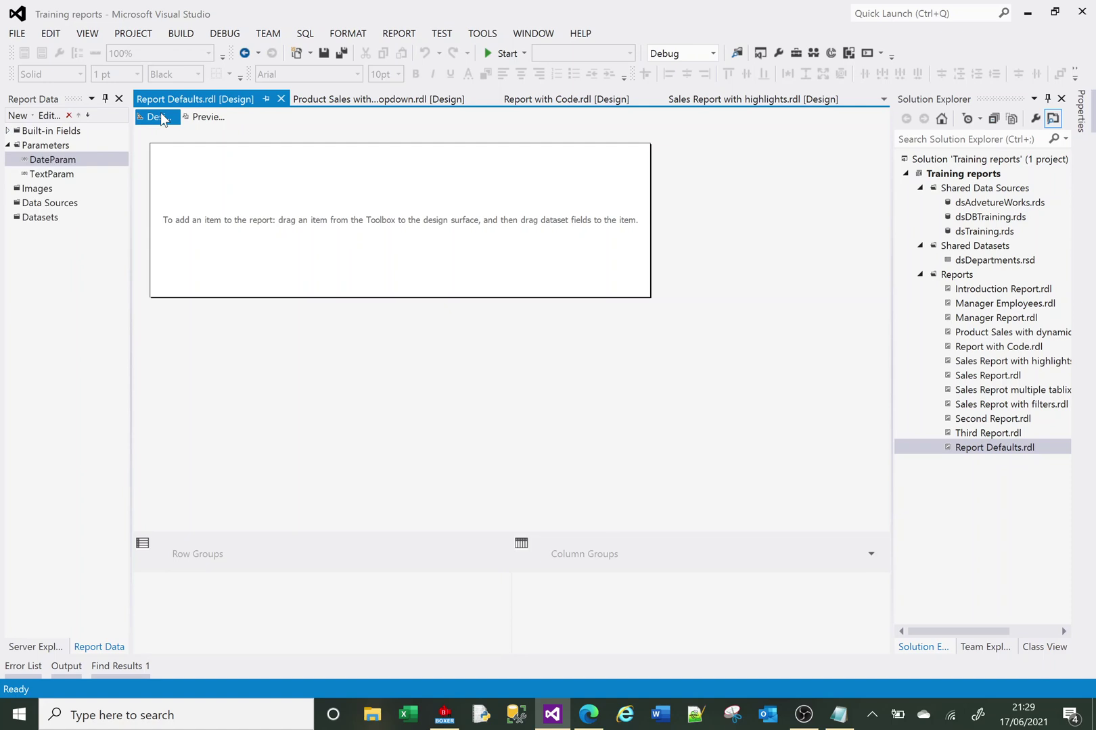
# Copy DateParam's DateSerial default value expression to the text editor, then clear the expression down to the equals sign.
pyautogui.doubleClick(57, 159)
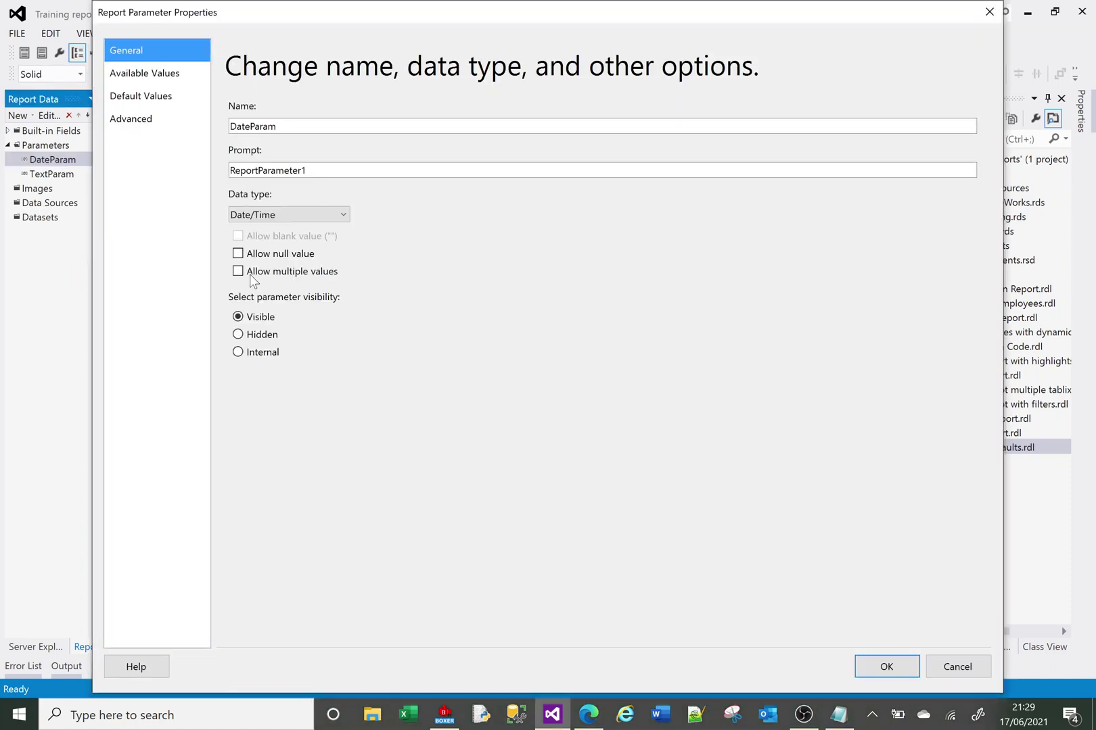
pyautogui.click(141, 96)
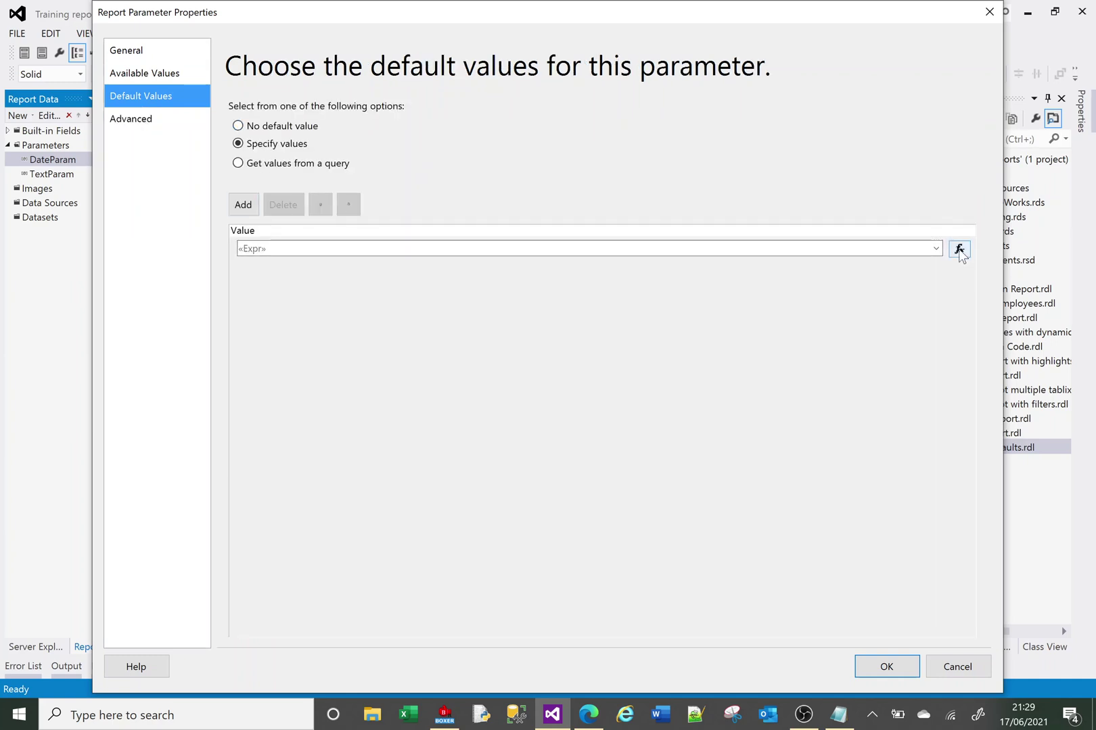
pyautogui.click(959, 249)
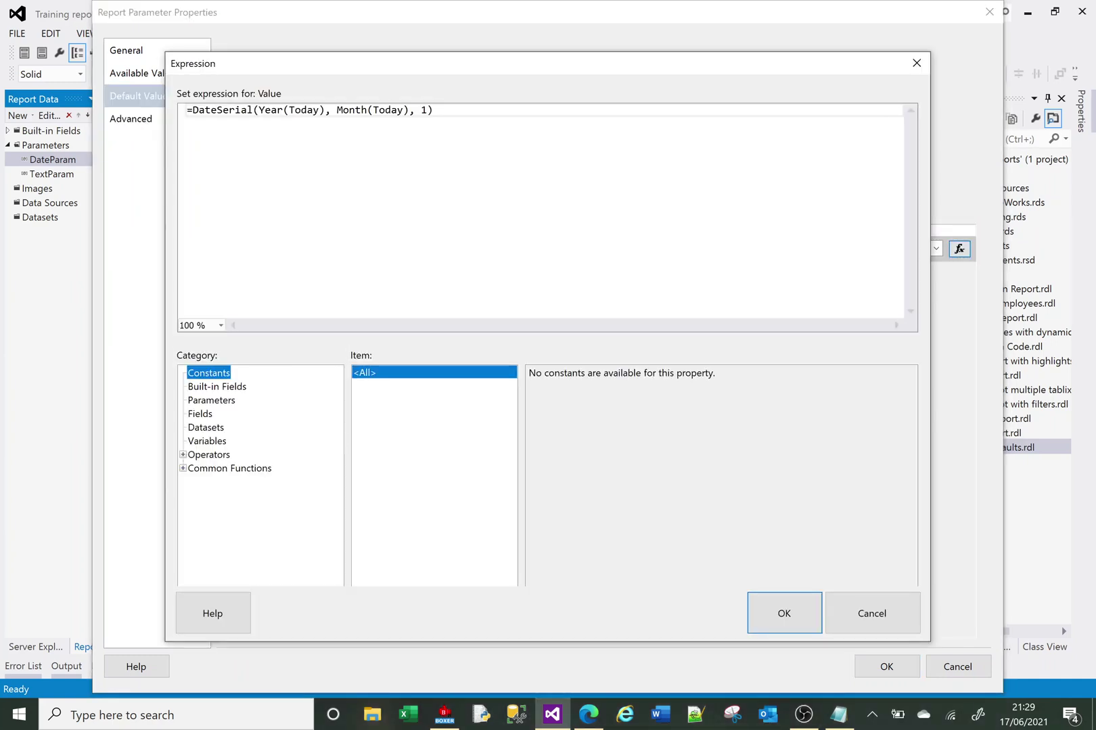
pyautogui.moveTo(433, 109); pyautogui.dragTo(178, 111)
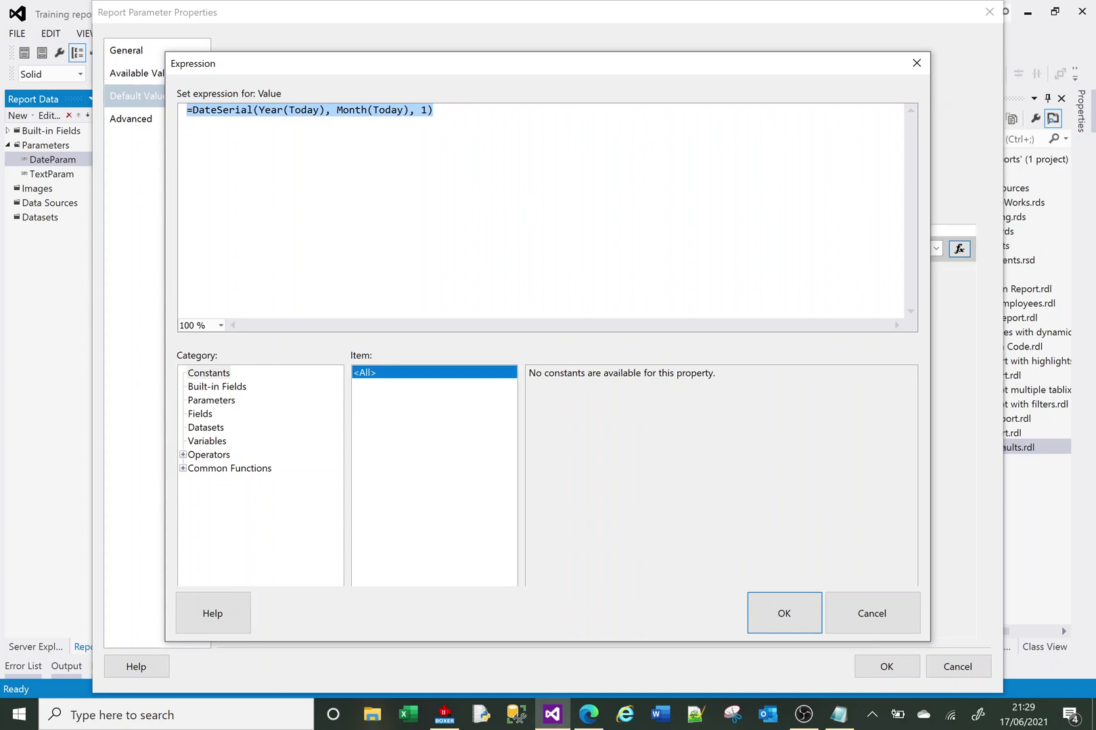
pyautogui.hotkey('alt', 'Tab')
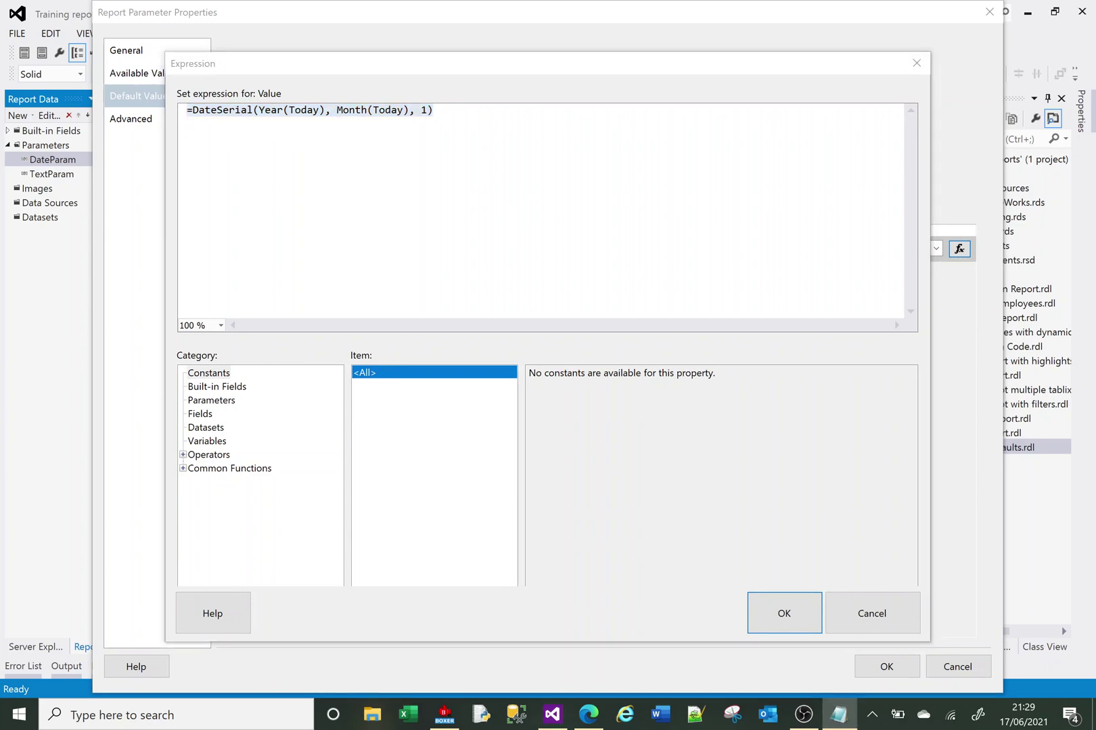
pyautogui.hotkey('alt', 'Tab')
pyautogui.moveTo(433, 109); pyautogui.dragTo(192, 110)
pyautogui.press('Delete')
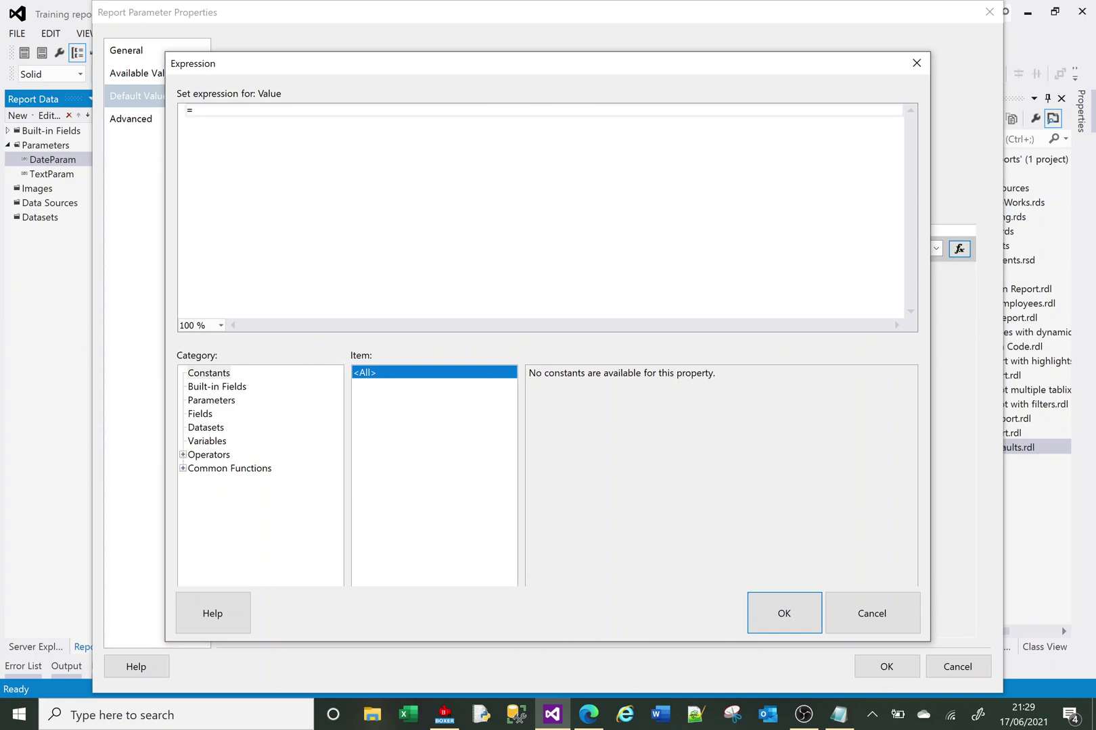
# Insert the Date & Time function DateAdd into DateParam's default value expression.
pyautogui.click(183, 469)
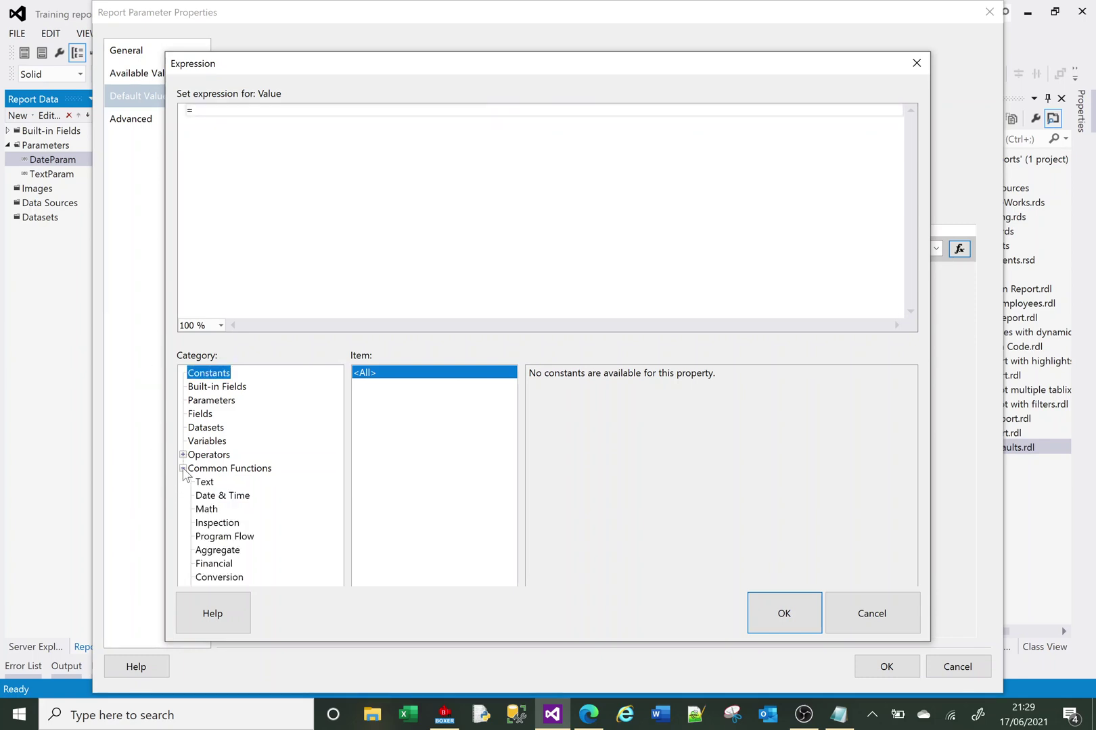
pyautogui.click(218, 496)
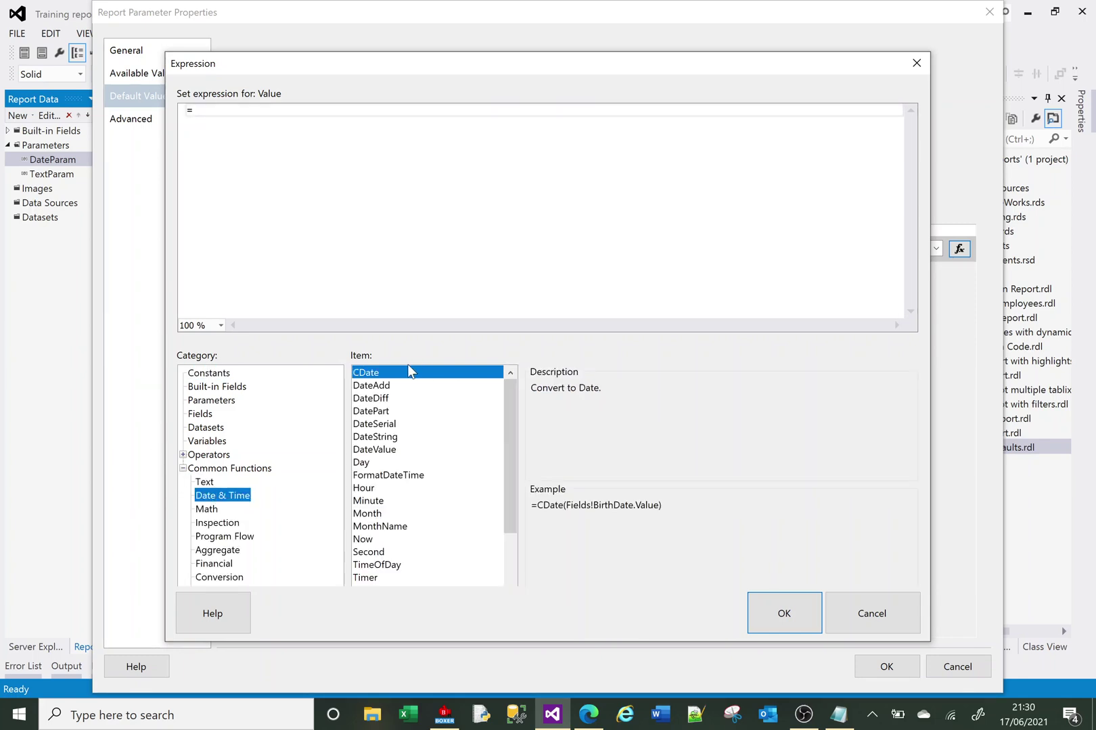
pyautogui.click(384, 387)
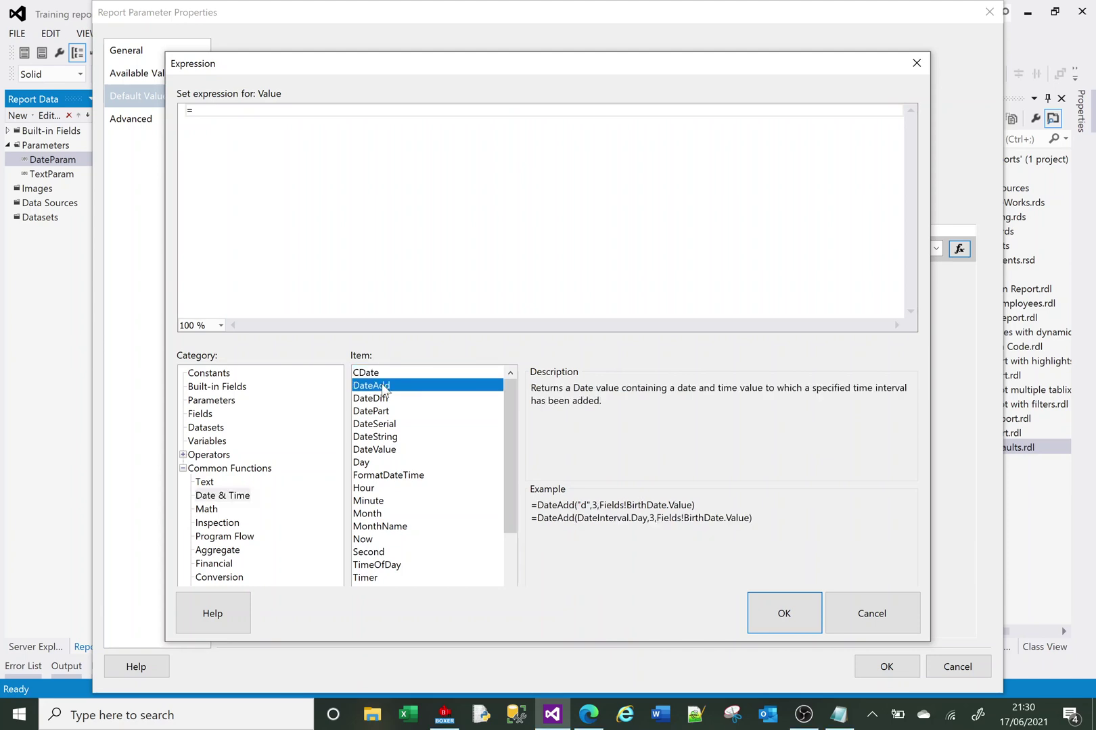
pyautogui.doubleClick(384, 387)
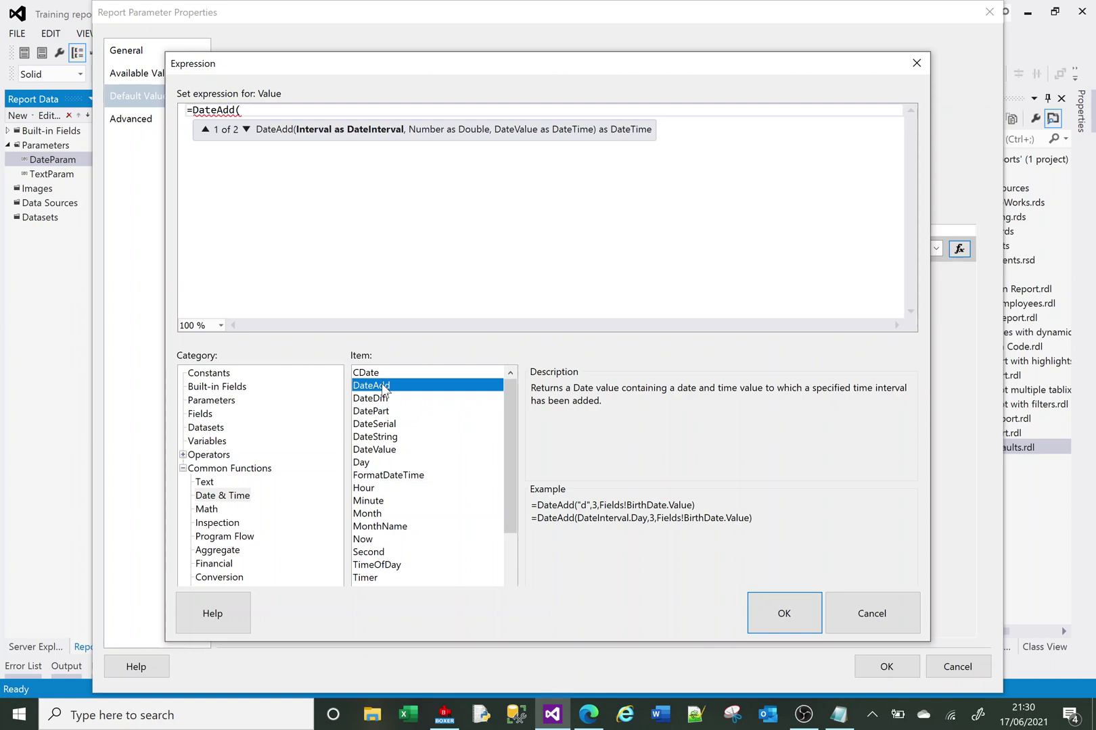
# Enter DateInterval.Month as the interval argument of the DateAdd function.
pyautogui.write('DateIntervall')
pyautogui.press('BackSpace')
pyautogui.press('BackSpace')
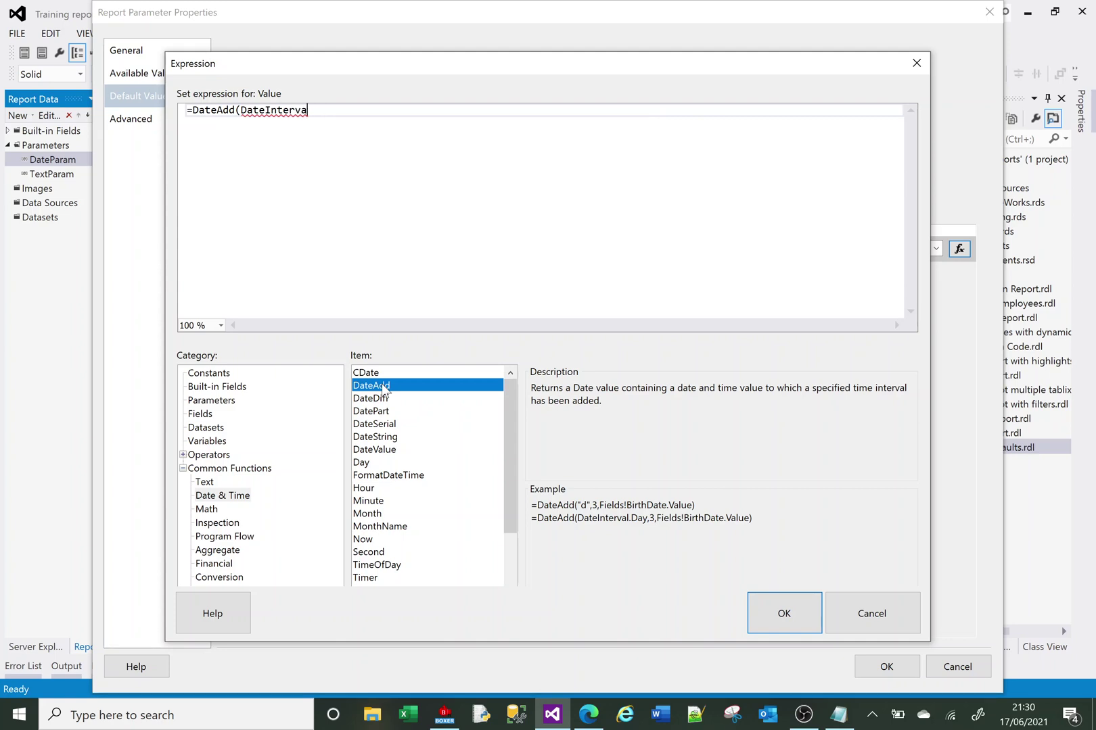
pyautogui.write('l.')
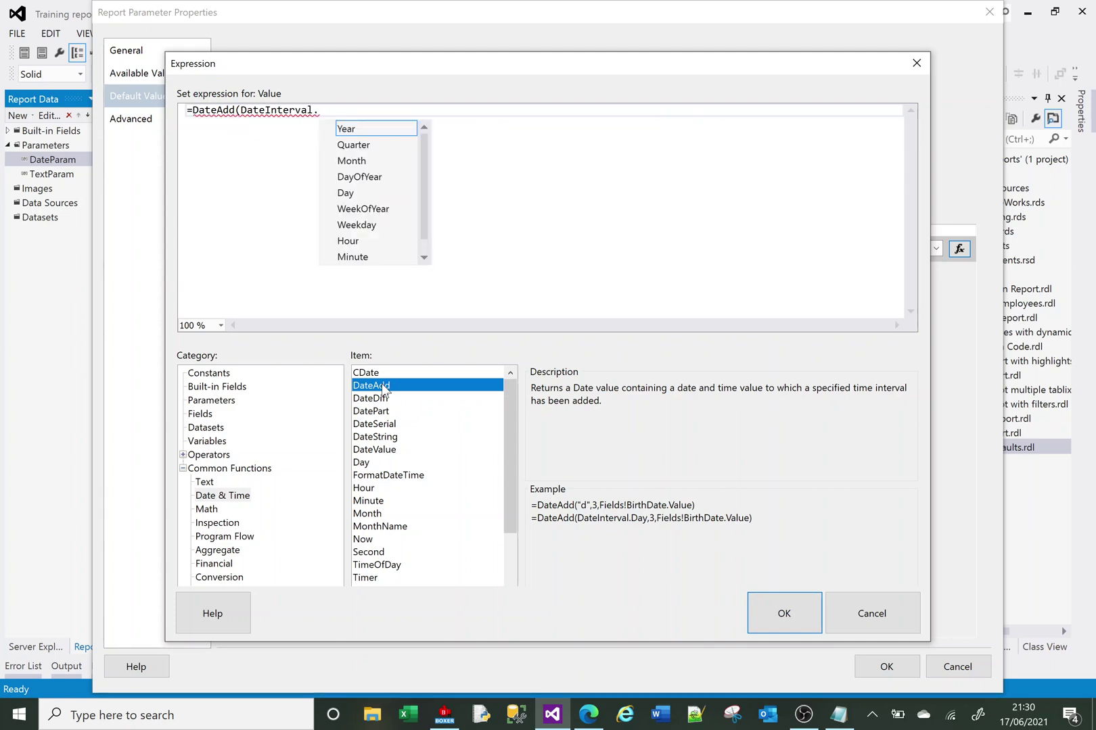
pyautogui.write('MOnth')
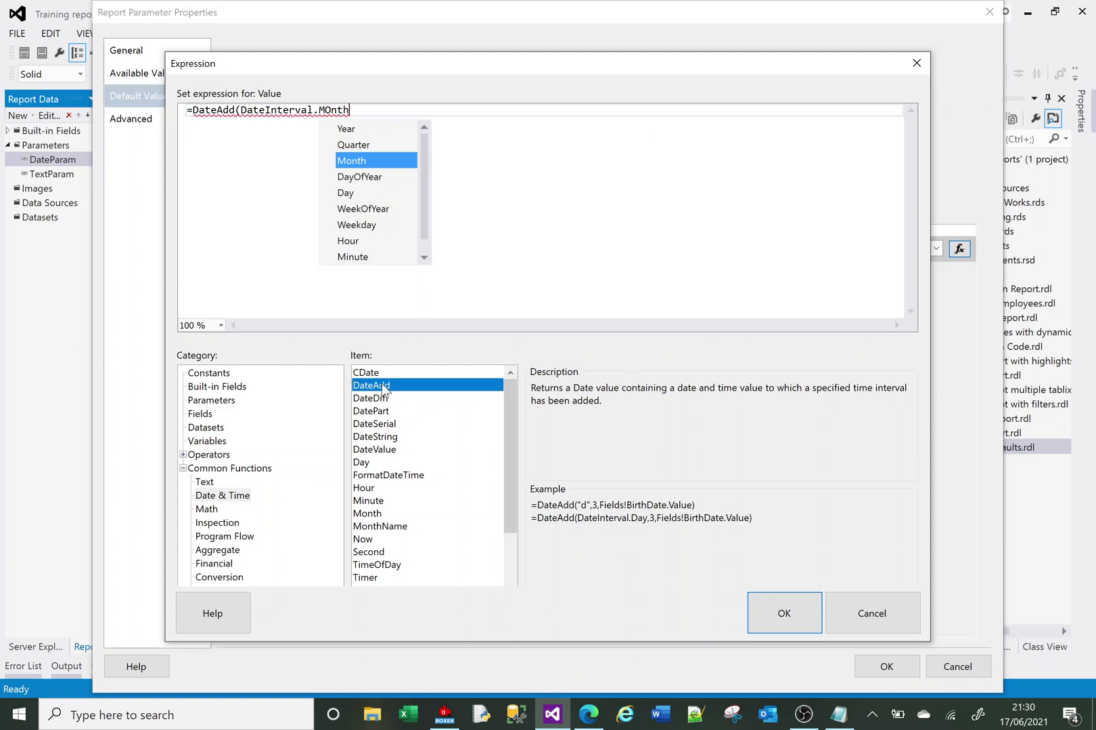
pyautogui.press('Tab')
pyautogui.write(',')
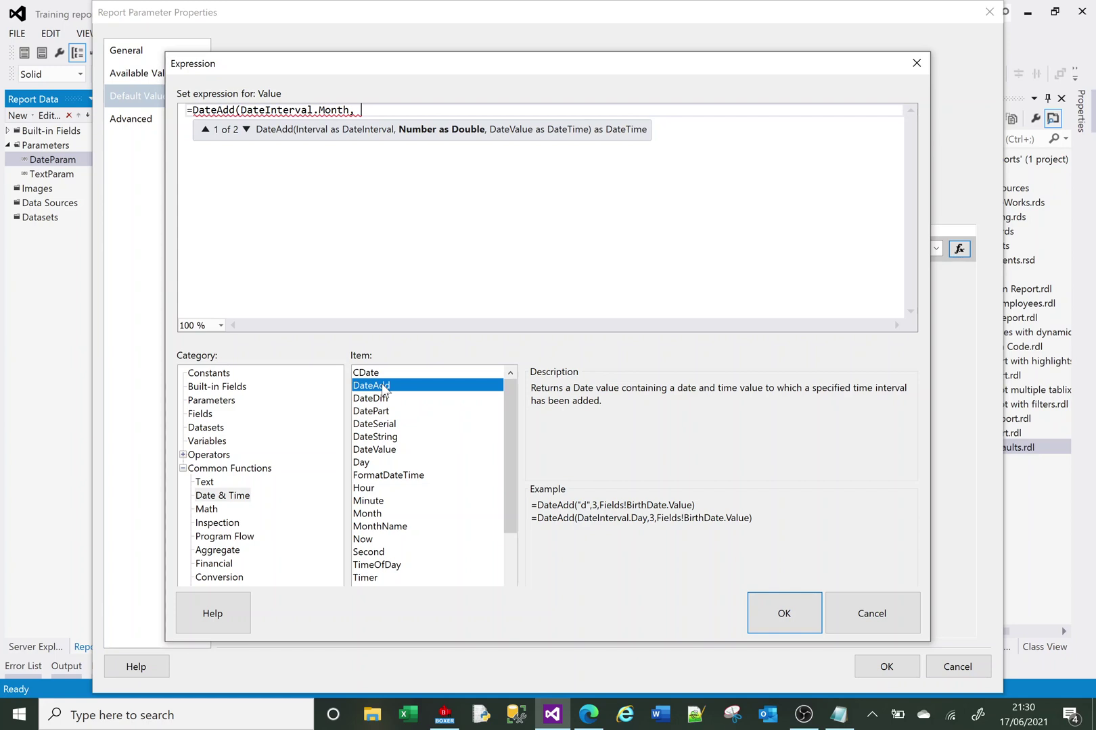
# Complete the DateAdd expression with the arguments -1 and Today, and accept it along with the parameter's properties.
pyautogui.write('-1')
pyautogui.press('BackSpace')
pyautogui.press('BackSpace')
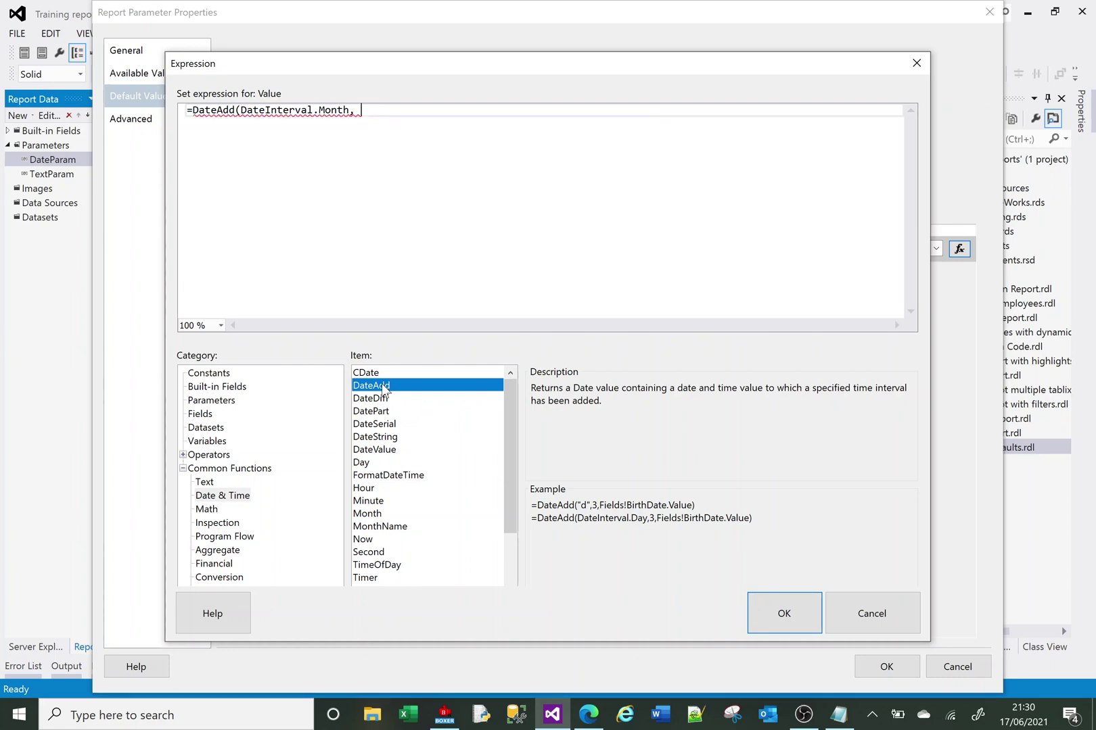
pyautogui.write('2')
pyautogui.press('BackSpace')
pyautogui.write('-1, Today)')
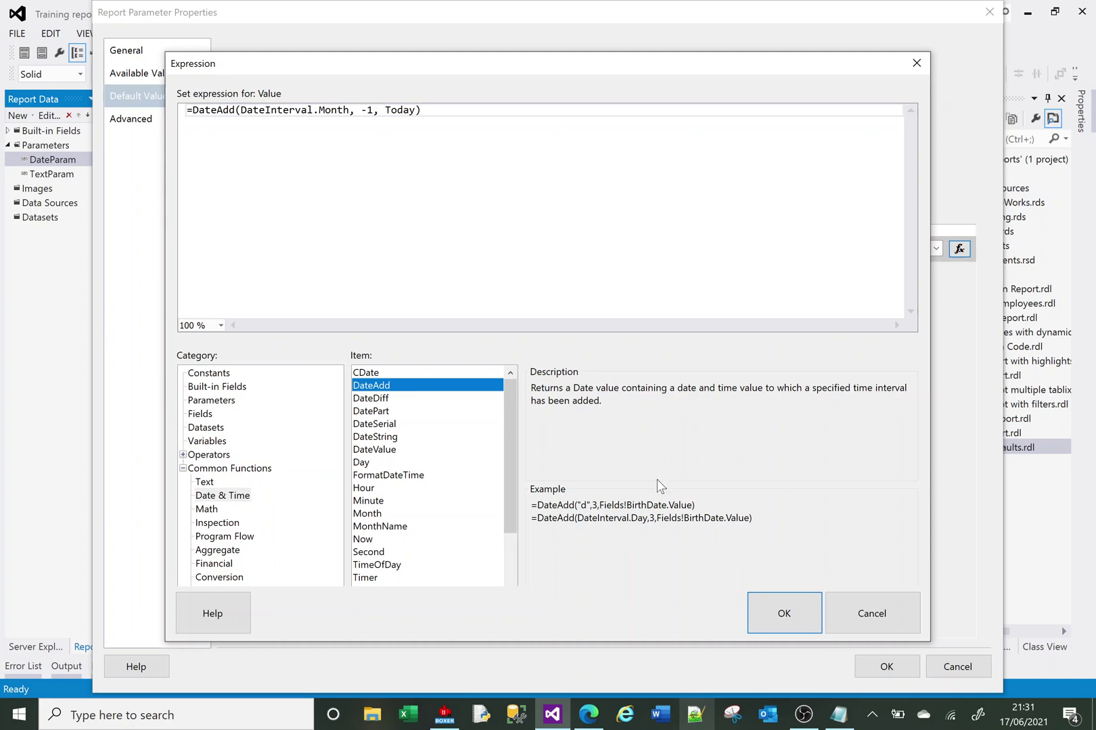
pyautogui.click(766, 608)
pyautogui.click(881, 664)
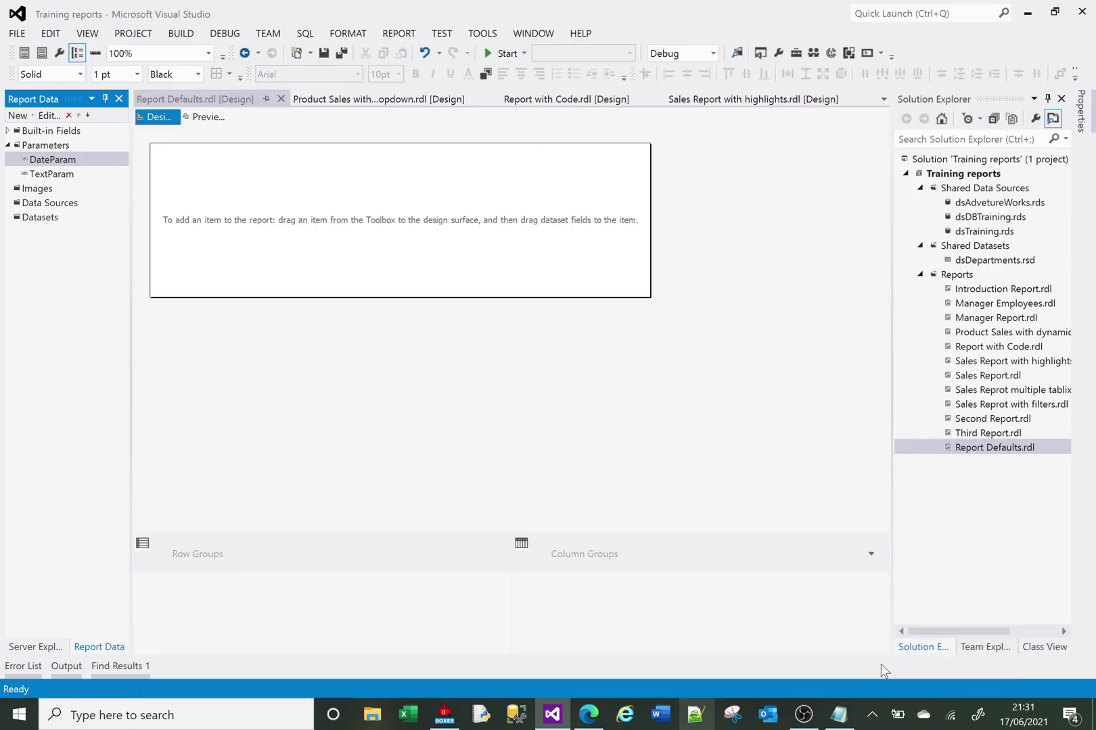
# Check DateParam's default date in the report preview, then reopen its default value expression from the design.
pyautogui.click(203, 118)
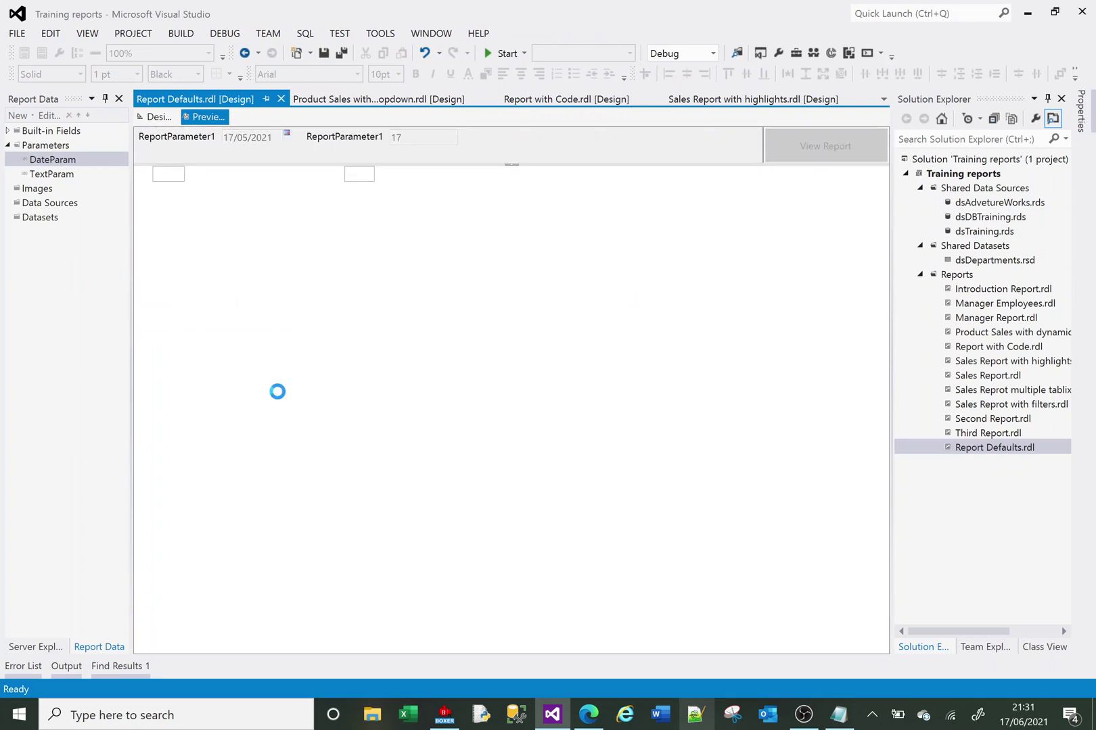
pyautogui.click(161, 110)
pyautogui.doubleClick(68, 159)
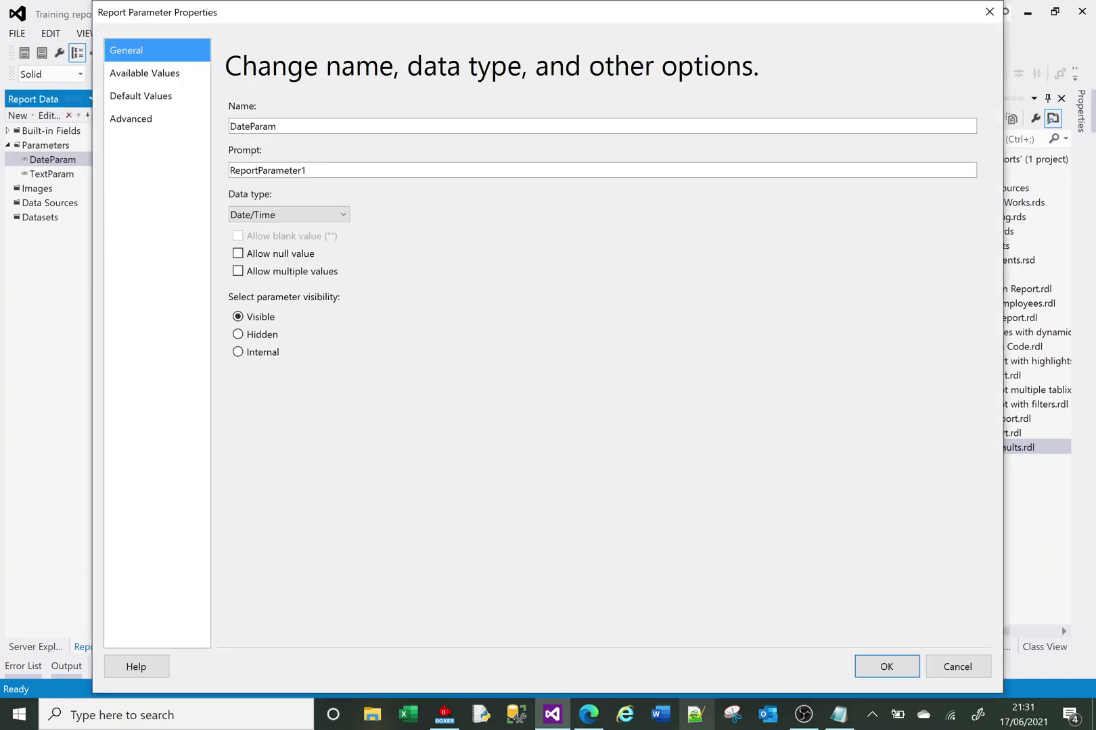
pyautogui.click(141, 95)
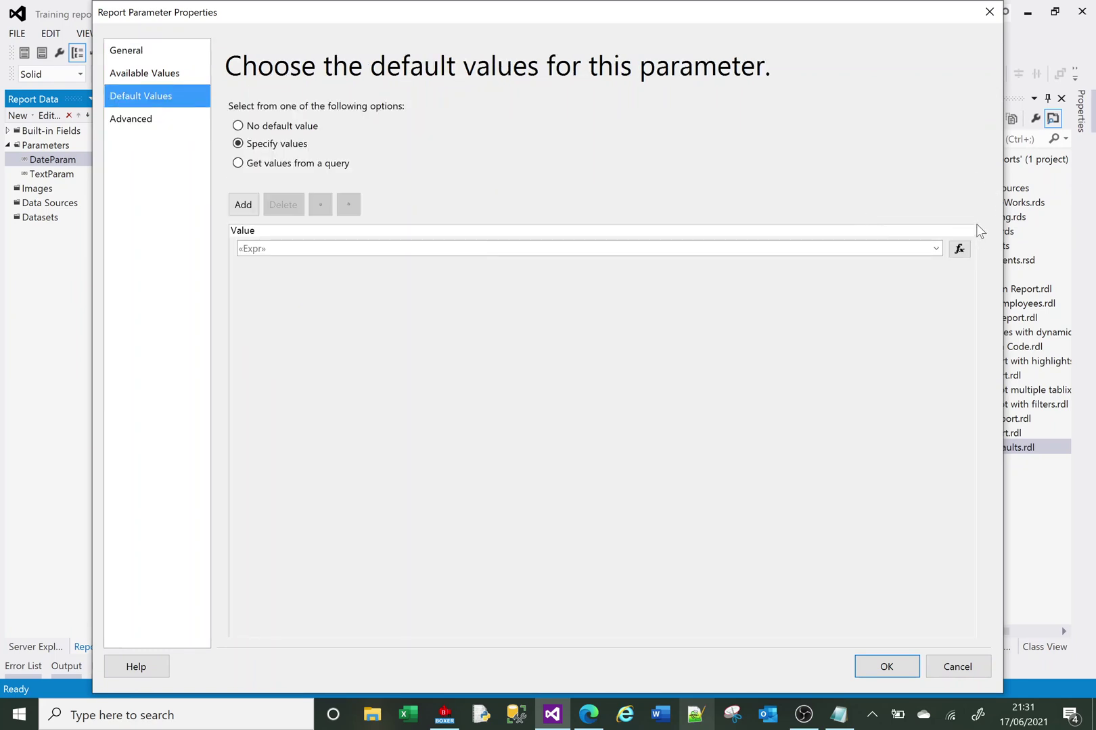
pyautogui.click(959, 248)
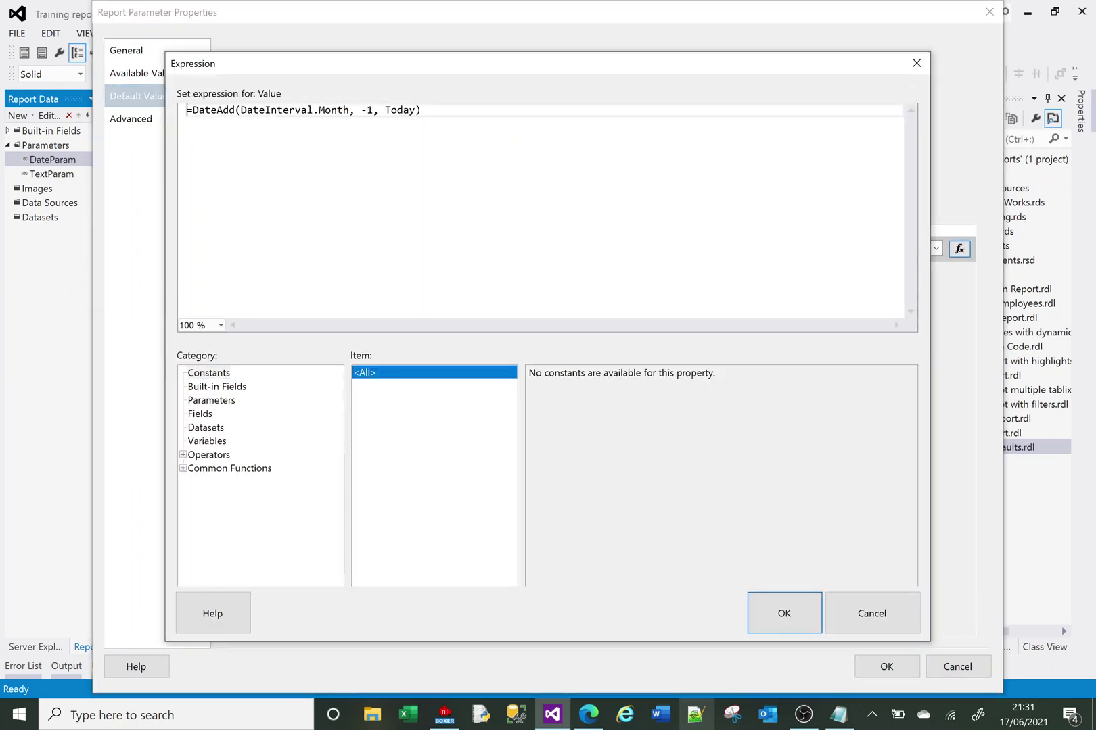
# Space out the DateAdd line and paste =DateSerial(Year(Today), Month(Today), 1) from the text editor below it.
pyautogui.press('Return')
pyautogui.press('Return')
pyautogui.press('End')
pyautogui.press('Return')
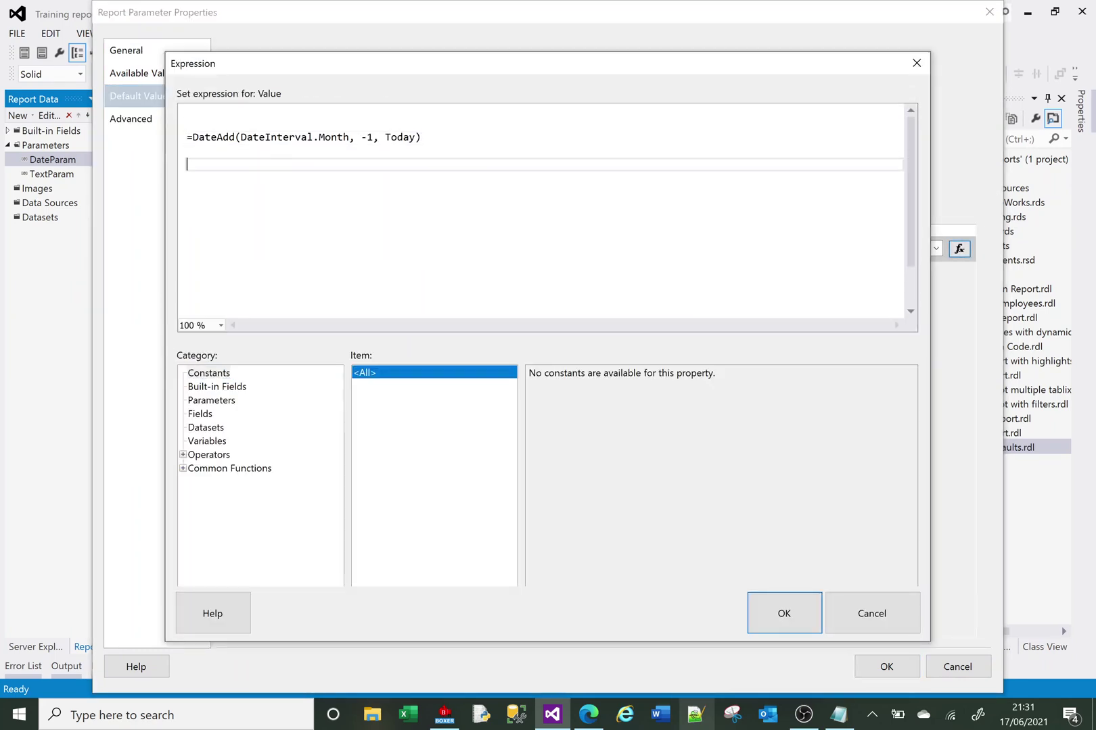
pyautogui.hotkey('alt', 'Tab')
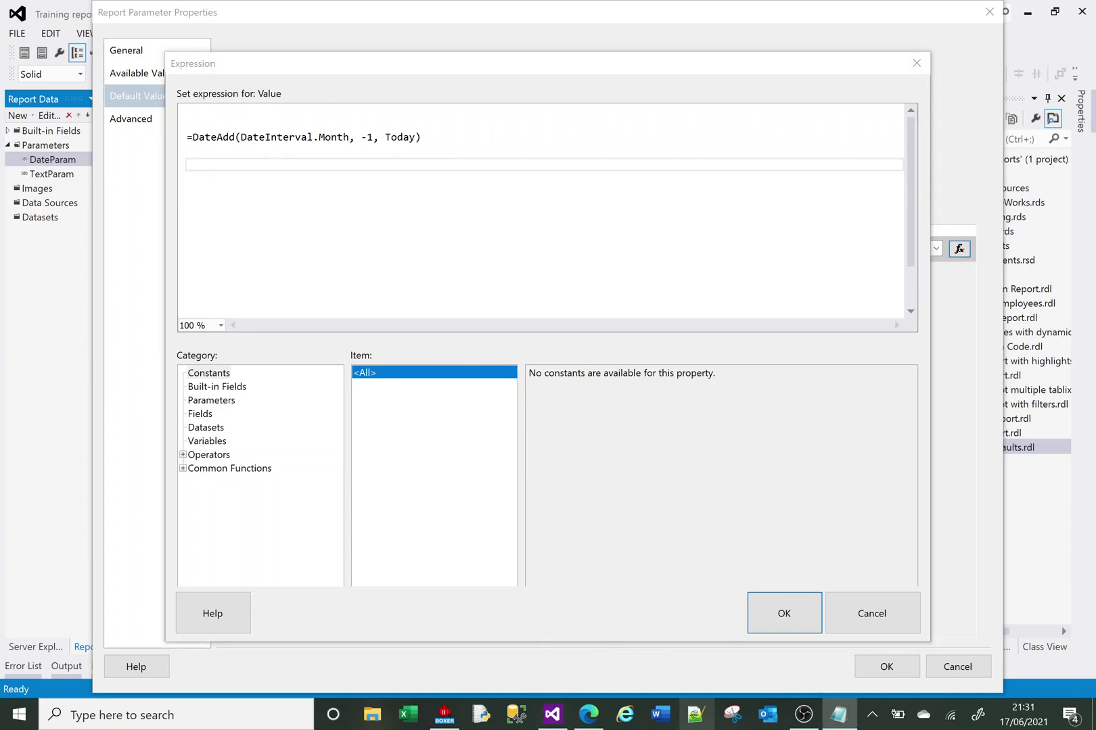
pyautogui.hotkey('alt', 'Tab')
pyautogui.write('=DateSerial(Year(Today), Month(Today), 1)')
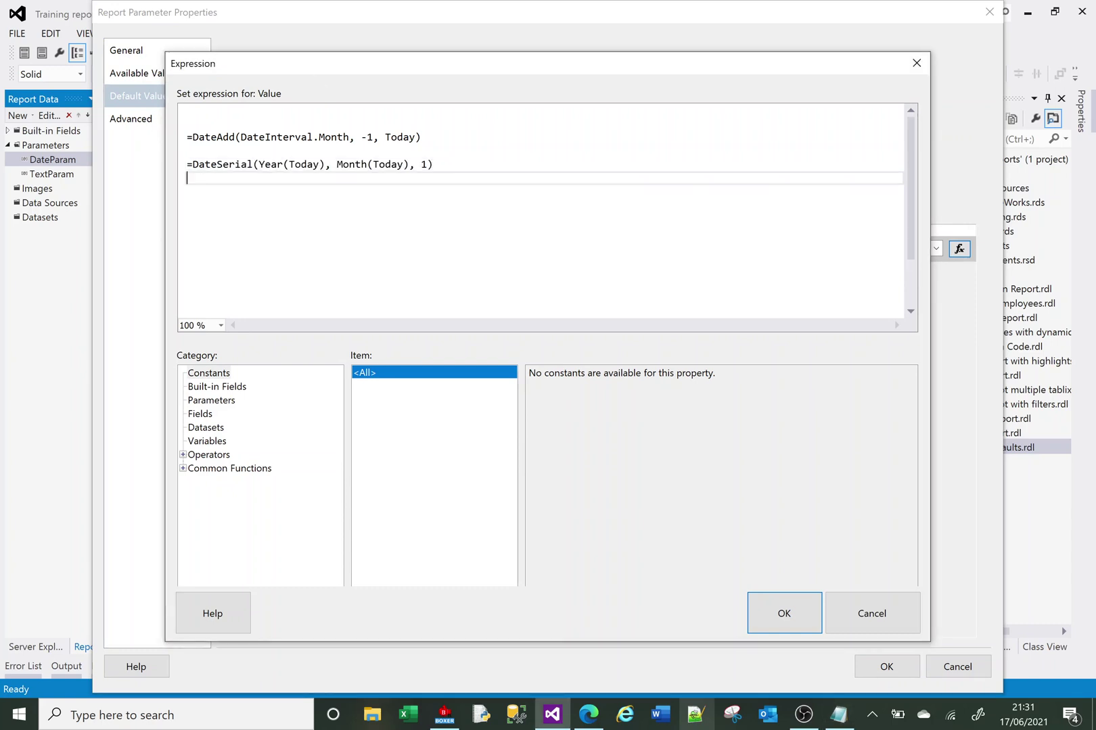
# Add the label "Start of month" on its own line above the DateSerial expression.
pyautogui.press('Up')
pyautogui.press('Return')
pyautogui.press('Up')
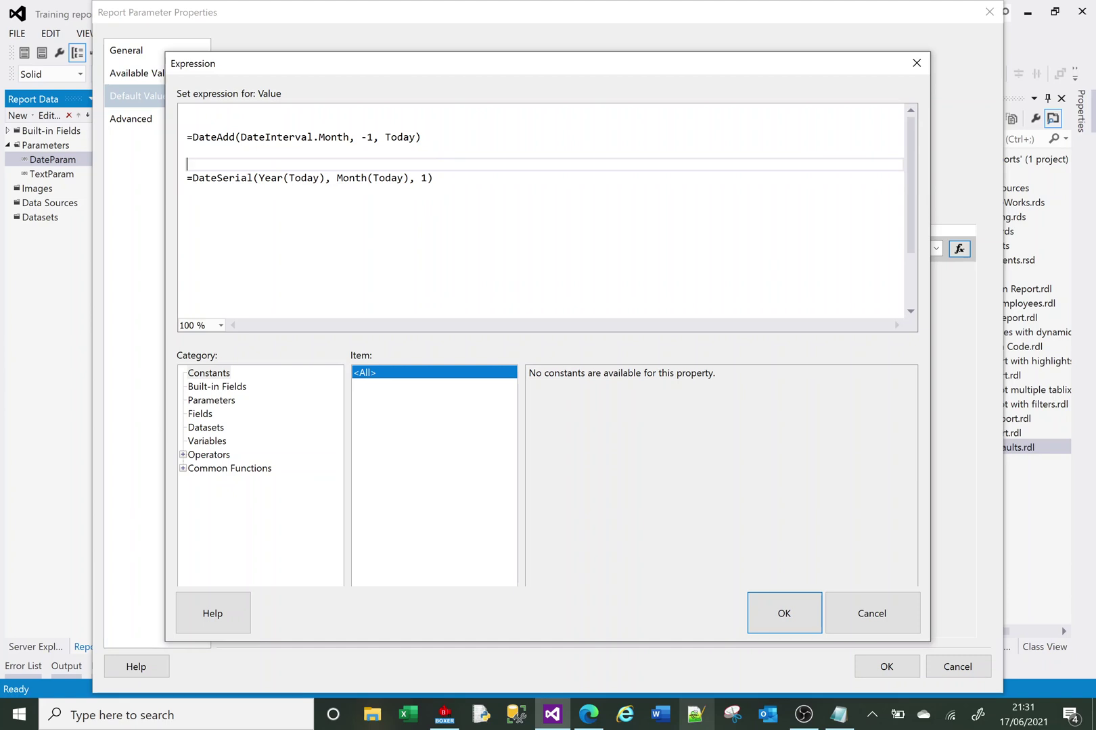
pyautogui.write('Sa')
pyautogui.write('art of month')
# Add the label "Same but last month" on its own line above the DateAdd expression.
pyautogui.press('Up')
pyautogui.press('Home')
pyautogui.press('Return')
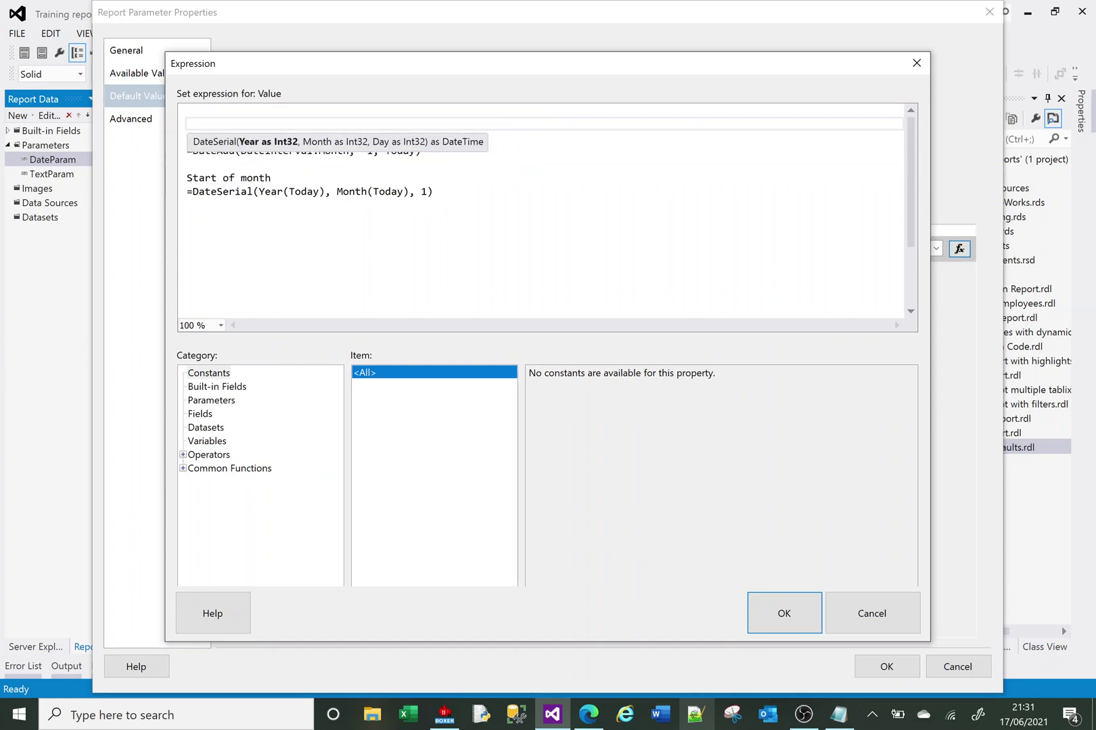
pyautogui.press('Up')
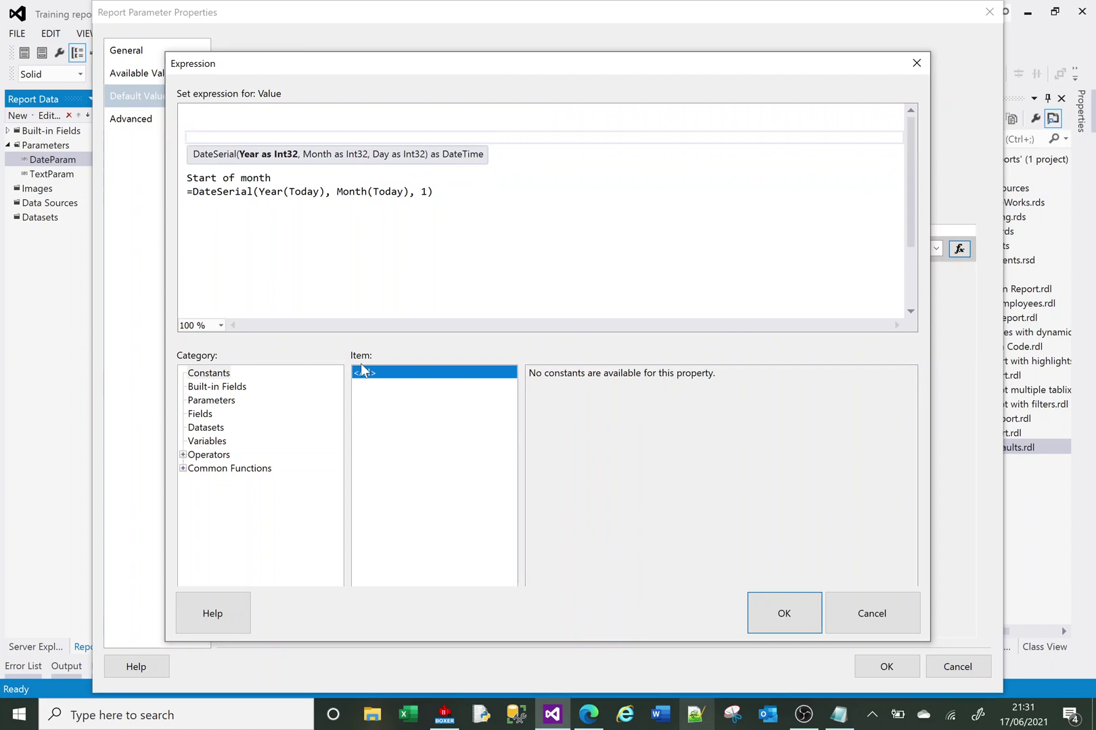
pyautogui.write('Same')
pyautogui.write(' business')
pyautogui.press('BackSpace')
pyautogui.press('BackSpace')
pyautogui.press('BackSpace')
pyautogui.press('BackSpace')
pyautogui.press('BackSpace')
pyautogui.press('BackSpace')
pyautogui.write('t')
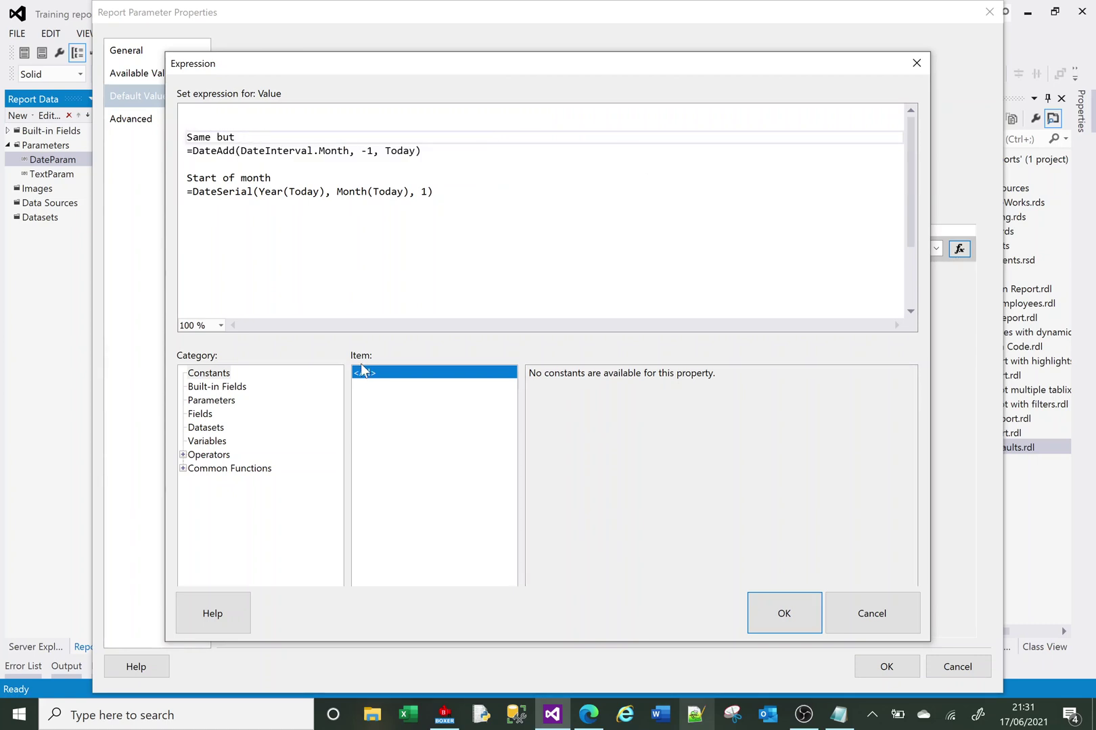
pyautogui.press('BackSpace')
pyautogui.write('t last month')
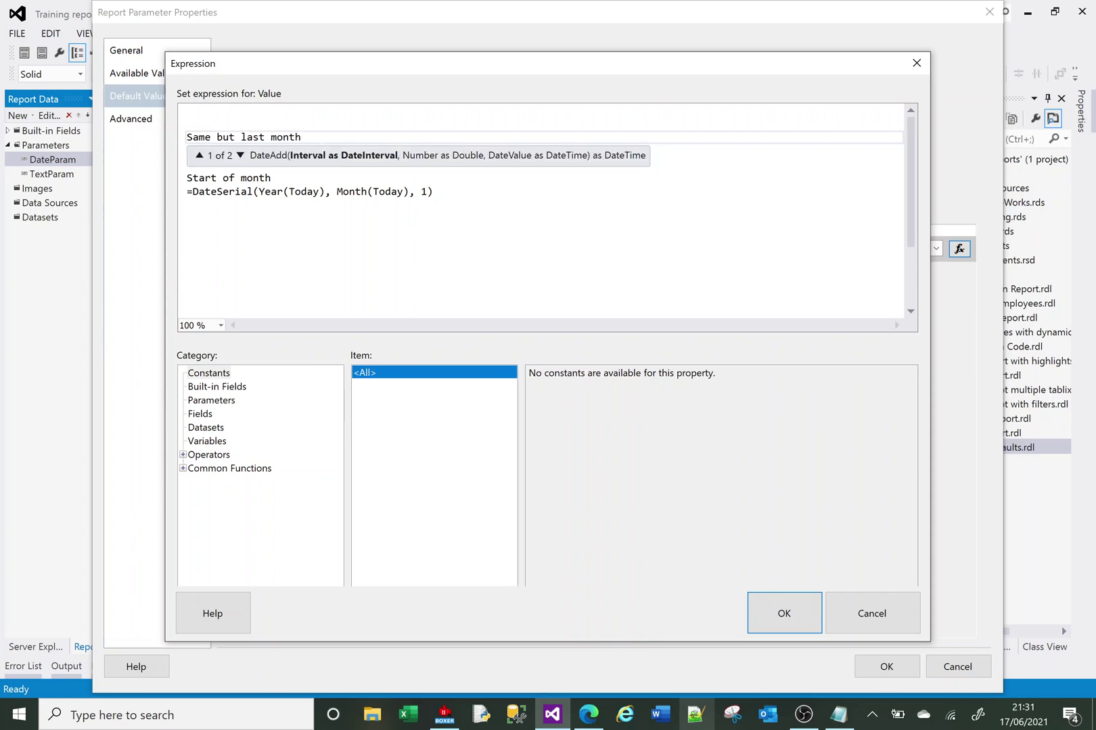
# Highlight the whole DateSerial expression and then the whole DateAdd expression to compare them.
pyautogui.hotkey('ctrl', 'End')
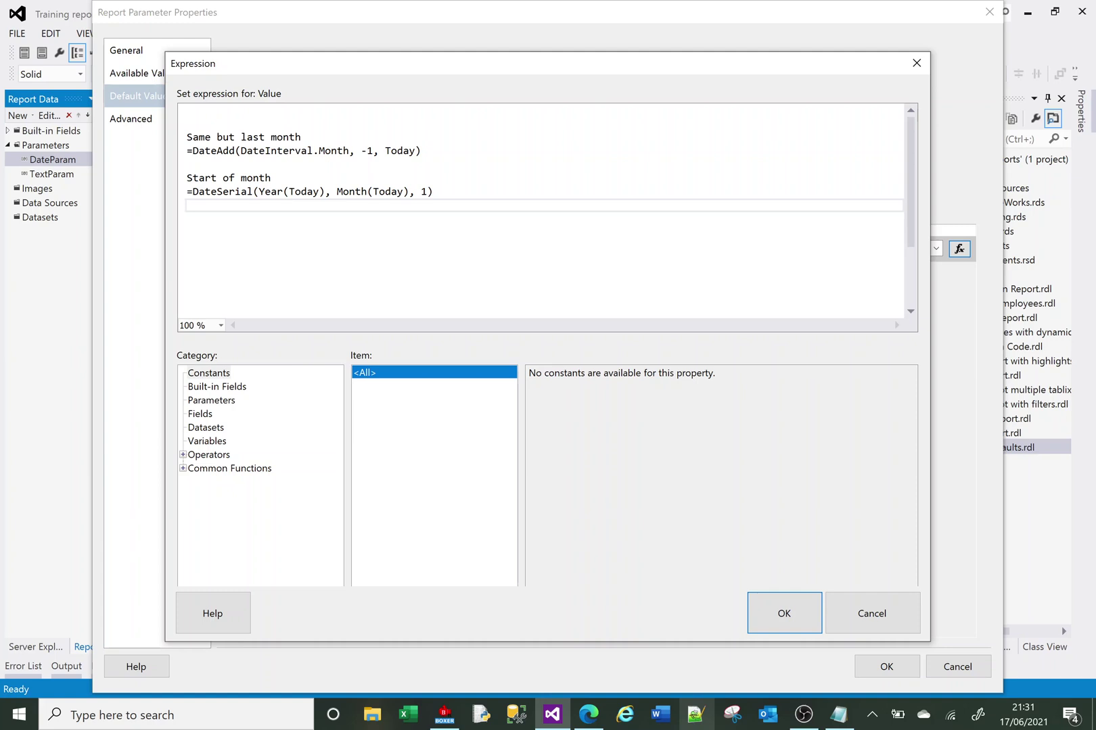
pyautogui.press('Up')
pyautogui.hotkey('shift', 'Right')
pyautogui.hotkey('shift', 'Right')
pyautogui.hotkey('shift', 'Right')
pyautogui.hotkey('shift', 'Right')
pyautogui.hotkey('shift', 'Right')
pyautogui.hotkey('shift', 'Right')
pyautogui.hotkey('shift', 'Right')
pyautogui.hotkey('shift', 'Right')
pyautogui.hotkey('shift', 'Right')
pyautogui.hotkey('shift', 'Right')
pyautogui.hotkey('shift', 'Right')
pyautogui.hotkey('shift', 'Right')
pyautogui.hotkey('shift', 'Right')
pyautogui.hotkey('shift', 'Right')
pyautogui.hotkey('shift', 'Right')
pyautogui.hotkey('shift', 'Right')
pyautogui.hotkey('shift', 'Right')
pyautogui.hotkey('shift', 'Right')
pyautogui.hotkey('shift', 'Right')
pyautogui.hotkey('shift', 'Right')
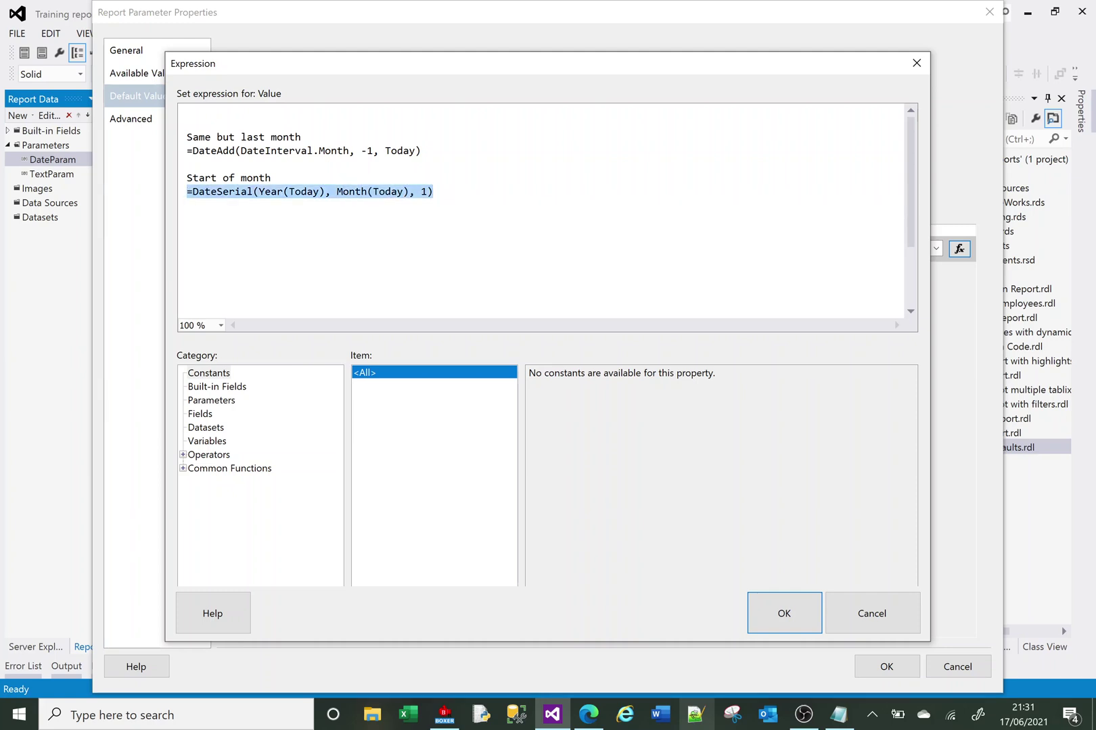
pyautogui.moveTo(187, 150); pyautogui.dragTo(421, 150)
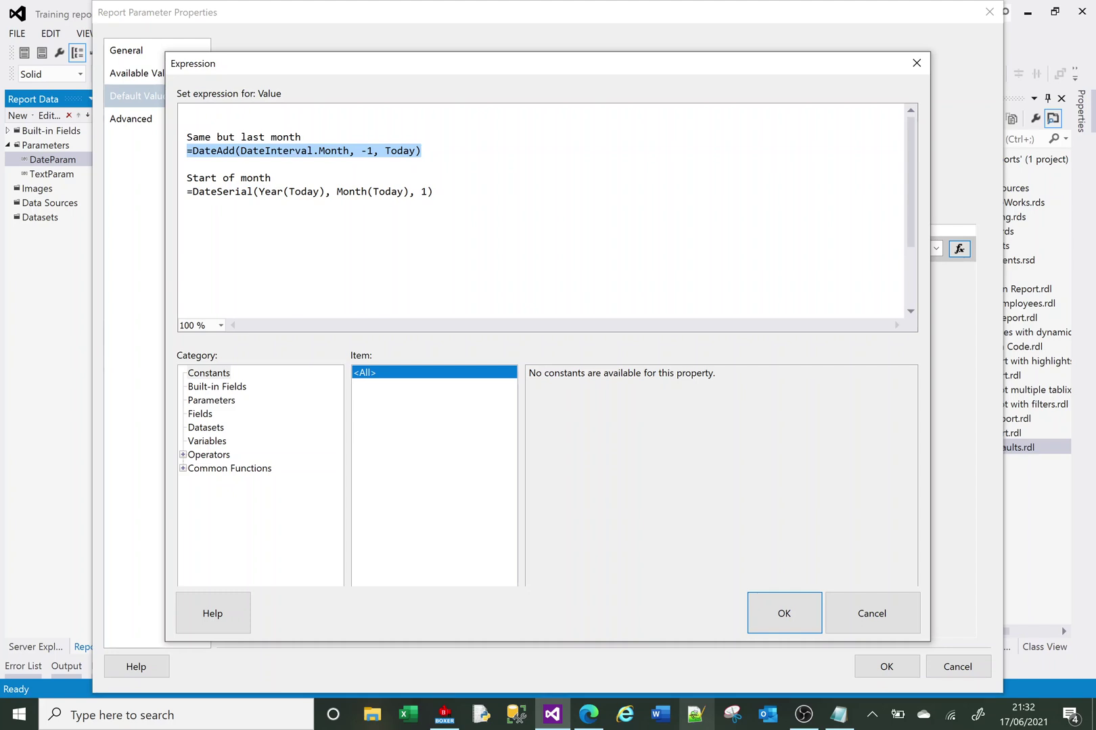
# Replace Today in the DateAdd expression with a copy of DateSerial(Year(Today), Month(Today), 1), moving the original DateSerial line to the beginning.
pyautogui.moveTo(433, 192); pyautogui.dragTo(198, 129)
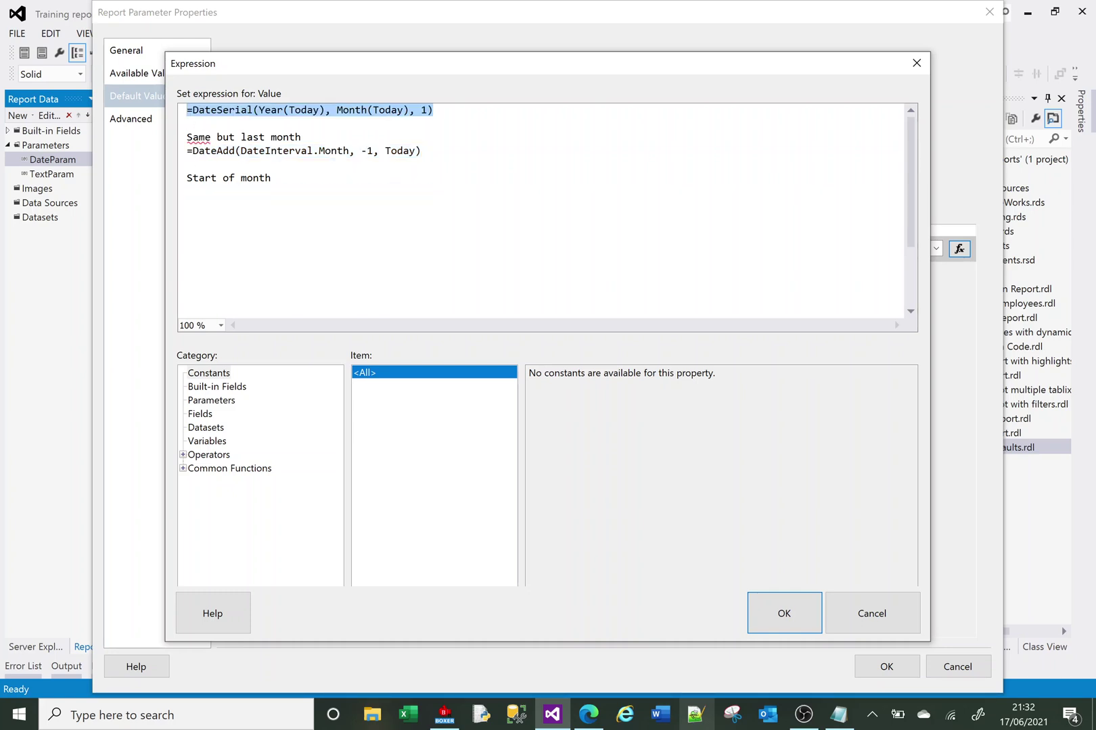
pyautogui.hotkey('ctrl', 'End')
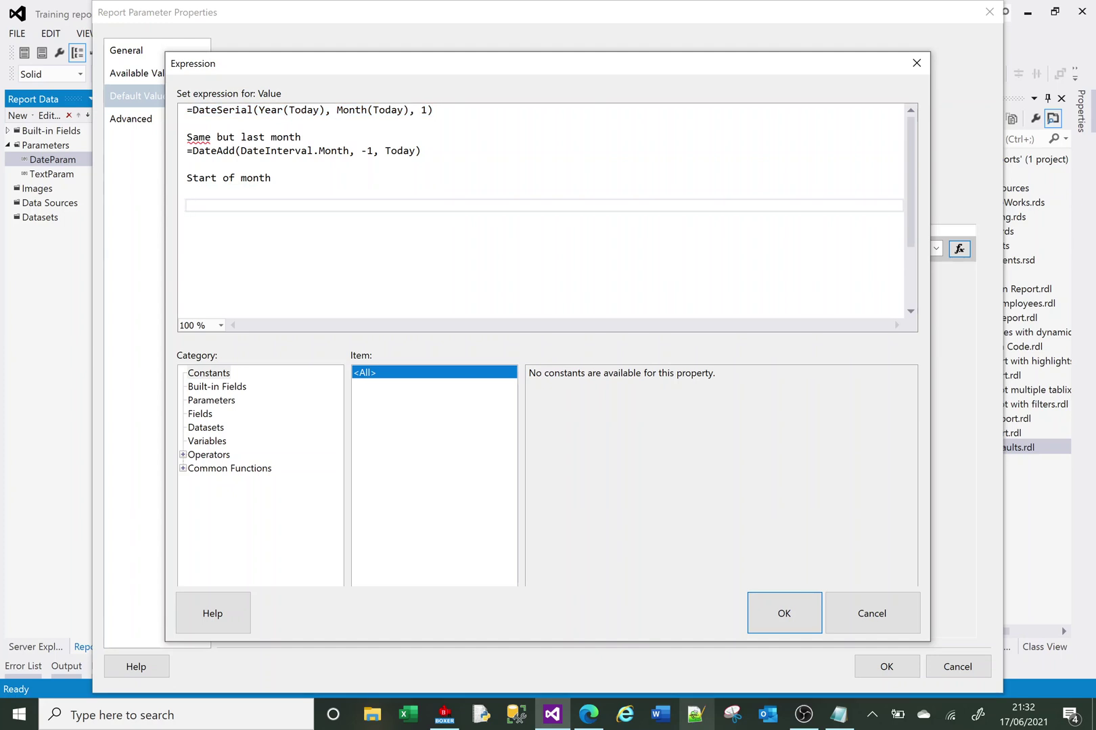
pyautogui.moveTo(192, 150); pyautogui.dragTo(385, 151)
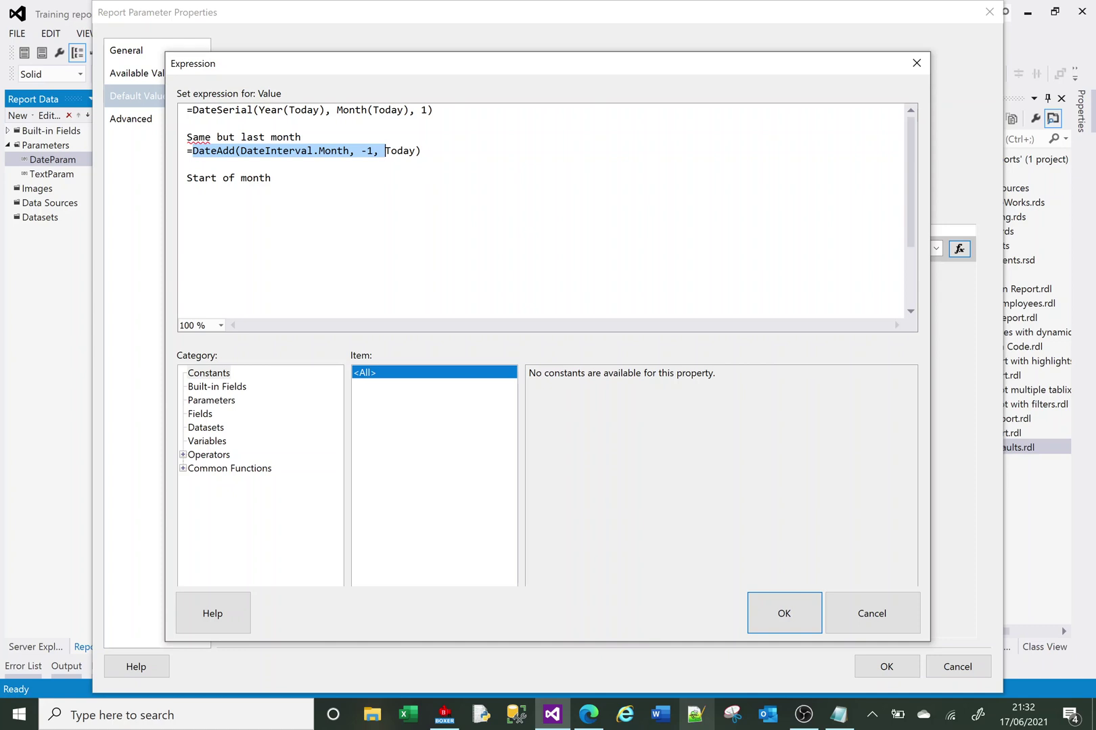
pyautogui.doubleClick(400, 150)
pyautogui.press('BackSpace')
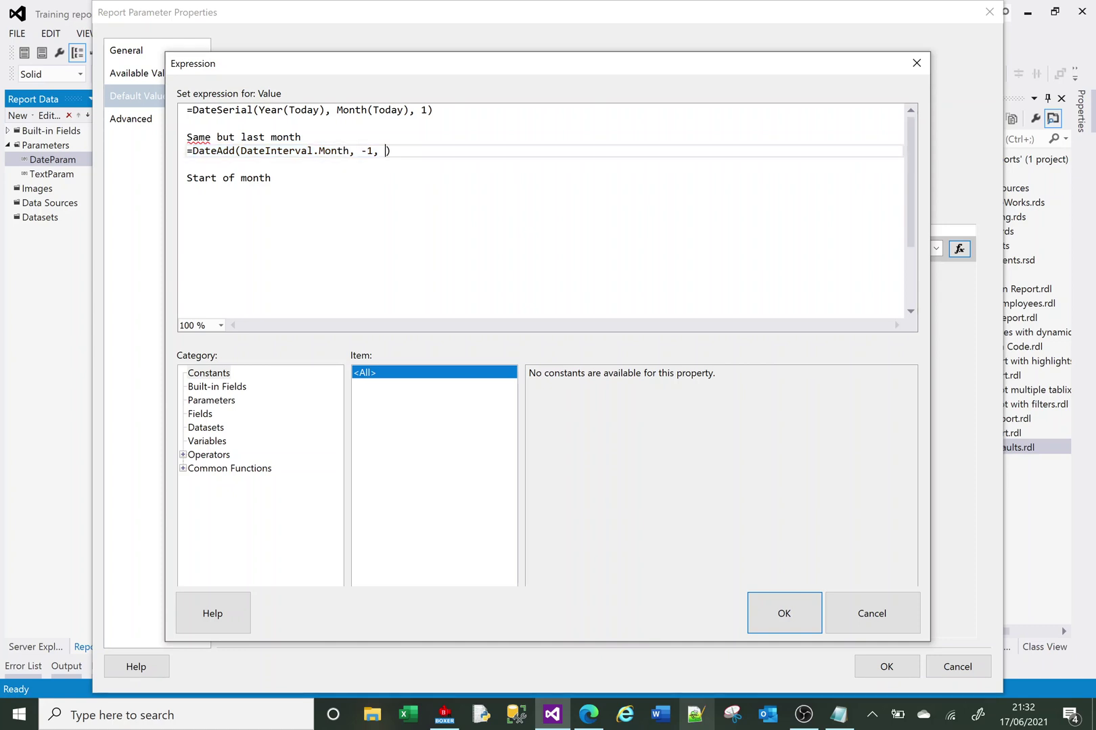
pyautogui.moveTo(433, 109); pyautogui.dragTo(194, 113)
pyautogui.hotkey('ctrl', 'c')
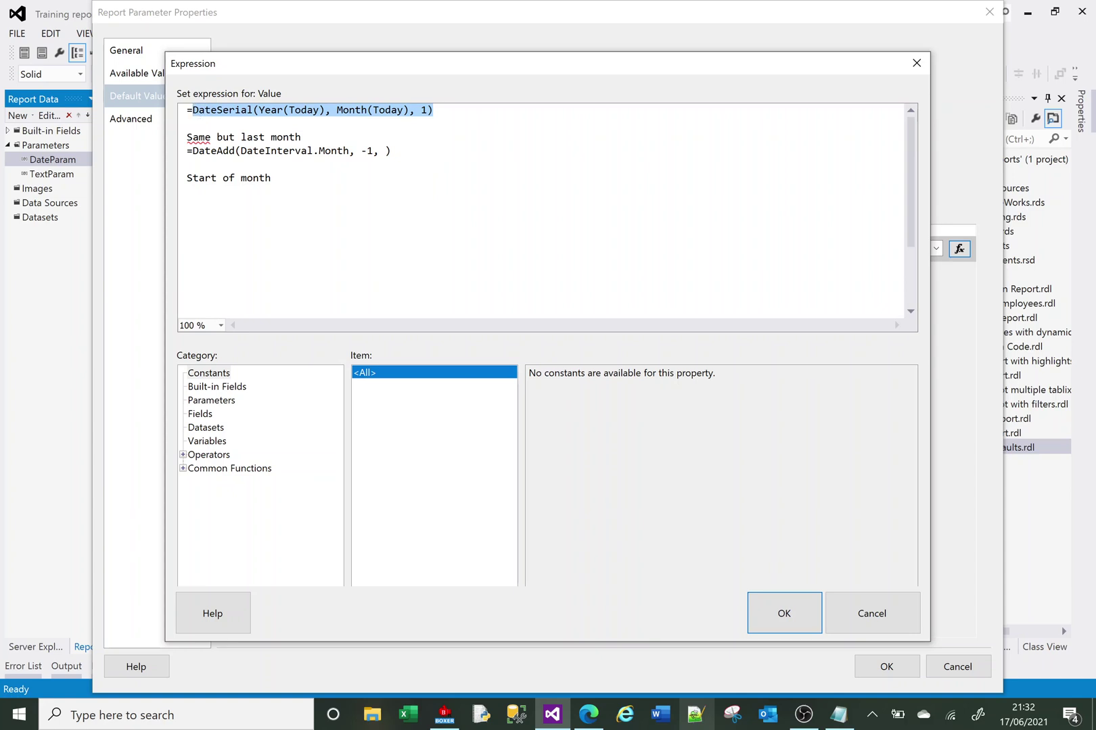
pyautogui.click(385, 151)
pyautogui.hotkey('ctrl', 'v')
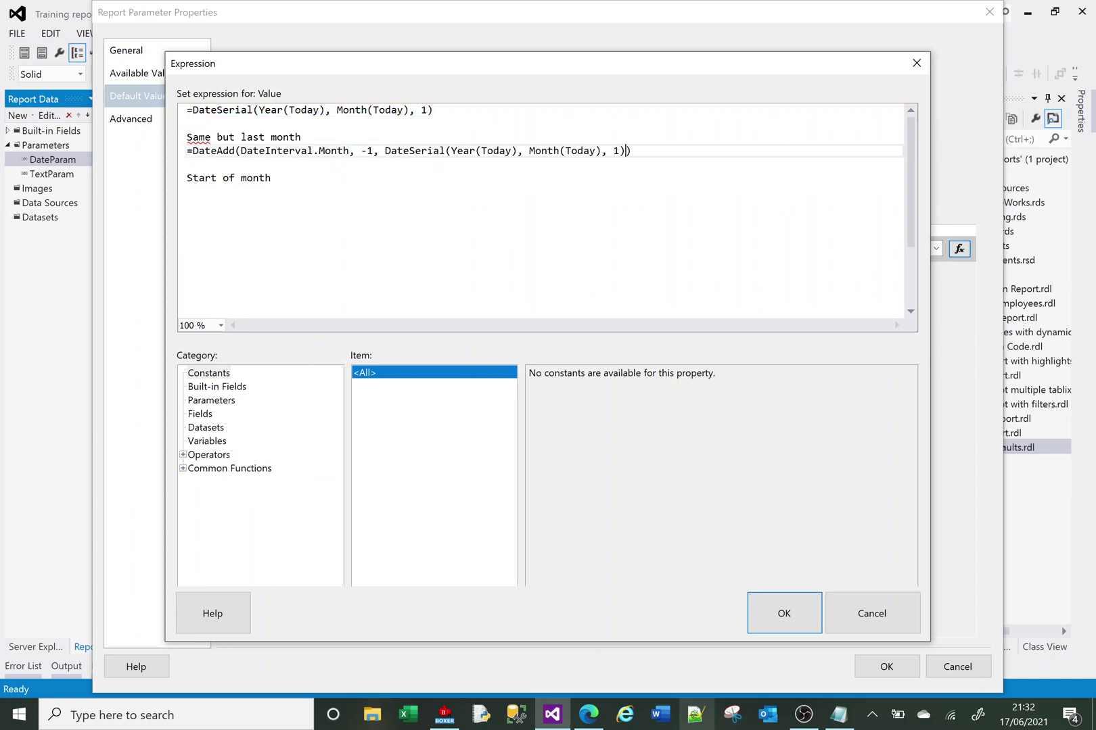
# Delete the leftover labels, blank lines and separate DateSerial line, keeping only the nested DateAdd expression.
pyautogui.press('Down')
pyautogui.press('Down')
pyautogui.press('Down')
pyautogui.hotkey('shift', 'Up')
pyautogui.hotkey('shift', 'Up')
pyautogui.press('Delete')
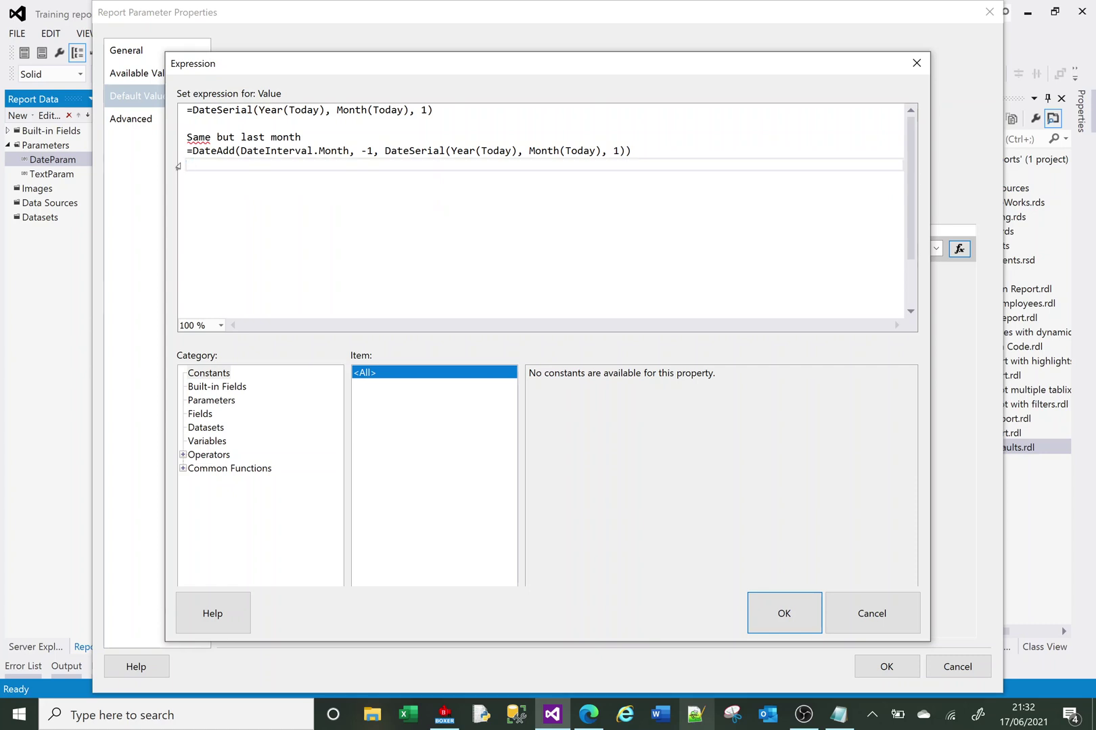
pyautogui.press('Up')
pyautogui.hotkey('shift', 'Up')
pyautogui.hotkey('shift', 'Up')
pyautogui.hotkey('shift', 'Up')
pyautogui.press('Delete')
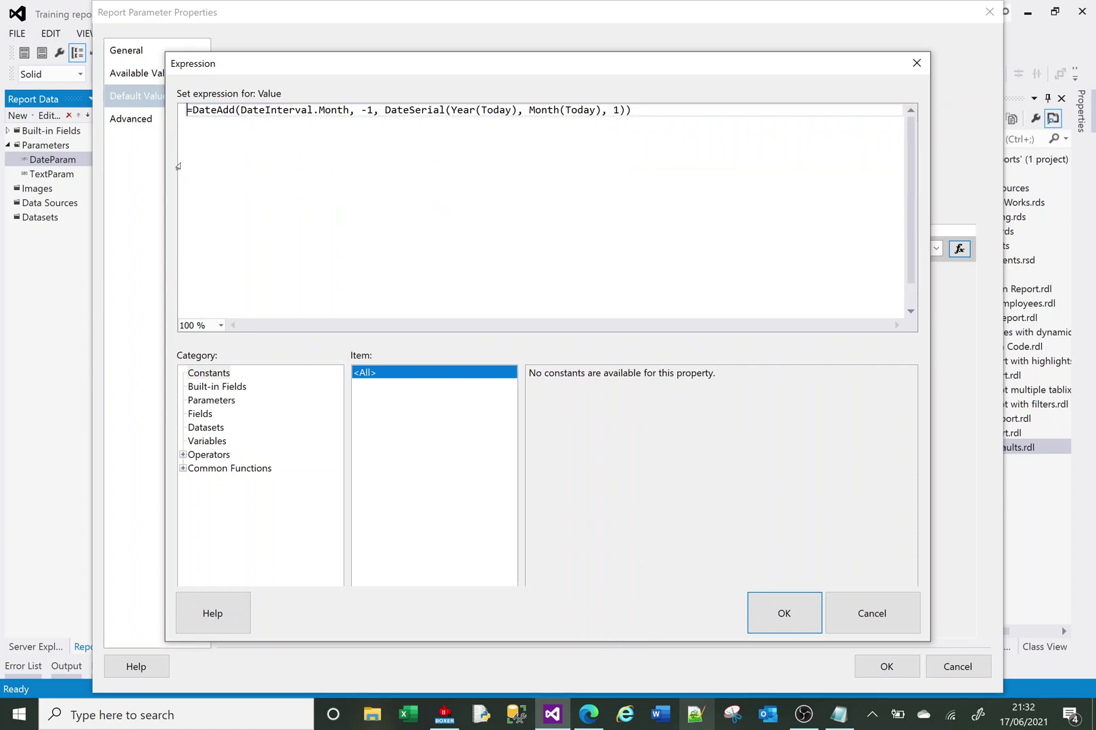
pyautogui.press('Down')
pyautogui.press('BackSpace')
# Apply =DateAdd(DateInterval.Month, -1, DateSerial(Year(Today), Month(Today), 1)) as DateParam's default value and preview the report.
pyautogui.moveTo(385, 110); pyautogui.dragTo(625, 117)
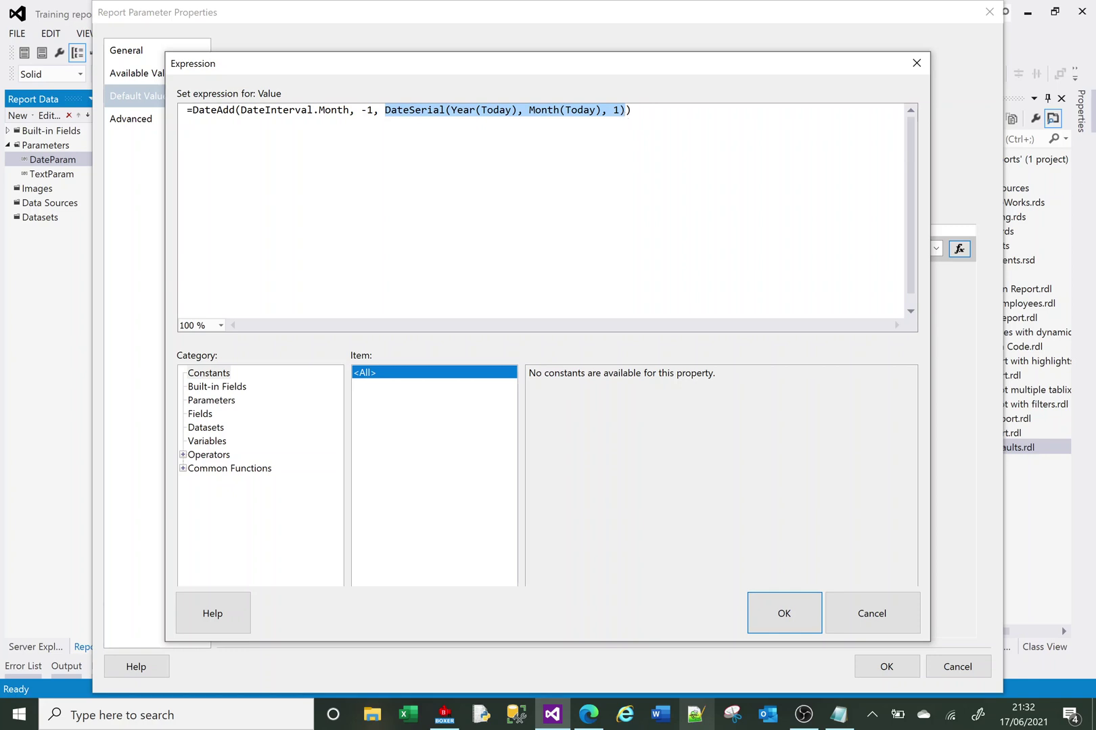
pyautogui.moveTo(193, 111); pyautogui.dragTo(631, 111)
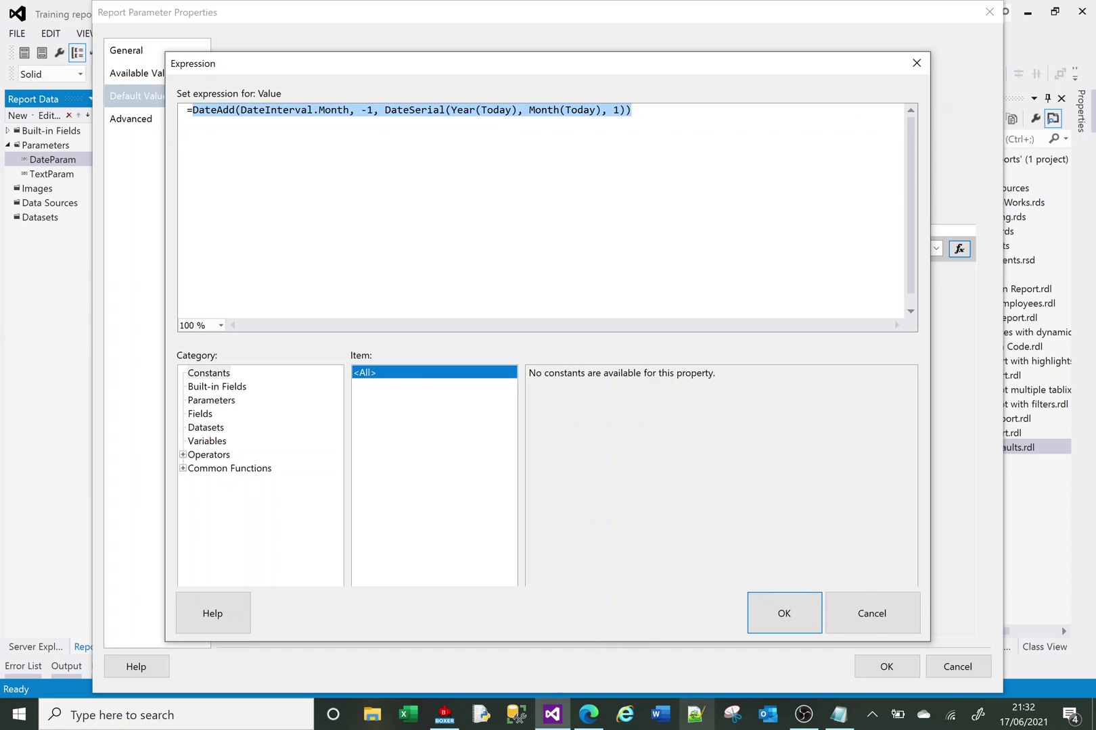
pyautogui.click(791, 629)
pyautogui.click(886, 668)
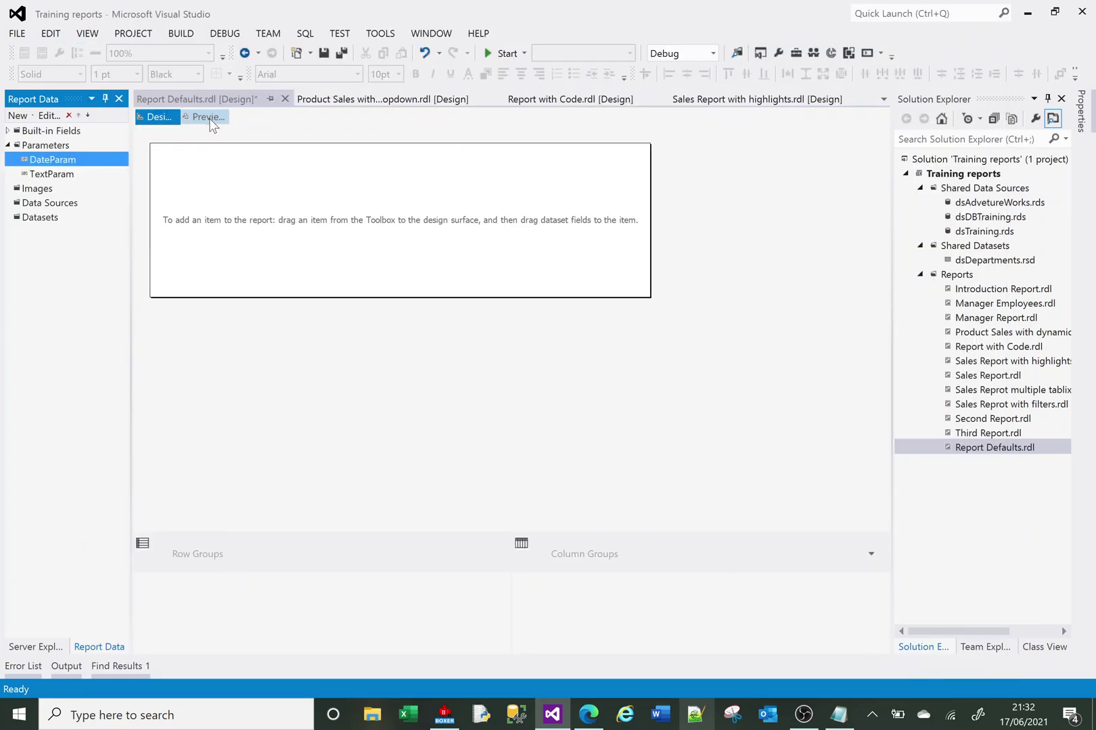
pyautogui.click(207, 117)
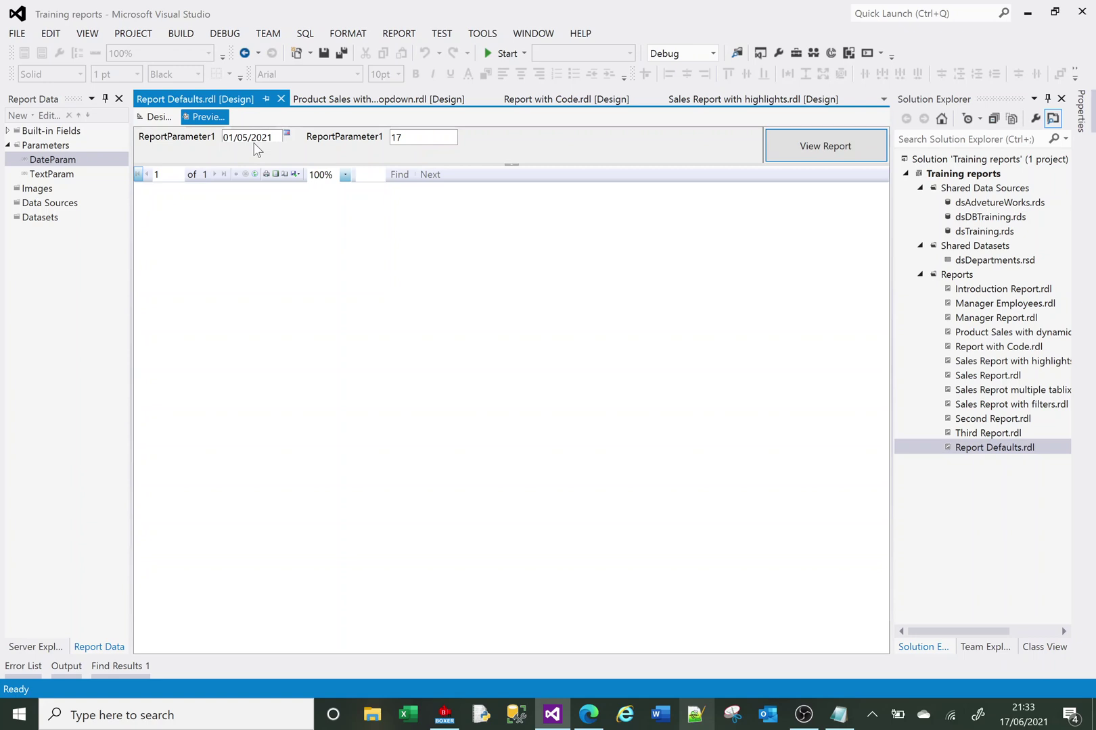
# Return to the report design and rename the DateParam parameter to StartDate.
pyautogui.click(159, 118)
pyautogui.rightClick(49, 162)
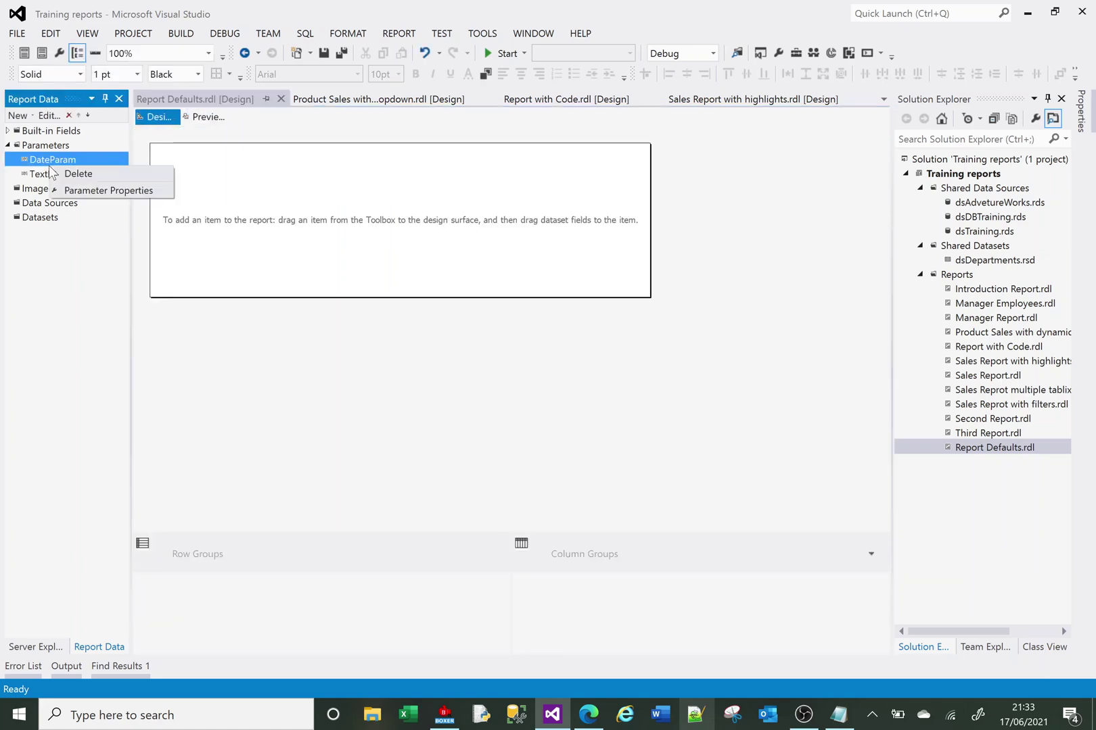
pyautogui.click(91, 188)
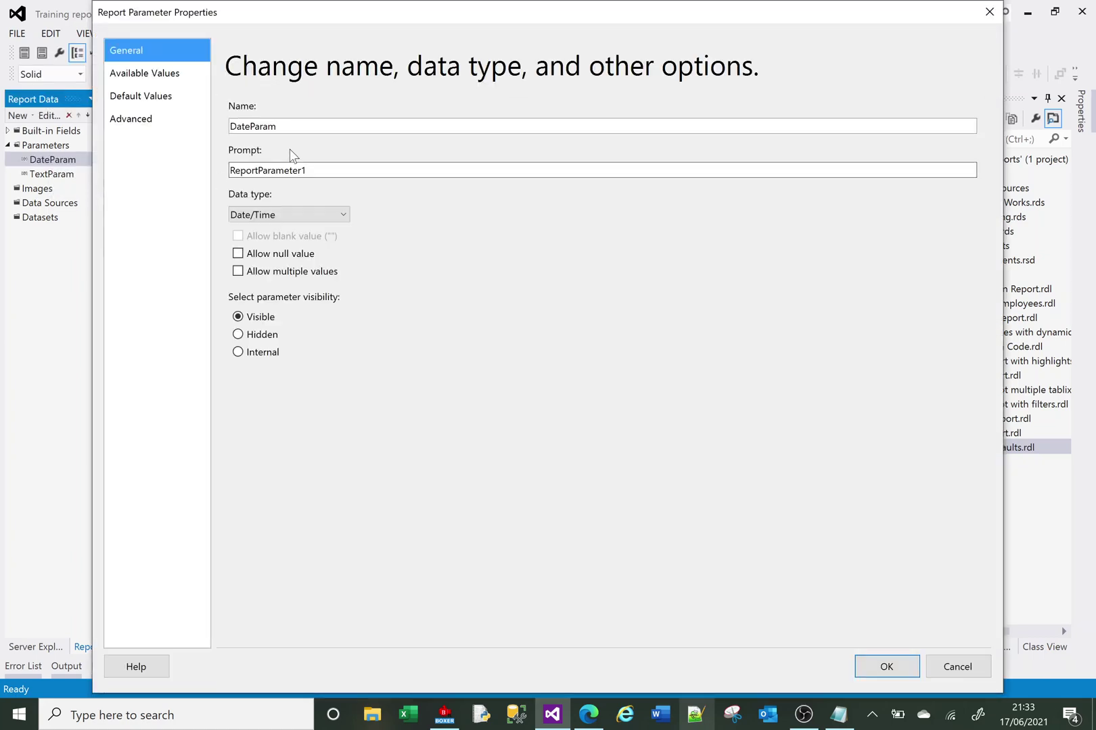
pyautogui.press('BackSpace')
pyautogui.press('BackSpace')
pyautogui.press('BackSpace')
pyautogui.press('BackSpace')
pyautogui.press('BackSpace')
pyautogui.press('BackSpace')
pyautogui.press('BackSpace')
pyautogui.press('BackSpace')
pyautogui.press('BackSpace')
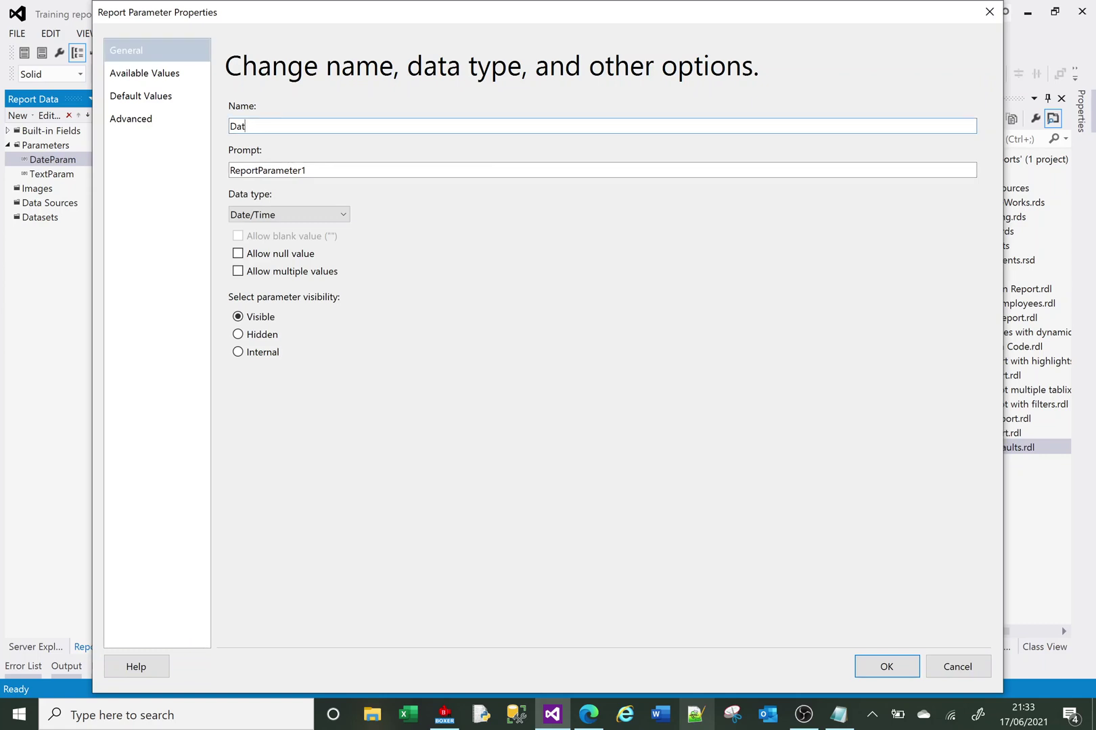
pyautogui.write('StartDate')
pyautogui.press('Return')
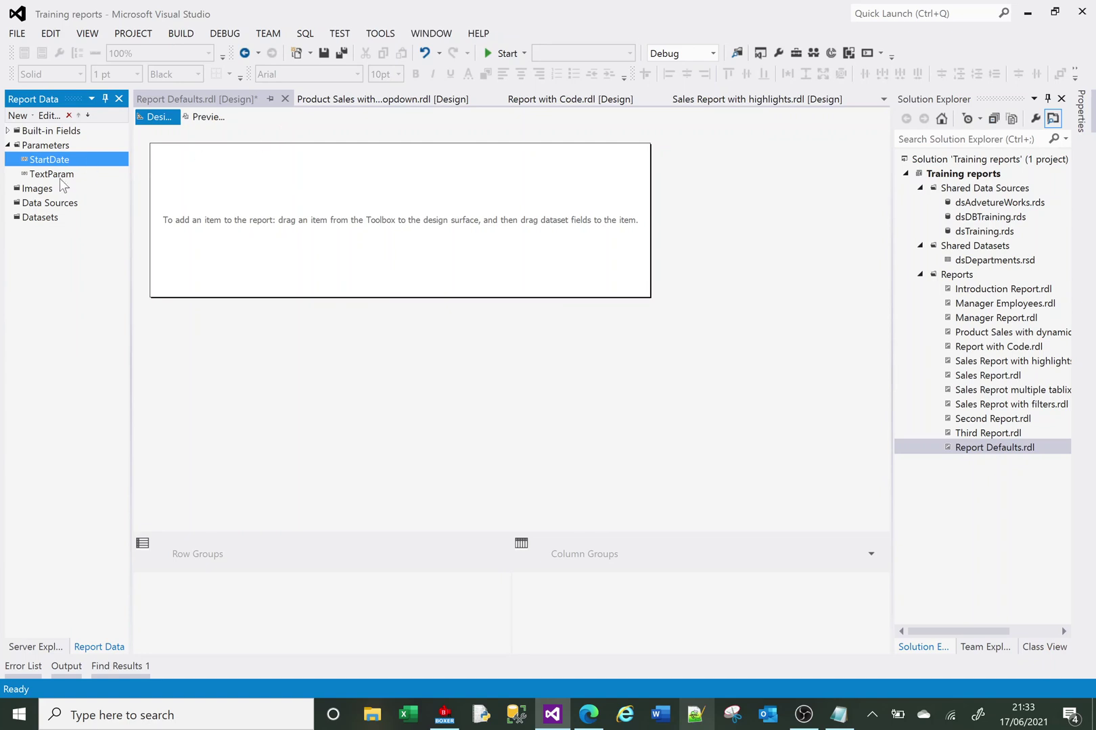
# Add a new report parameter named EndDate with the Date/Time data type.
pyautogui.click(54, 146)
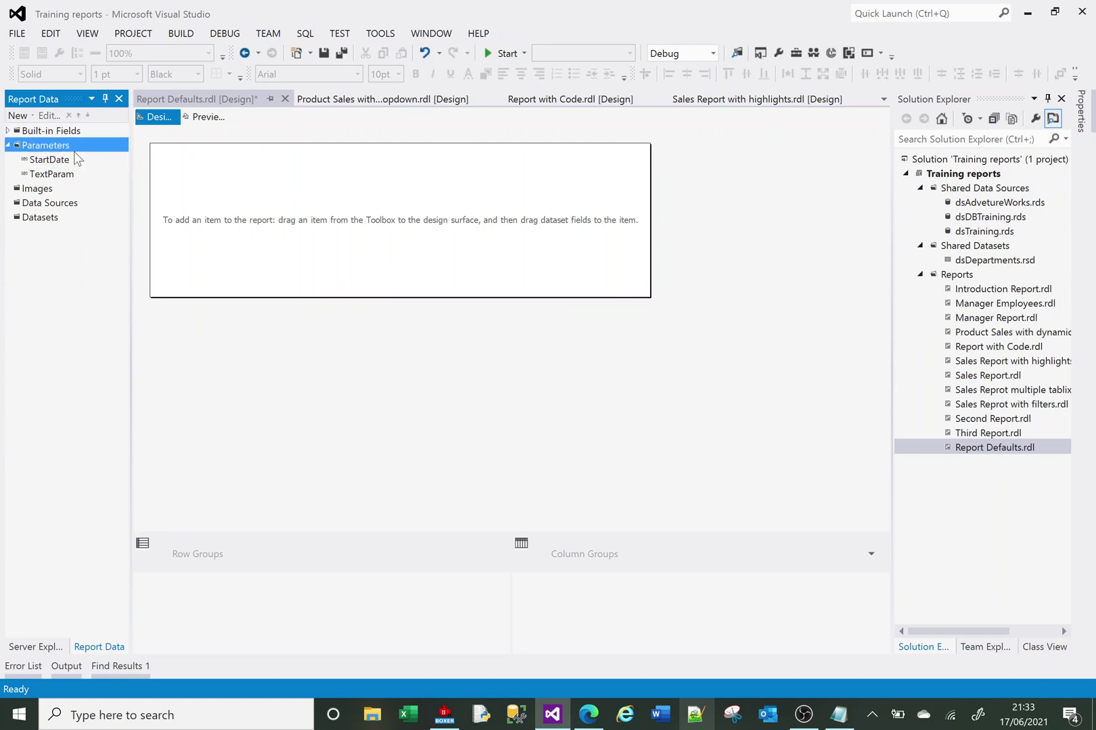
pyautogui.rightClick(61, 145)
pyautogui.click(78, 155)
pyautogui.write('E')
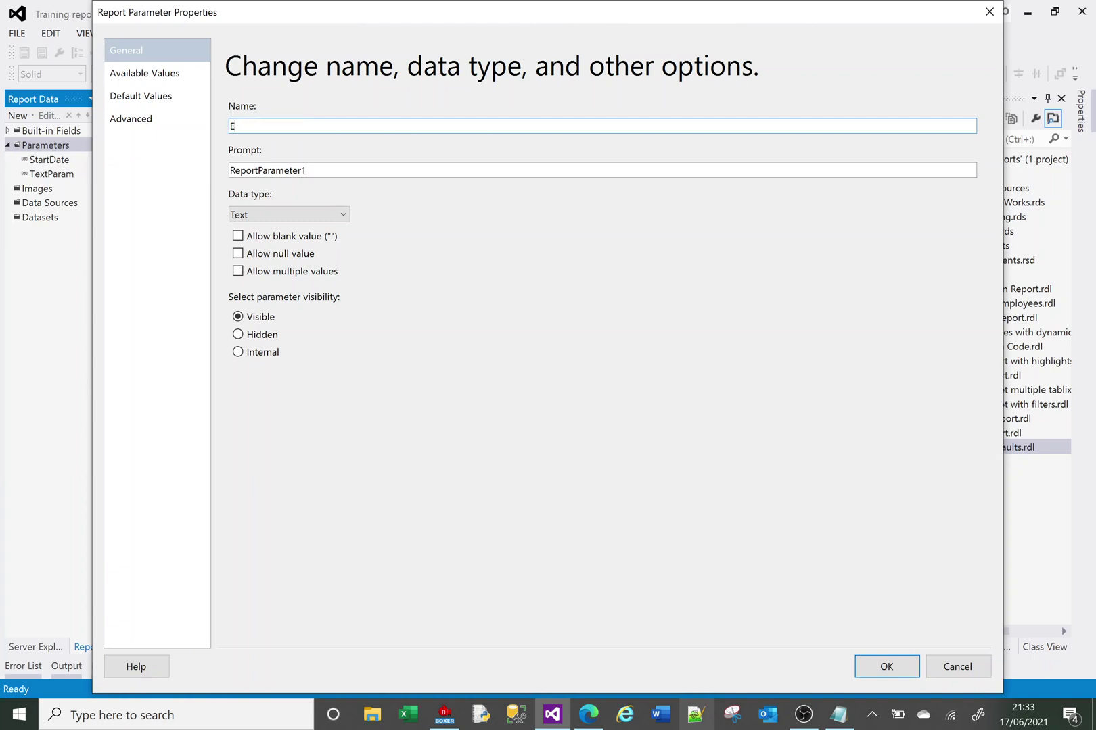
pyautogui.write('ndDate')
pyautogui.click(313, 217)
pyautogui.click(295, 256)
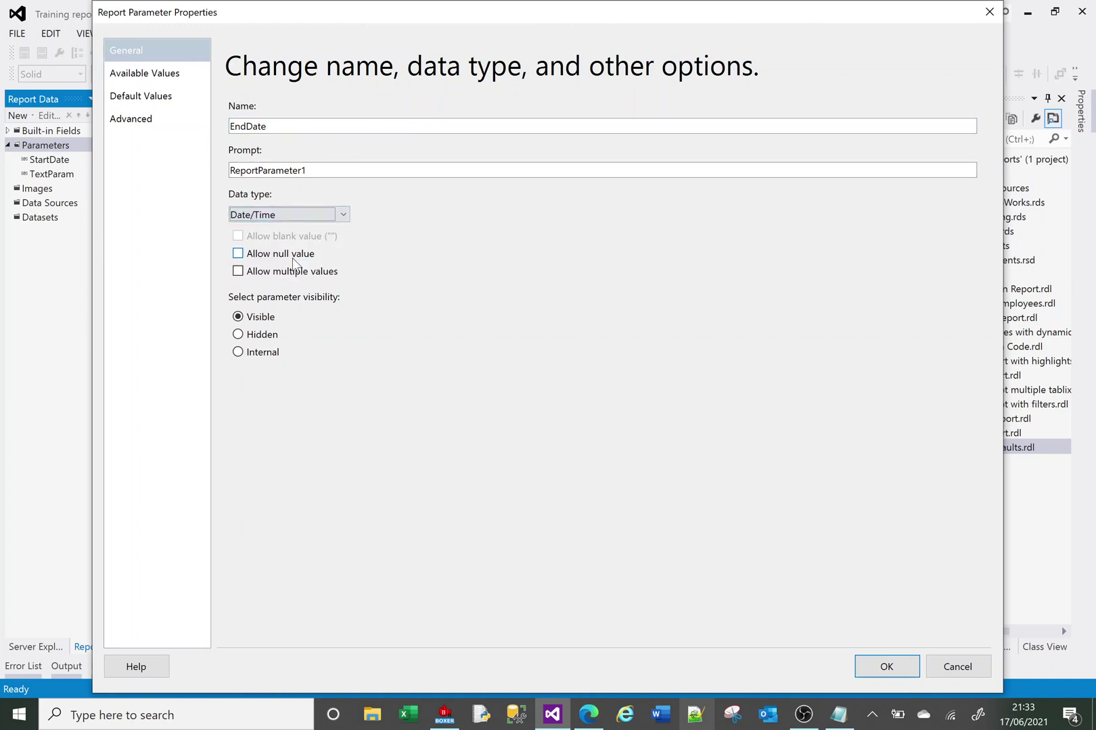
# Add a specified default value for EndDate and replace the (Null) expression with an equals sign.
pyautogui.click(162, 96)
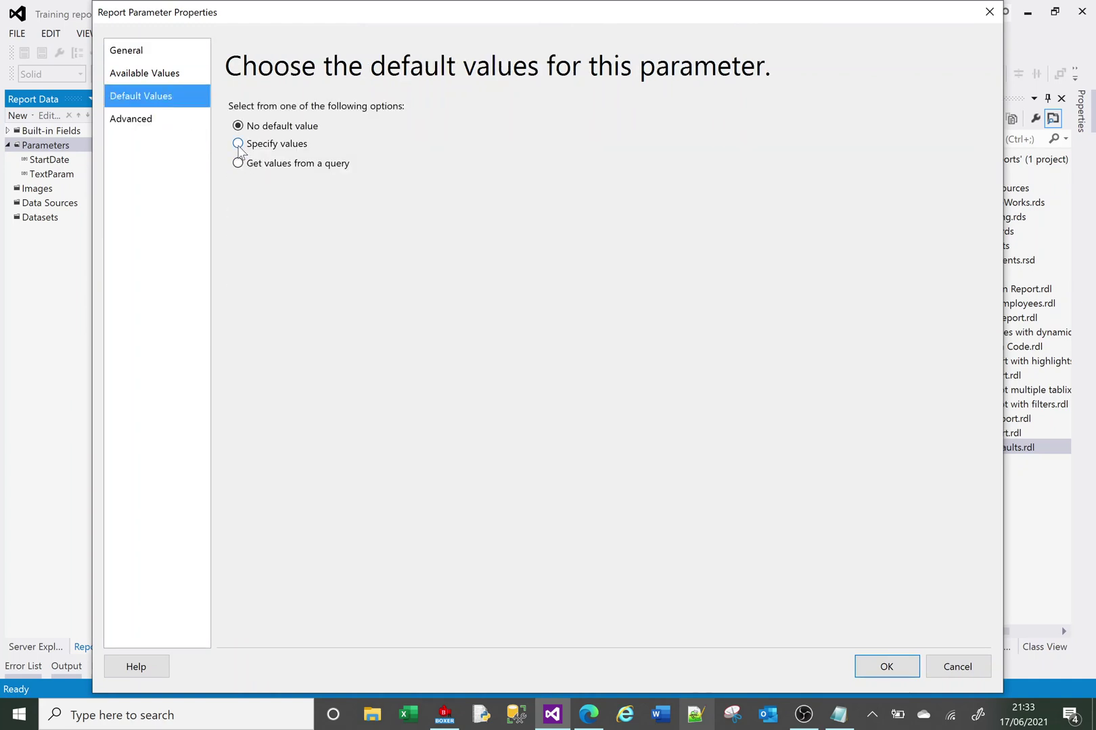
pyautogui.click(238, 144)
pyautogui.click(243, 204)
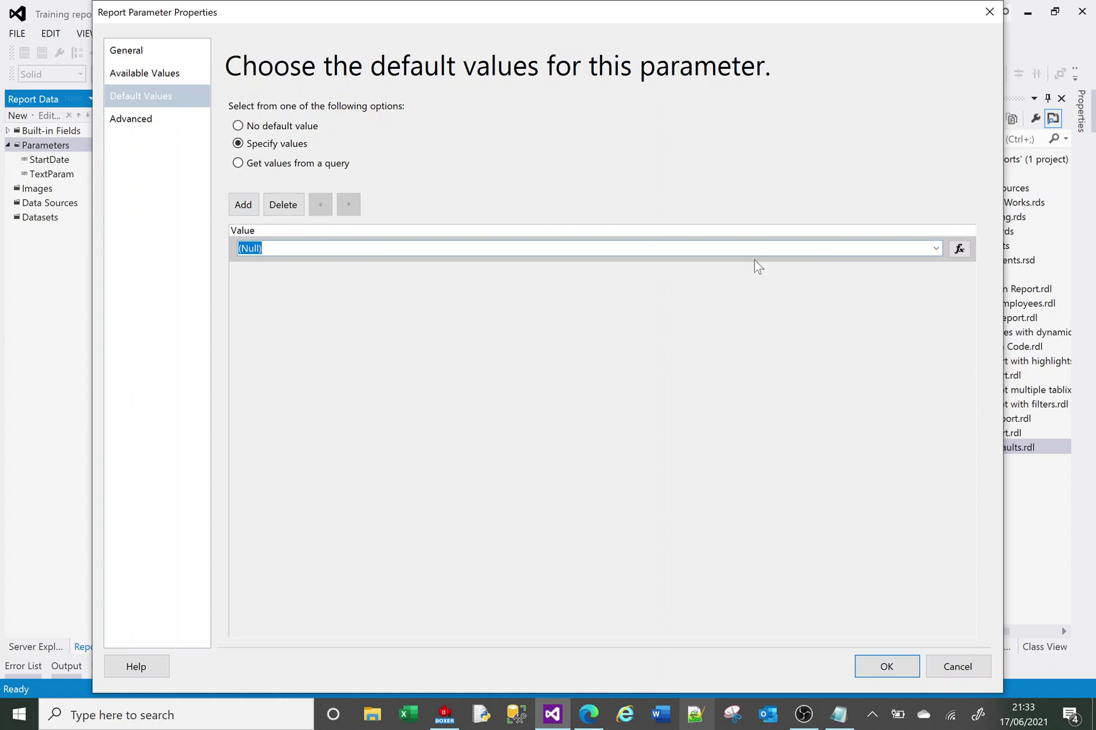
pyautogui.click(965, 247)
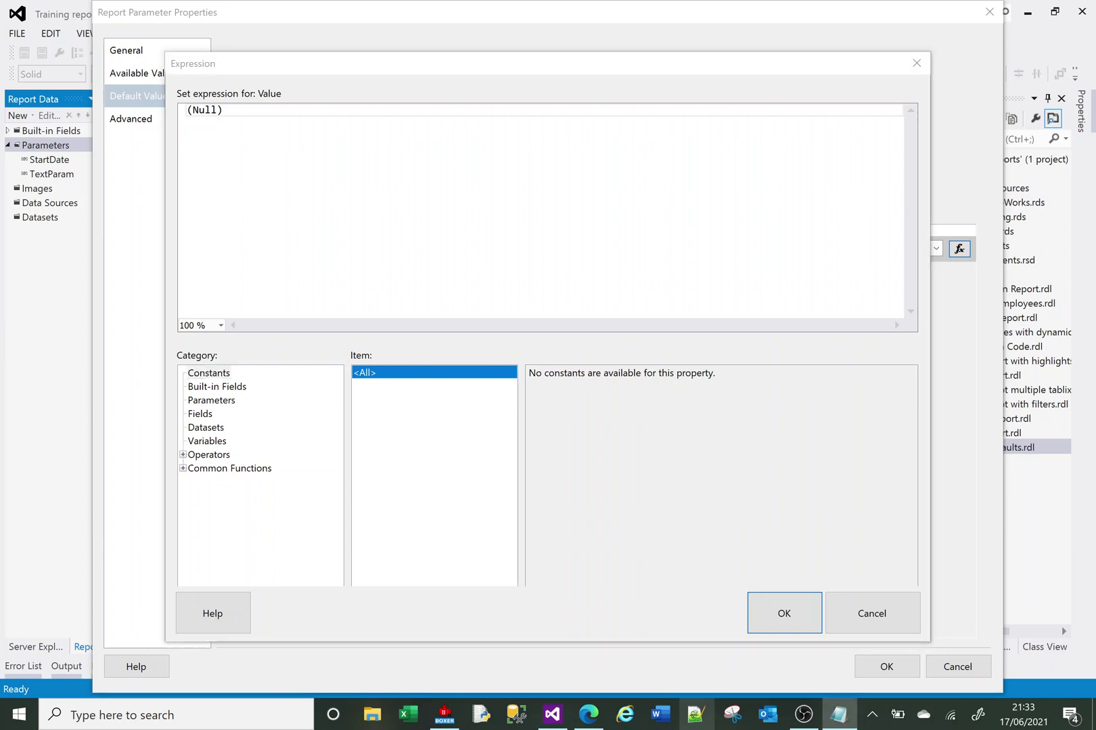
pyautogui.hotkey('alt', 'Tab')
pyautogui.hotkey('ctrl', 'a')
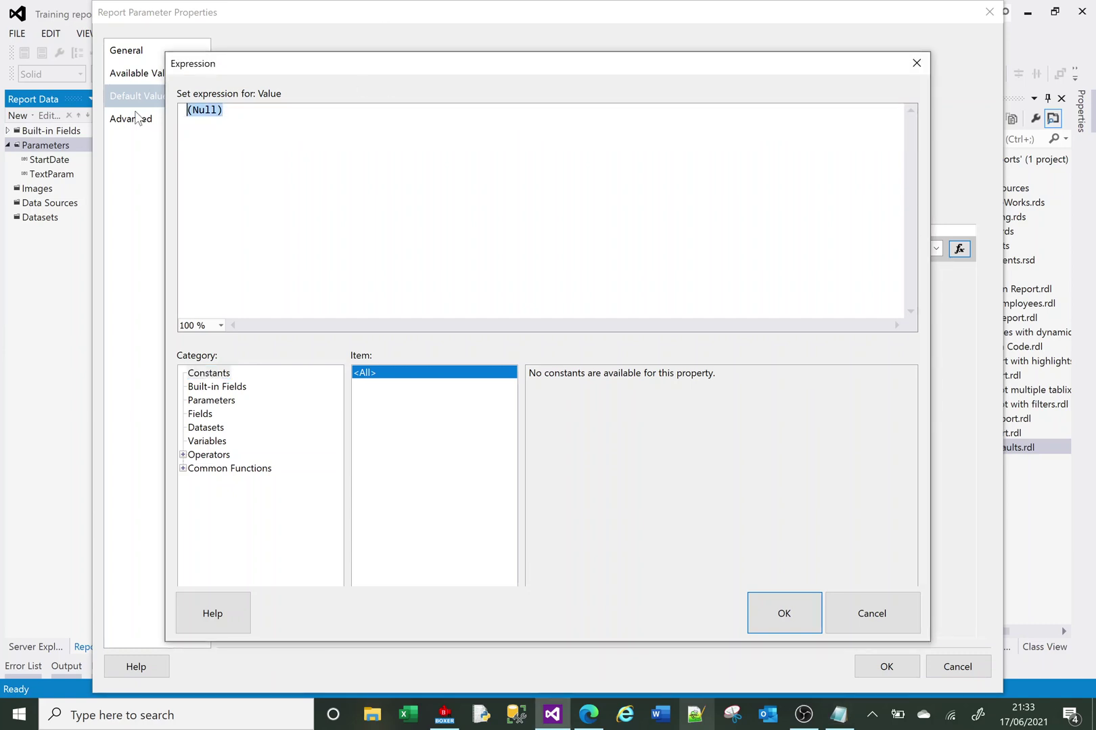
pyautogui.press('Delete')
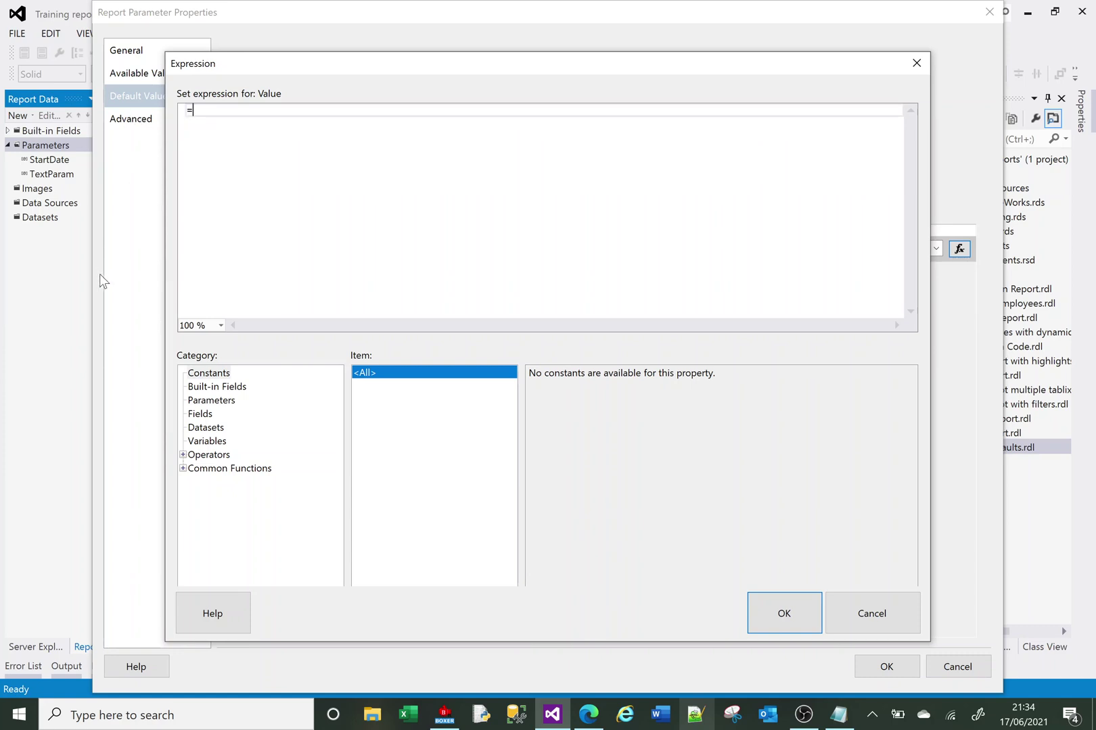
# Insert the DateAdd function from the Date & Time functions with DateInterval.DayOfYear as its interval.
pyautogui.click(183, 468)
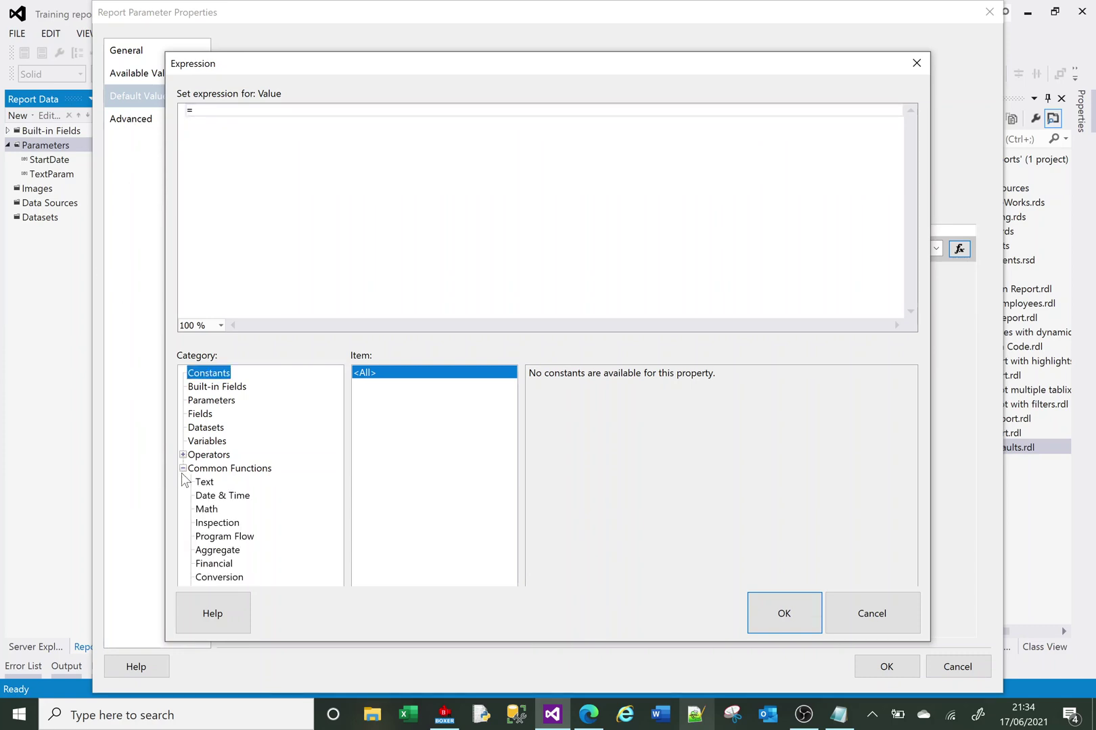
pyautogui.click(220, 498)
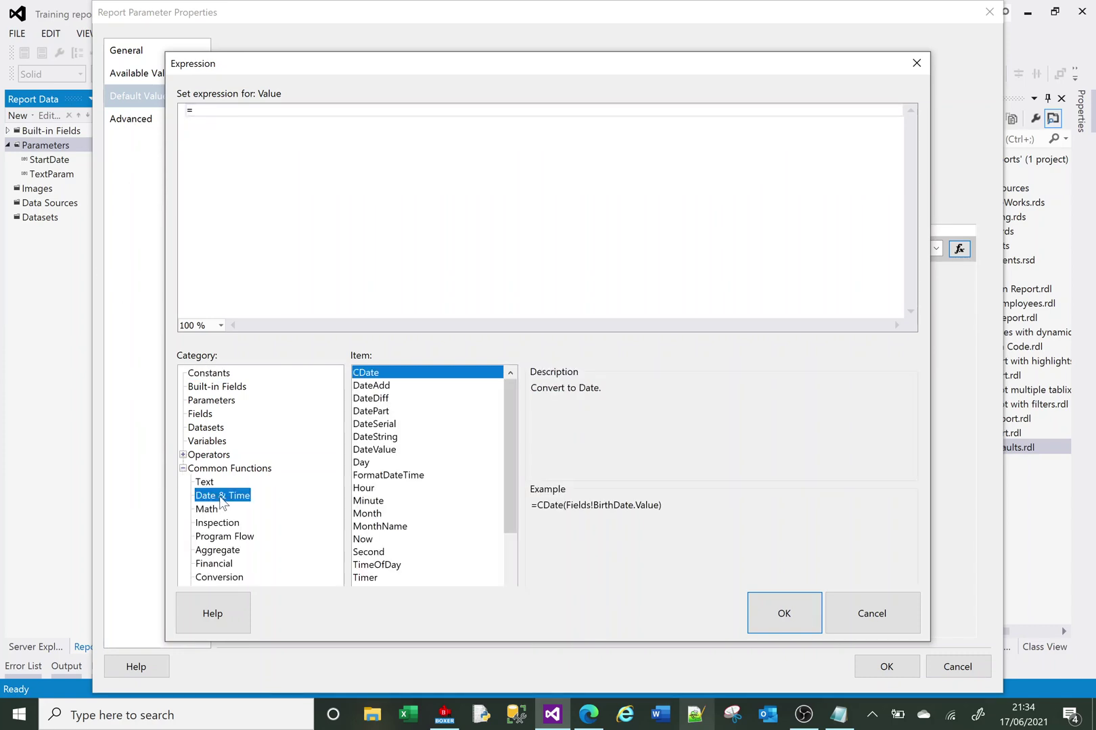
pyautogui.doubleClick(381, 384)
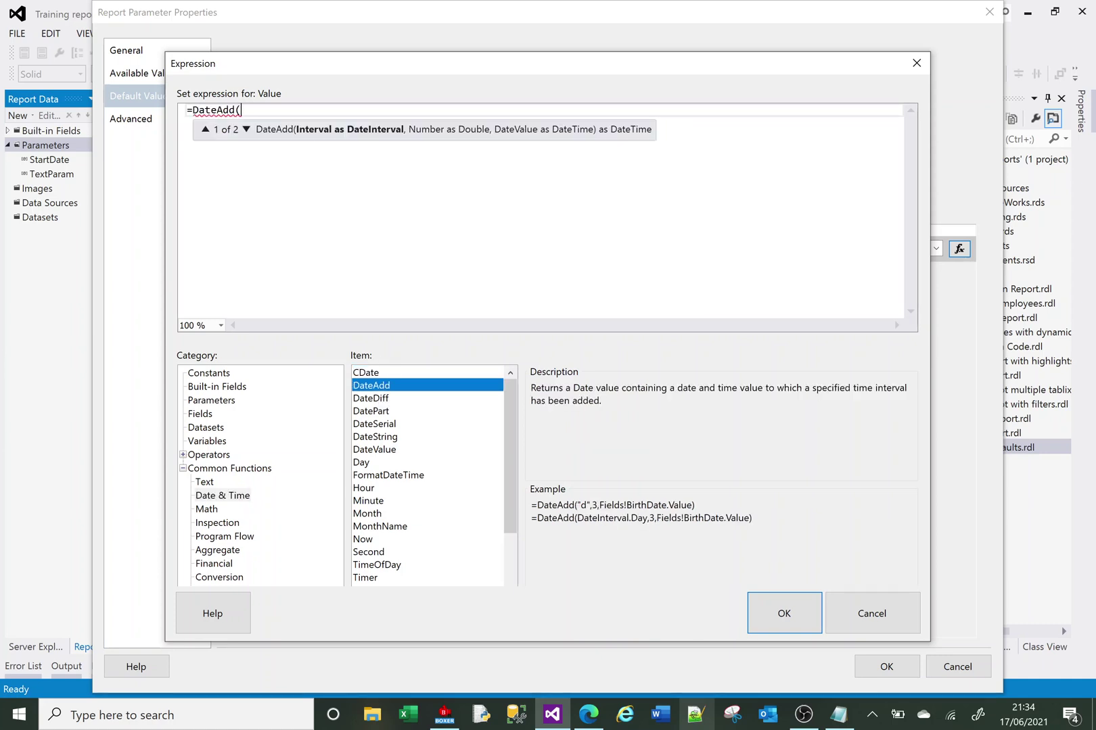
pyautogui.write('DateInterval.Day')
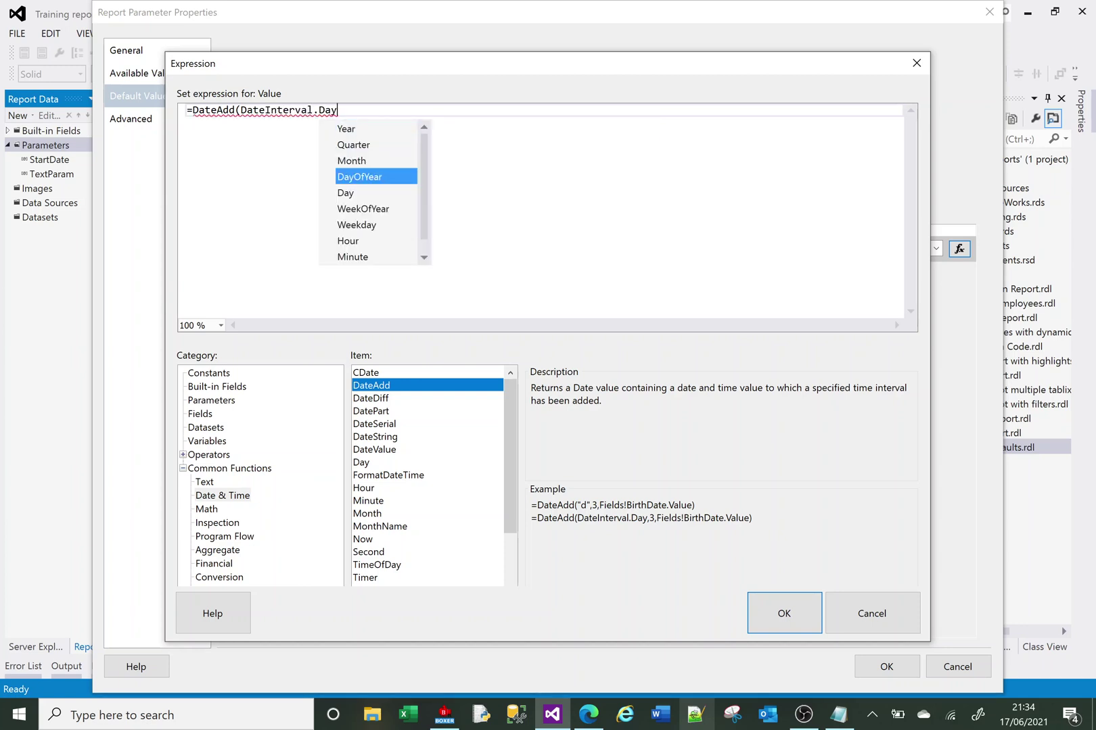
pyautogui.write('OfYear,')
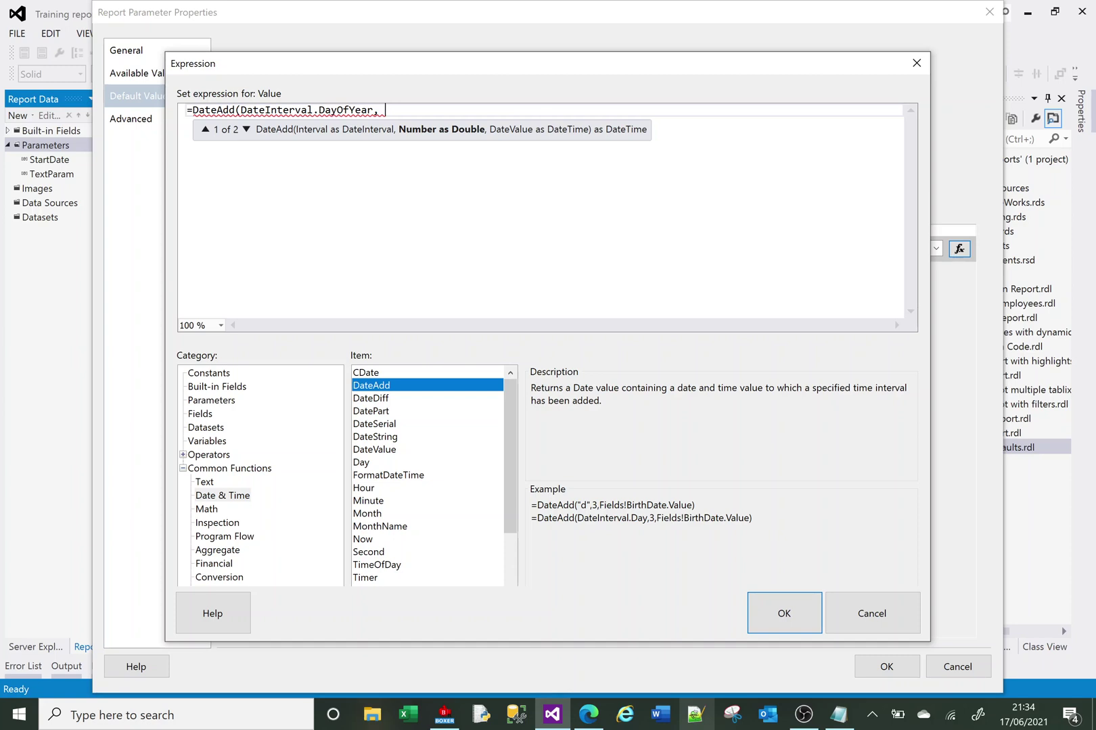
# Enter Day(Today) as the number argument of the DateAdd function.
pyautogui.write('Day')
pyautogui.write('(today)')
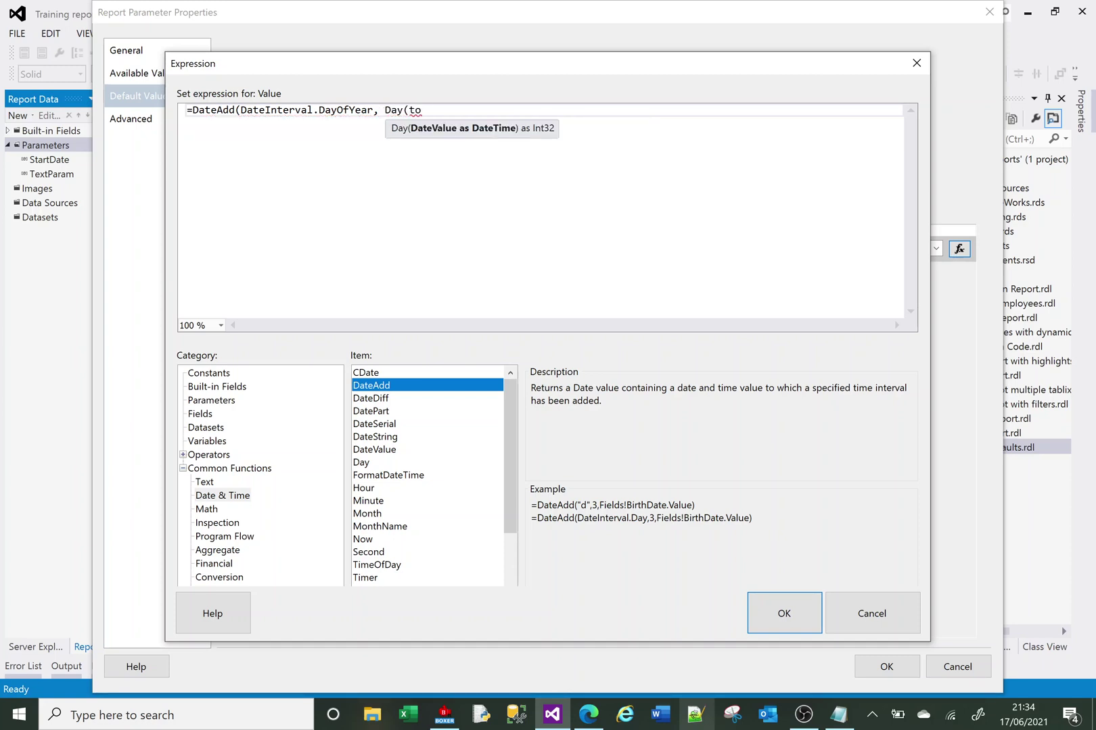
pyautogui.press('BackSpace')
pyautogui.press('BackSpace')
pyautogui.press('BackSpace')
pyautogui.press('BackSpace')
pyautogui.press('BackSpace')
pyautogui.press('BackSpace')
pyautogui.write('Today)')
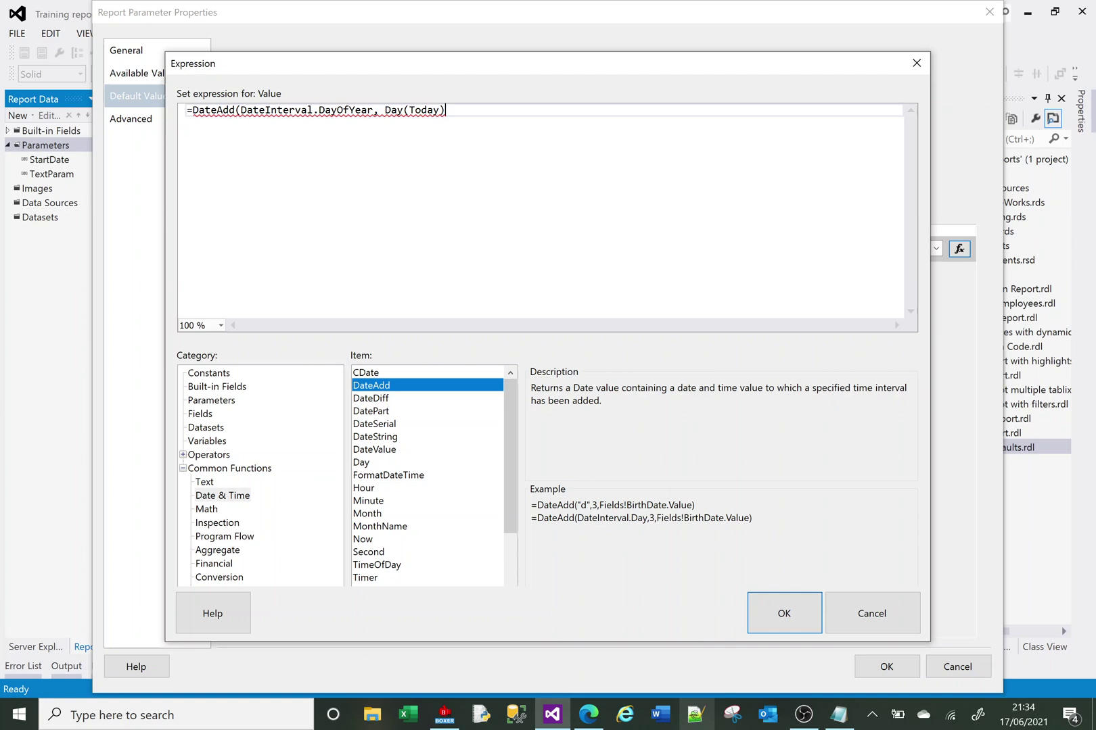
# Change the DateAdd interval to DateInterval.Day and make the number argument negative, as -Day(Today).
pyautogui.press('BackSpace')
pyautogui.press('BackSpace')
pyautogui.press('BackSpace')
pyautogui.press('BackSpace')
pyautogui.press('BackSpace')
pyautogui.press('BackSpace')
pyautogui.write('-')
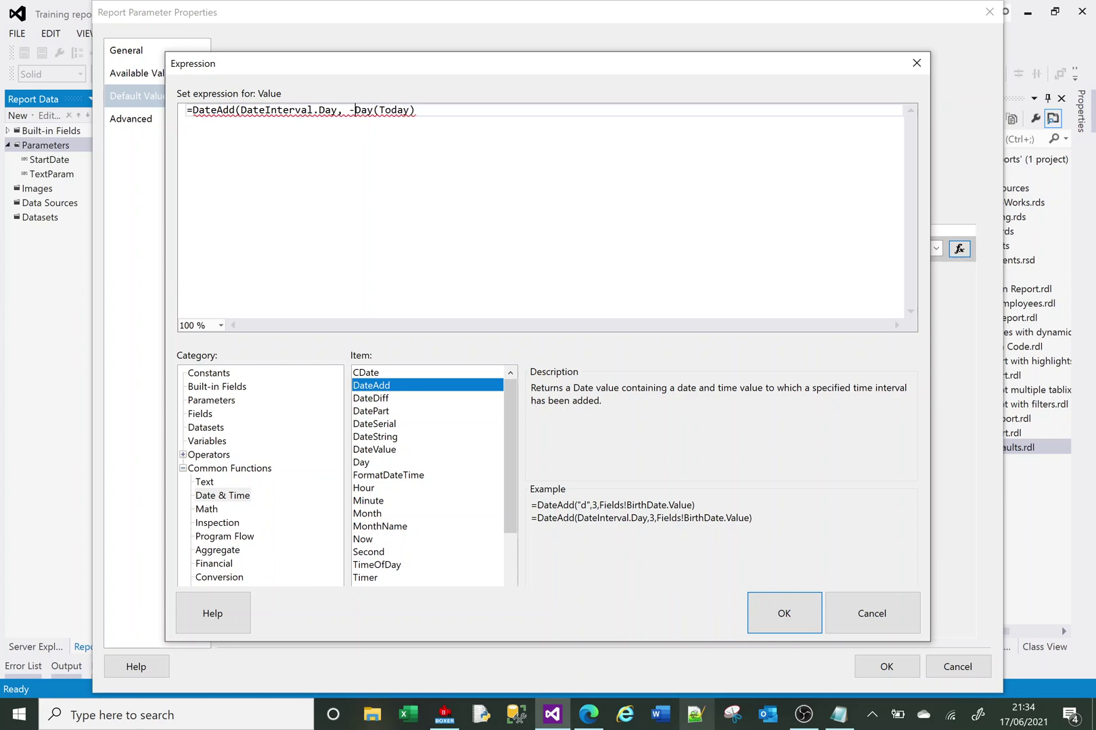
# Complete EndDate's default expression with Today as the date value, and preview the report.
pyautogui.write(', Today)')
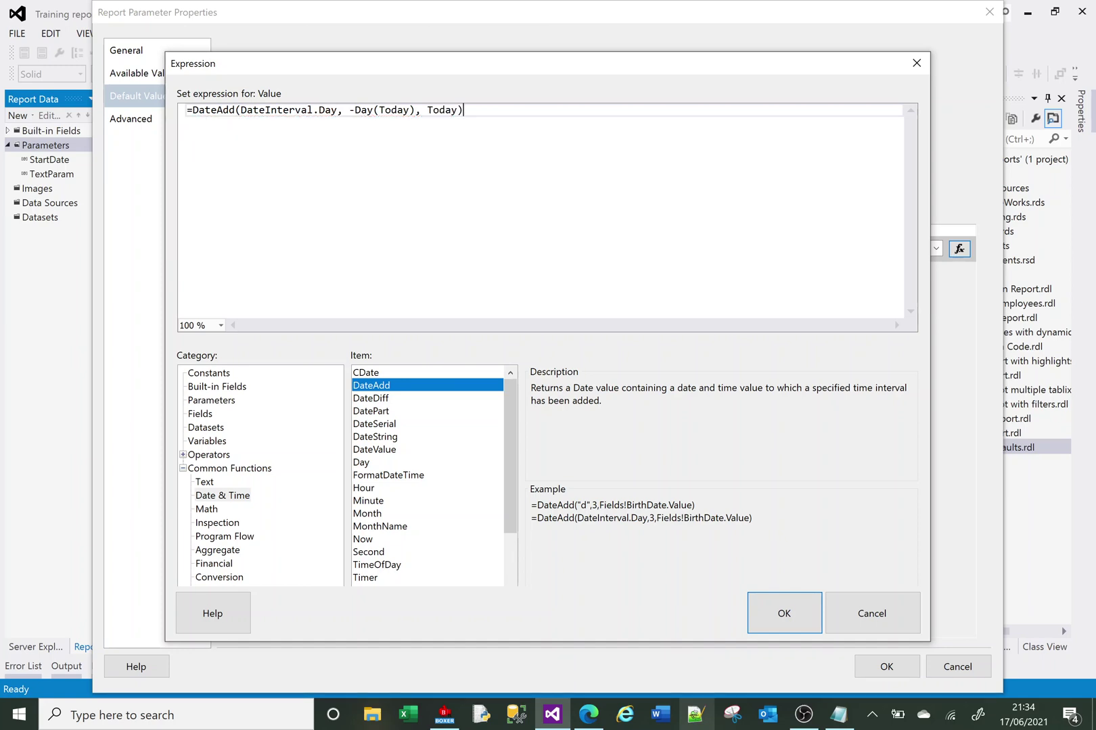
pyautogui.click(783, 614)
pyautogui.click(887, 667)
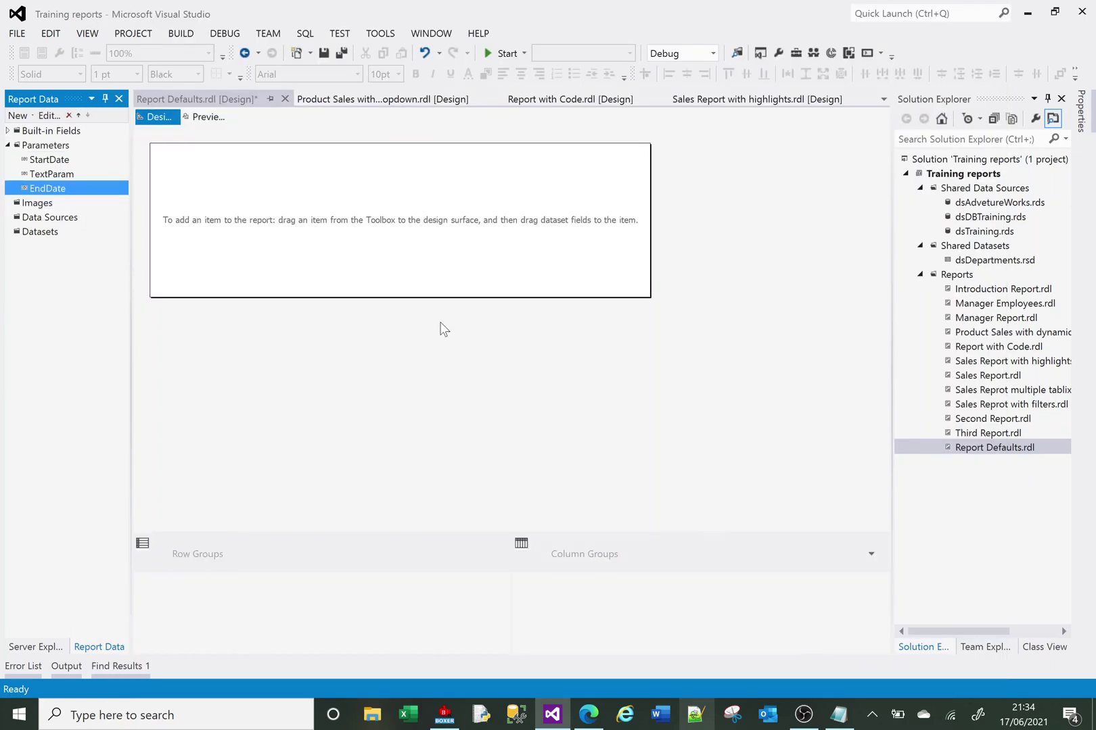
pyautogui.click(204, 119)
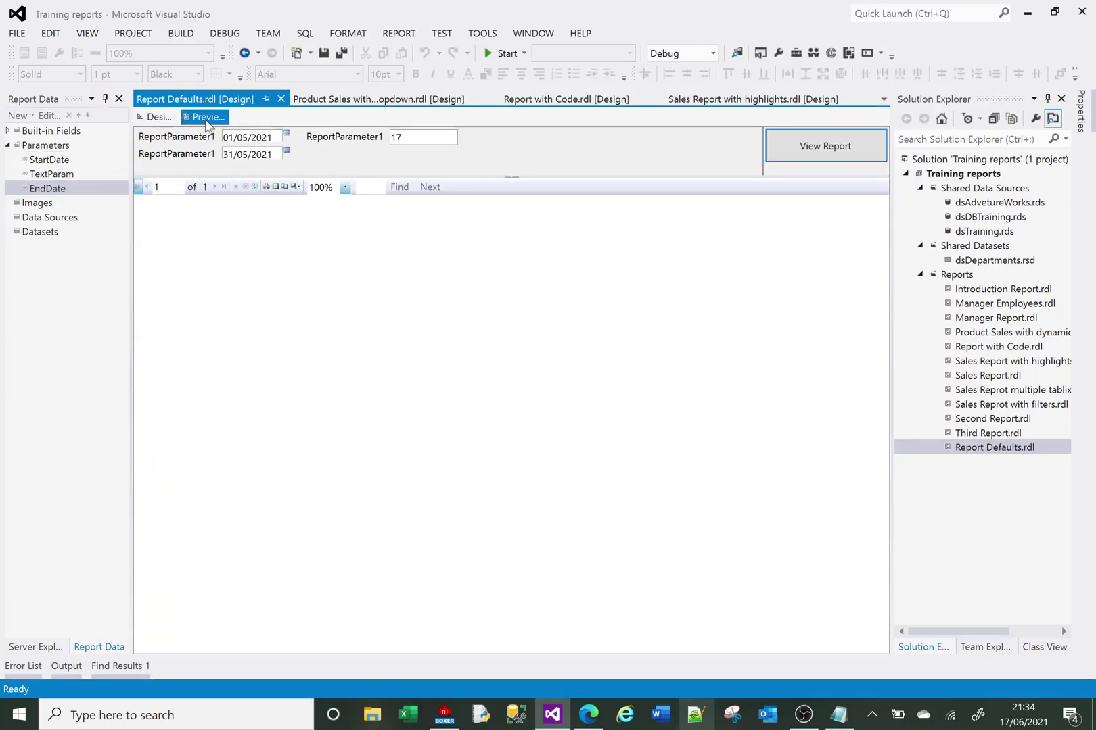
# Open EndDate's default value expression and look up the DateAdd function's description and example among the Date & Time functions.
pyautogui.click(157, 117)
pyautogui.click(45, 193)
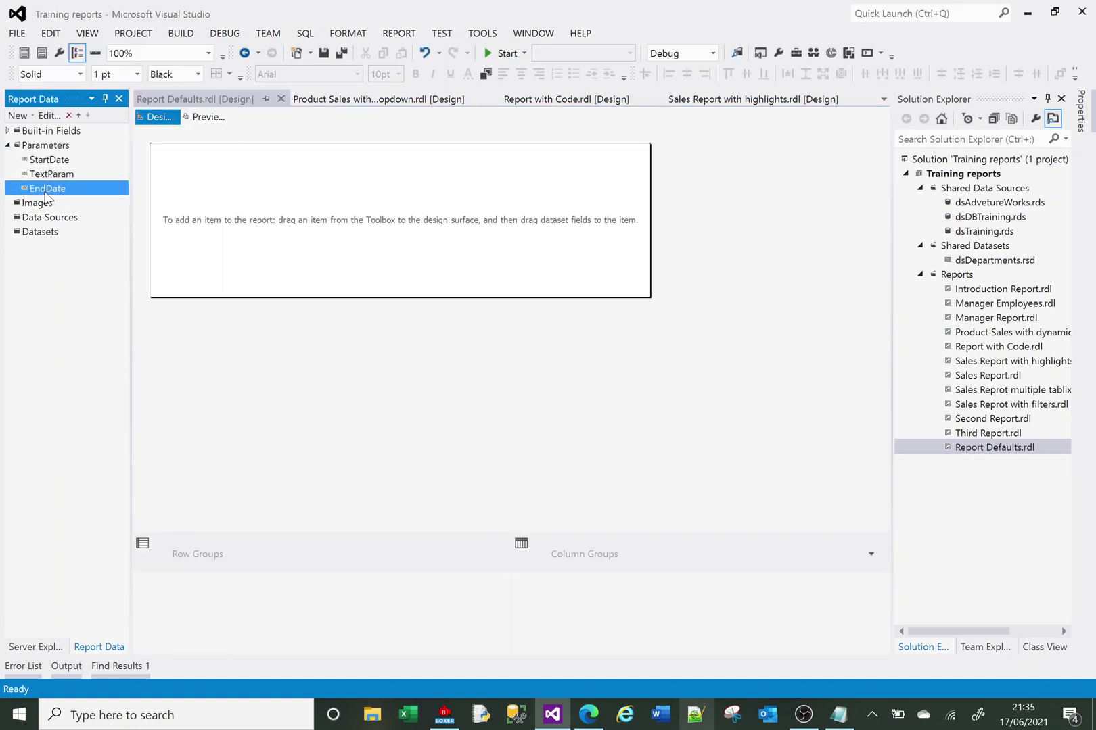
pyautogui.doubleClick(46, 193)
pyautogui.click(141, 96)
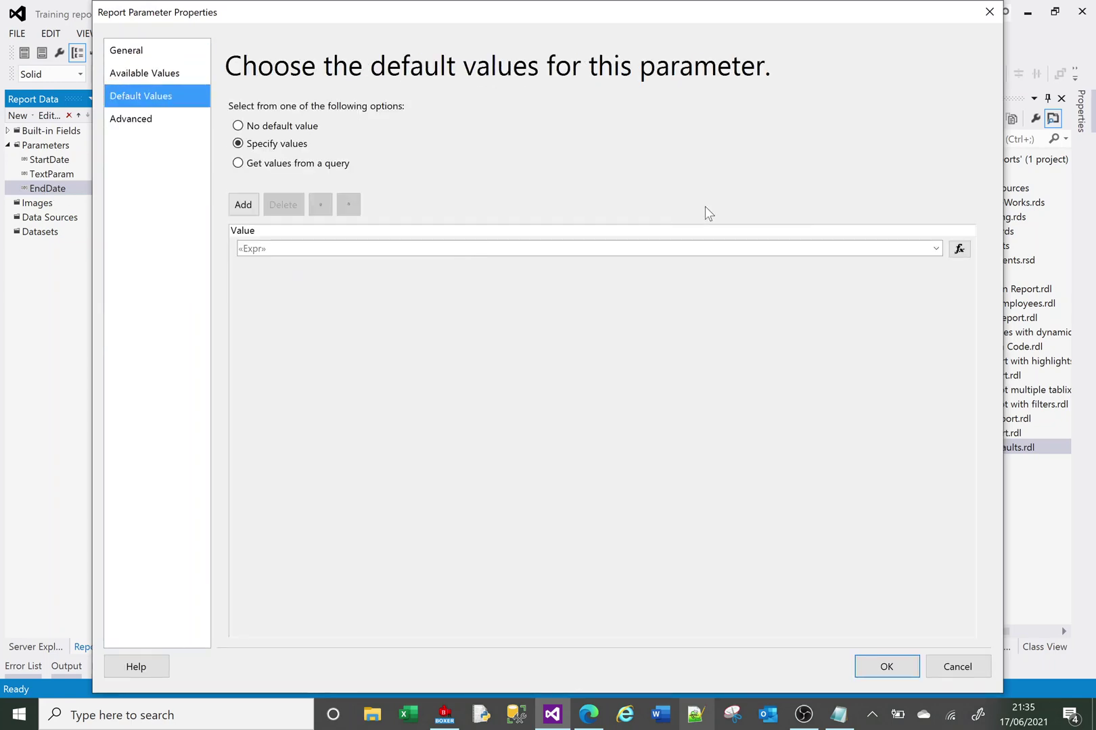
pyautogui.click(959, 249)
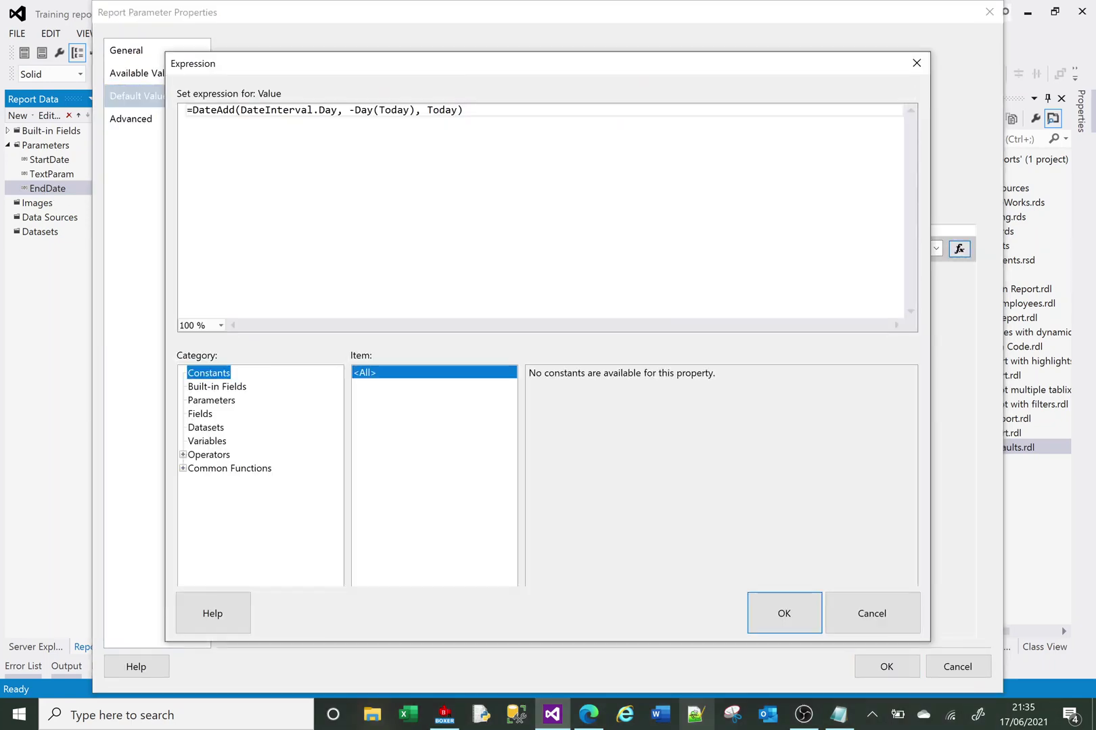
pyautogui.click(183, 469)
pyautogui.click(207, 497)
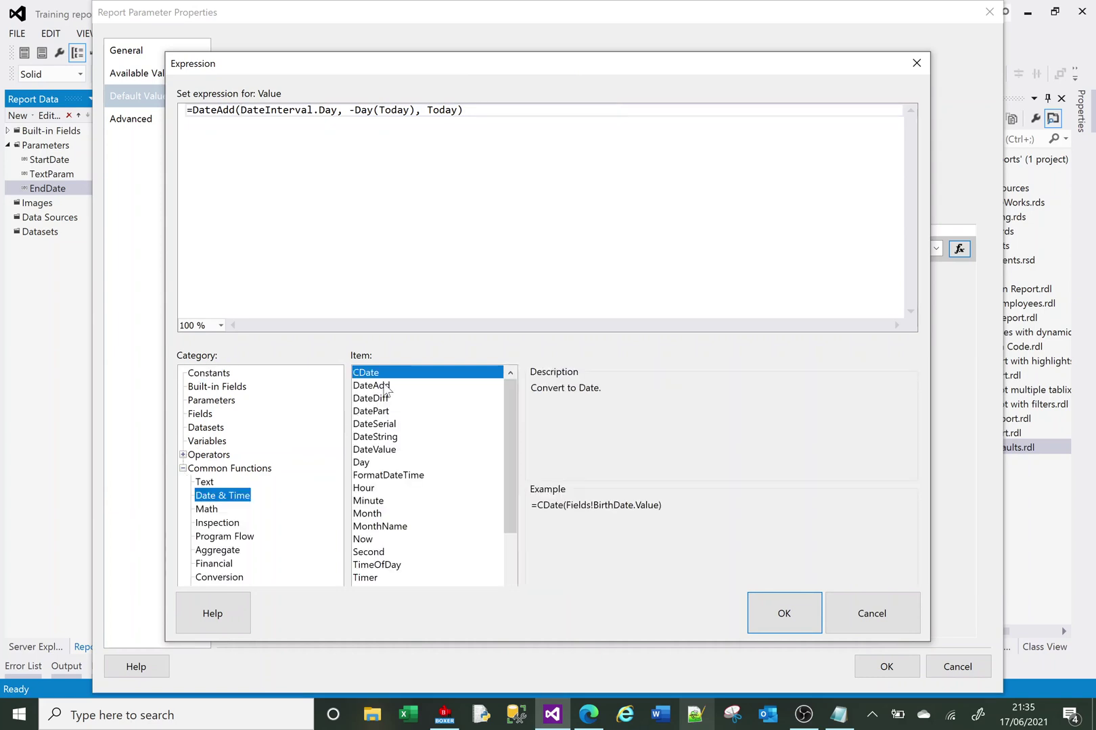
pyautogui.click(384, 387)
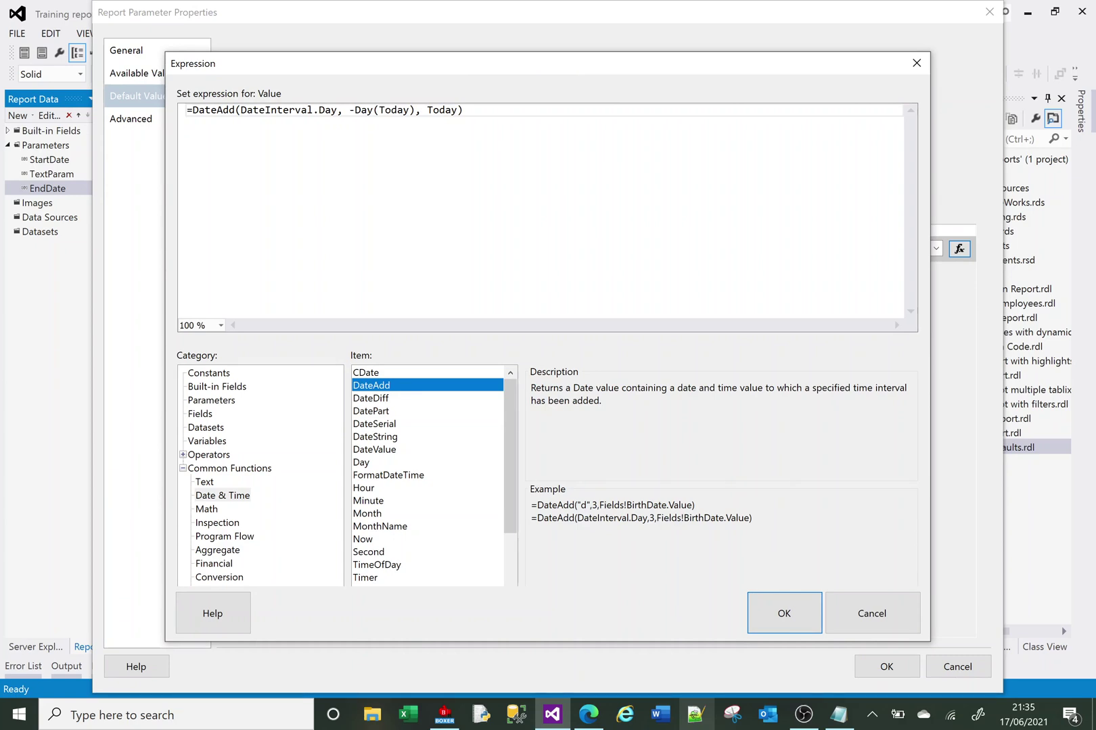
# Examine the arguments of EndDate's DateAdd expression, especially Day(Today), keep the expression as it is and preview the report.
pyautogui.tripleClick(433, 111)
pyautogui.click(433, 110)
pyautogui.click(355, 110)
pyautogui.moveTo(356, 110); pyautogui.dragTo(414, 110)
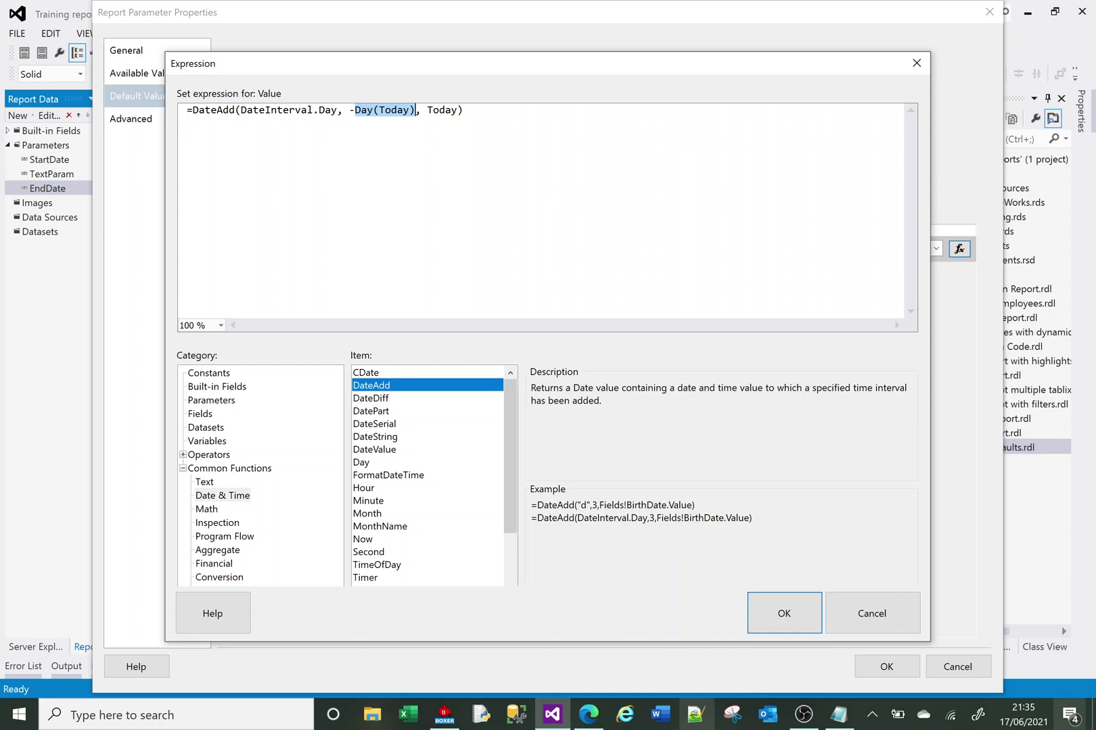
pyautogui.moveTo(1023, 723)
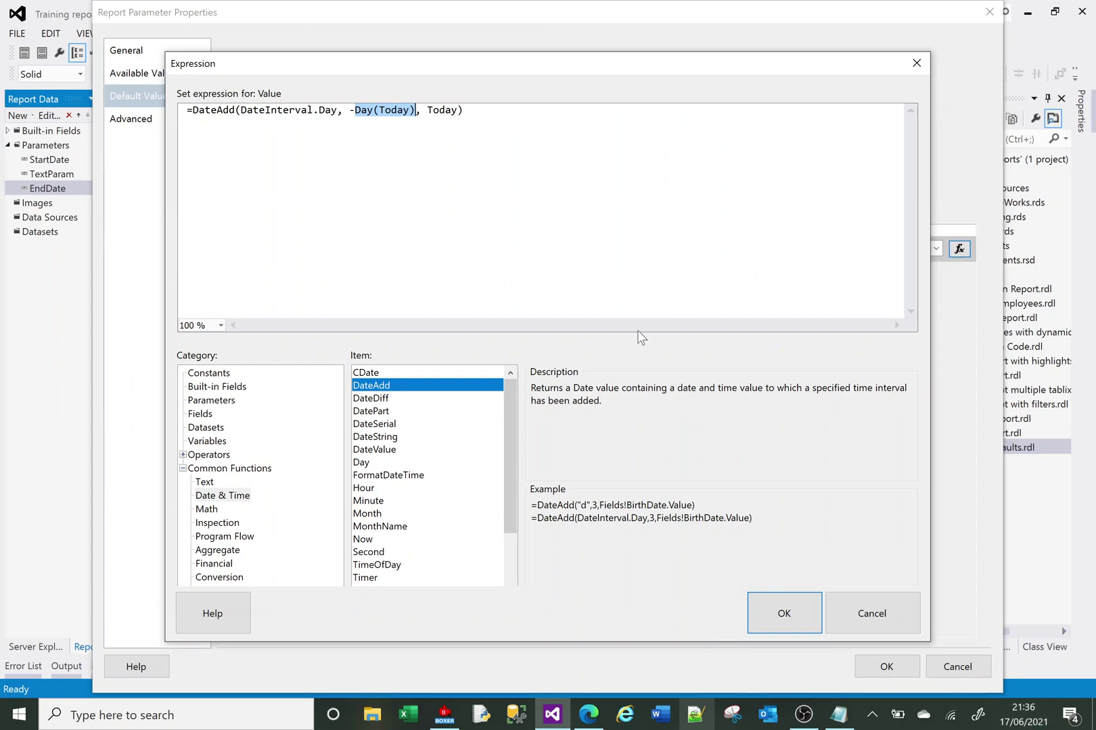
pyautogui.click(302, 109)
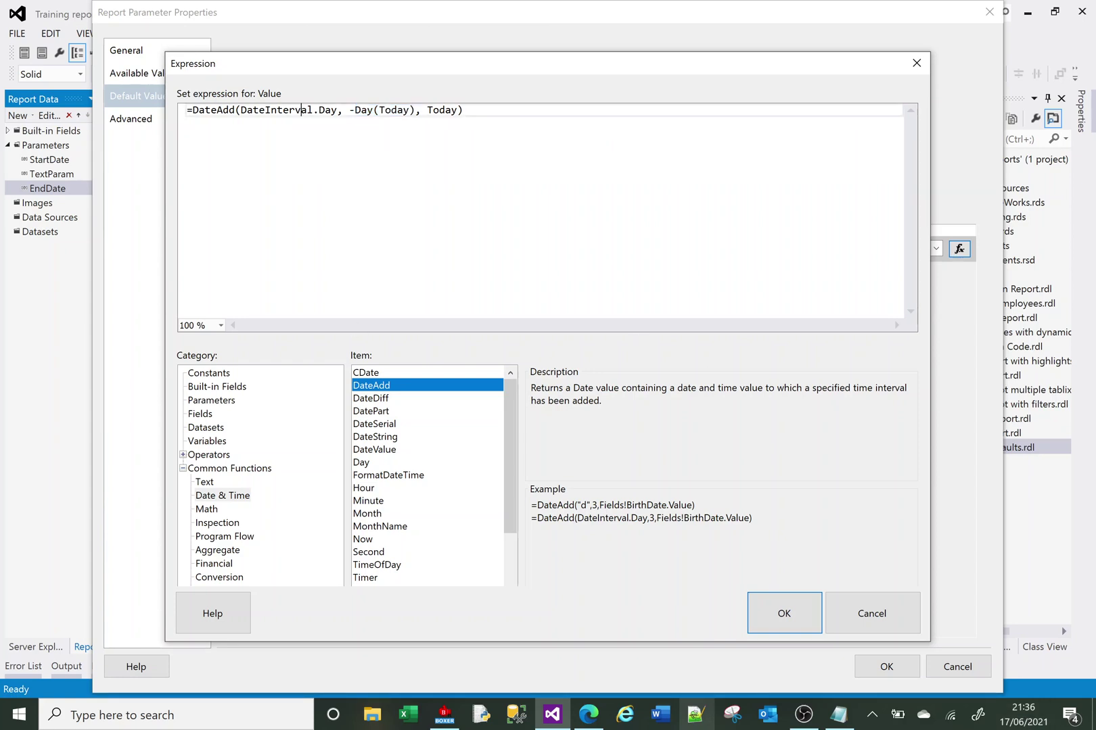
pyautogui.click(782, 608)
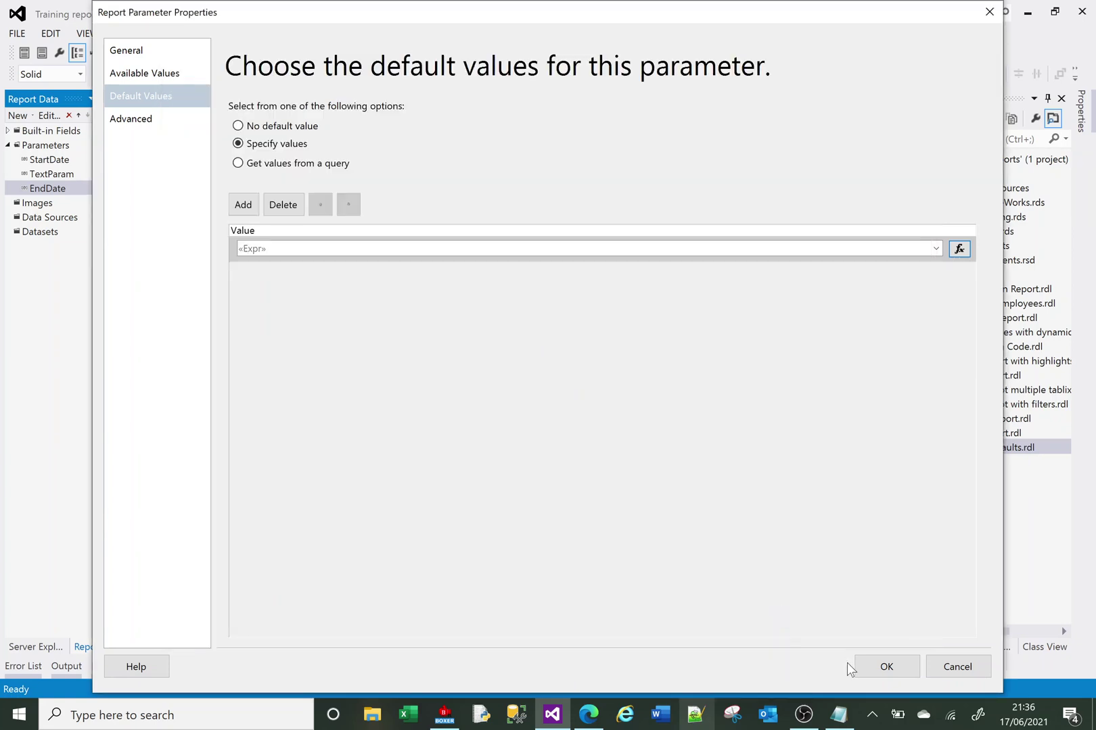
pyautogui.click(886, 666)
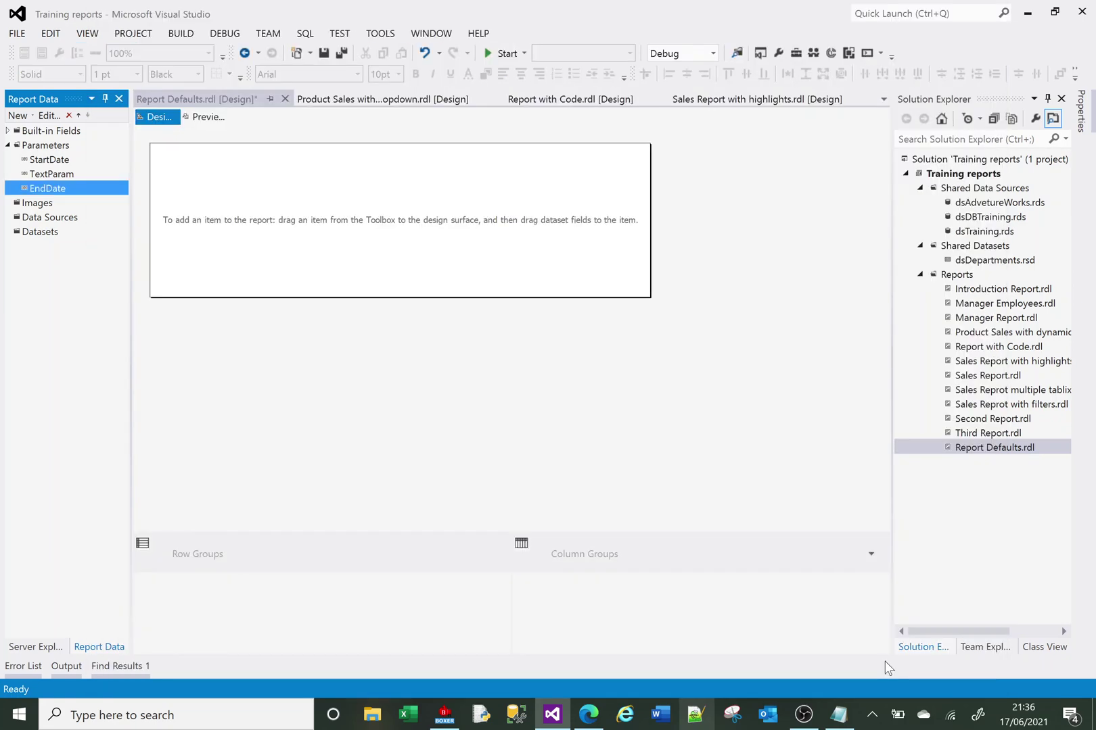
pyautogui.click(207, 118)
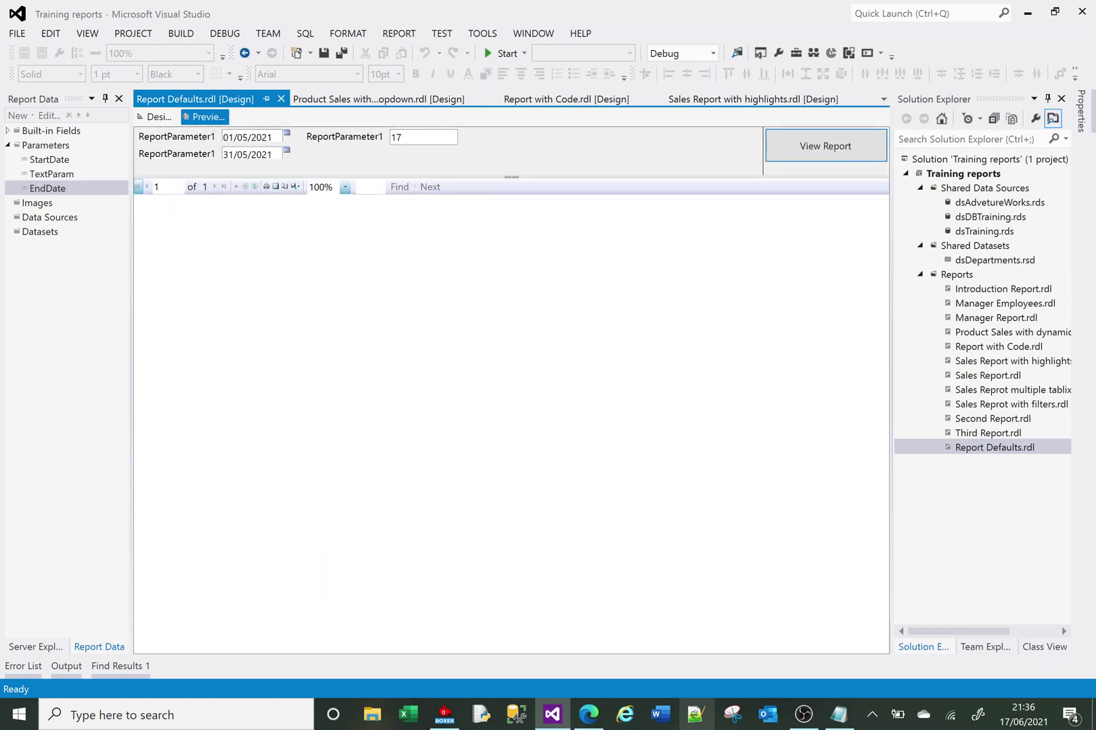
# Replace StartDate's default with =DateAdd(DateInterval.DayOfYear, -Datepart(DateInterval.DayOfYear, DateAdd(DateInterval.Month, -1, Today)) + 1, DateAdd(DateInterval.Month, -3, Today)) and preview the report.
pyautogui.hotkey('alt', 'Tab')
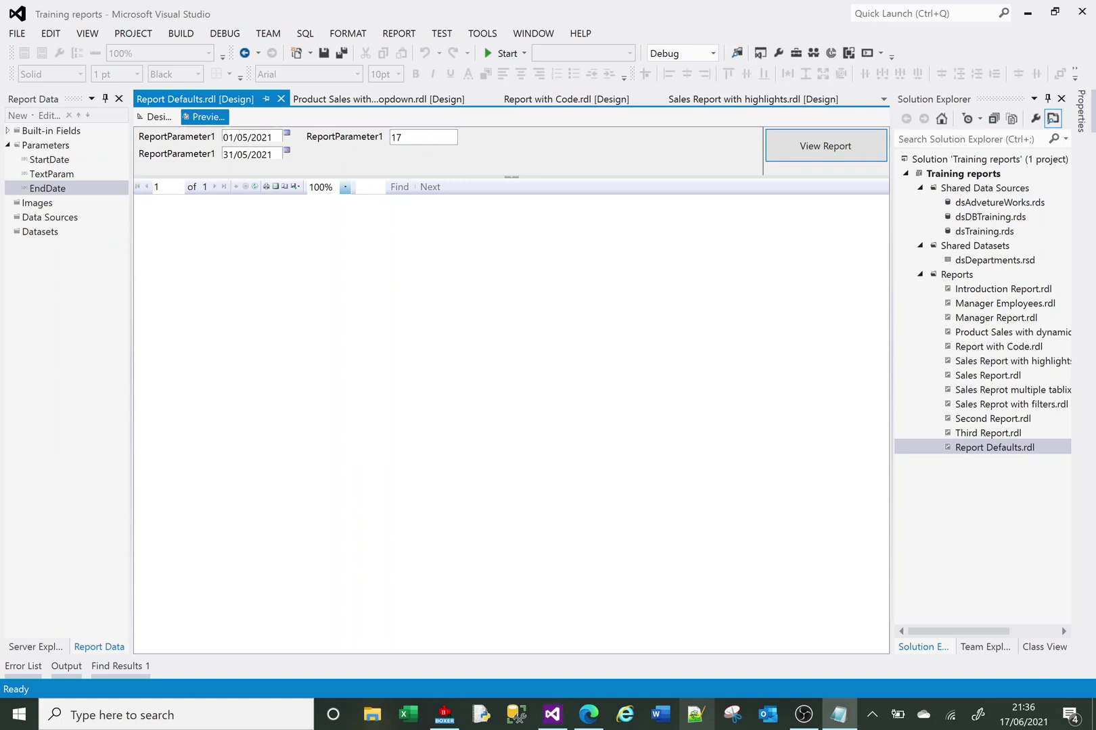
pyautogui.click(167, 115)
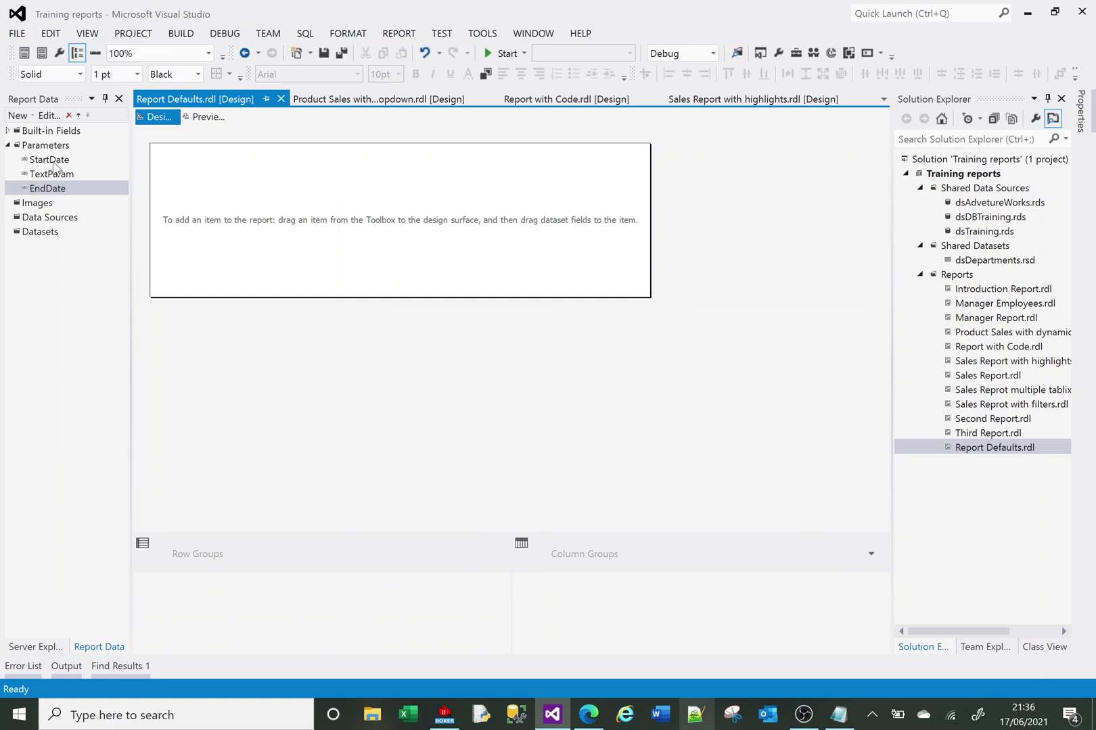
pyautogui.doubleClick(53, 161)
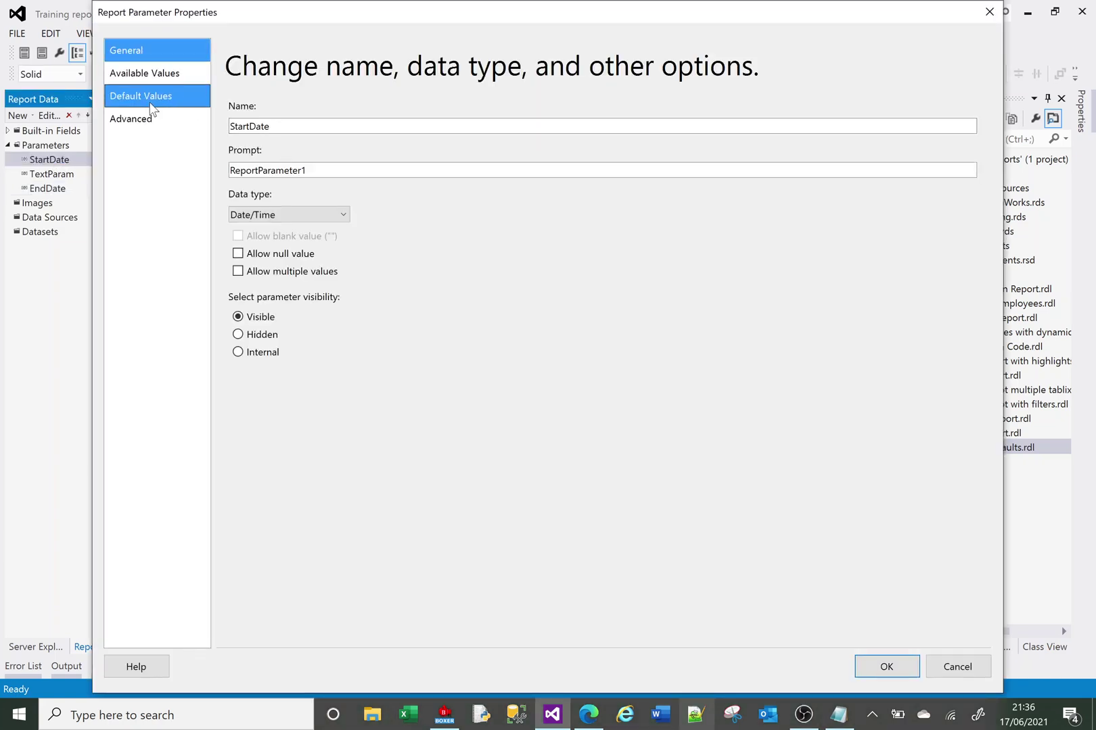
pyautogui.click(152, 107)
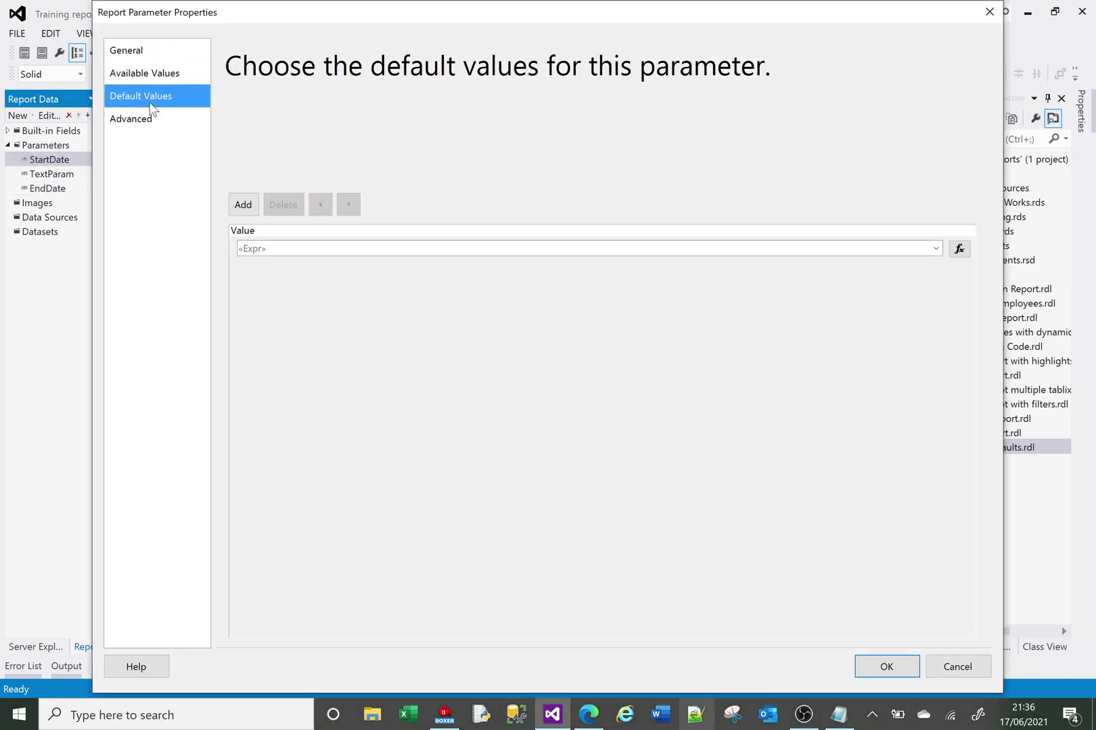
pyautogui.click(960, 249)
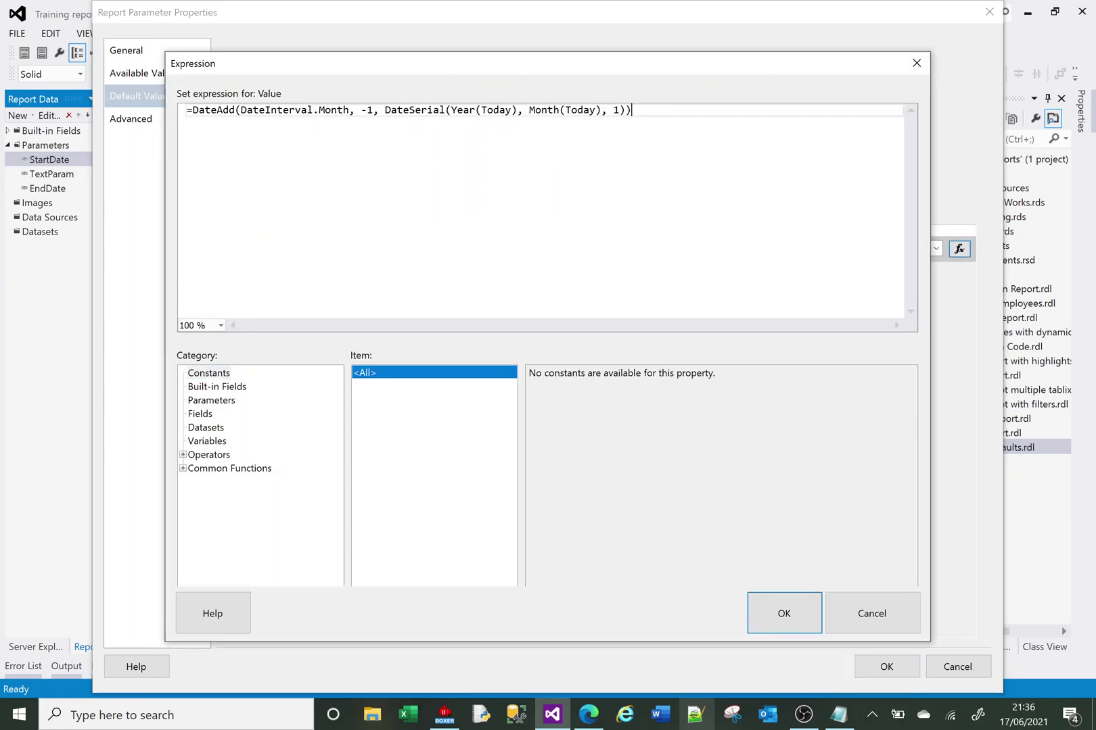
pyautogui.hotkey('ctrl', 'a')
pyautogui.hotkey('ctrl', 'v')
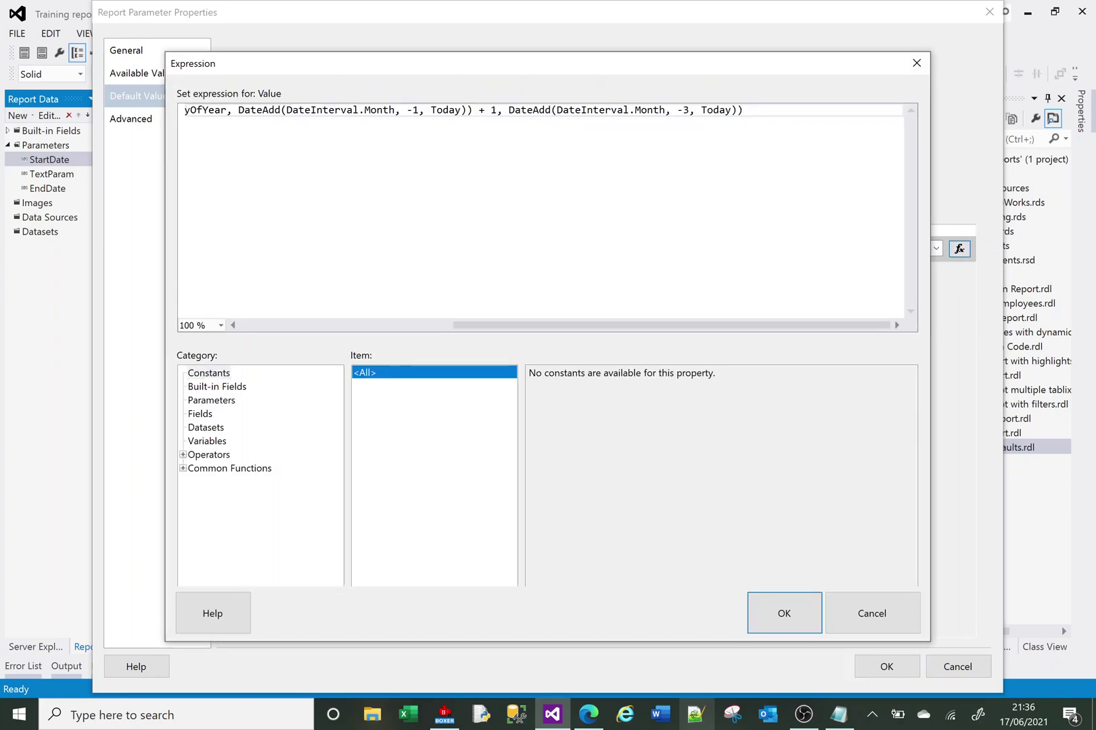
pyautogui.click(261, 326)
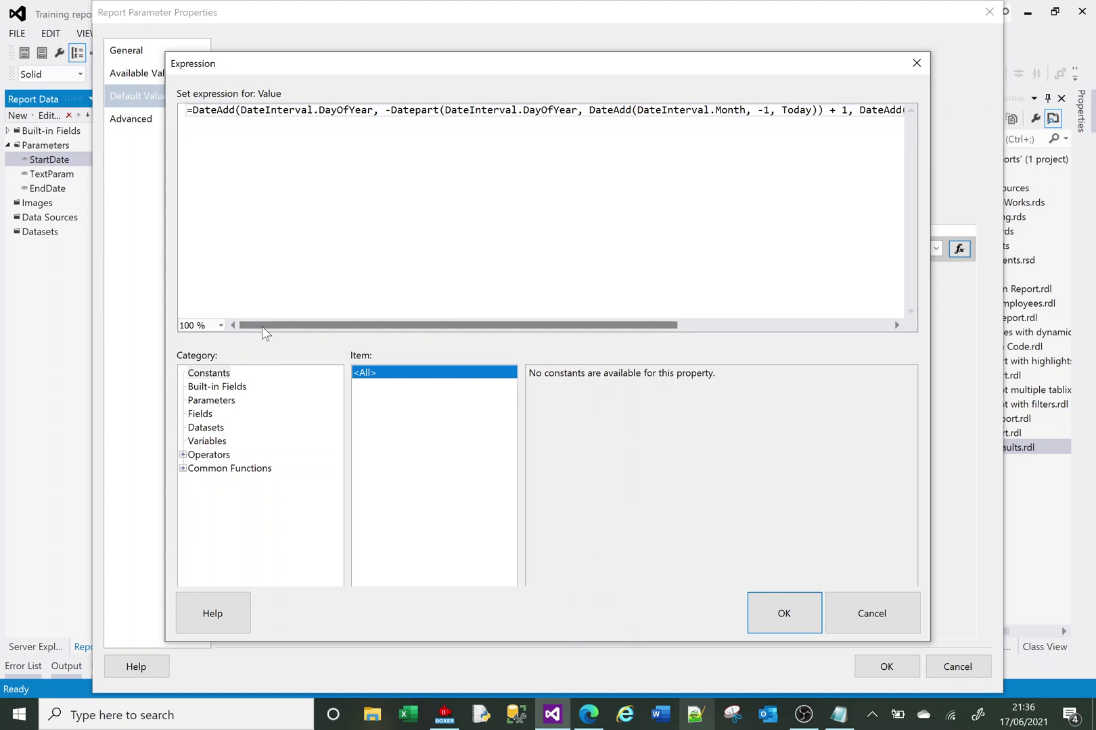
pyautogui.click(783, 613)
pyautogui.click(887, 667)
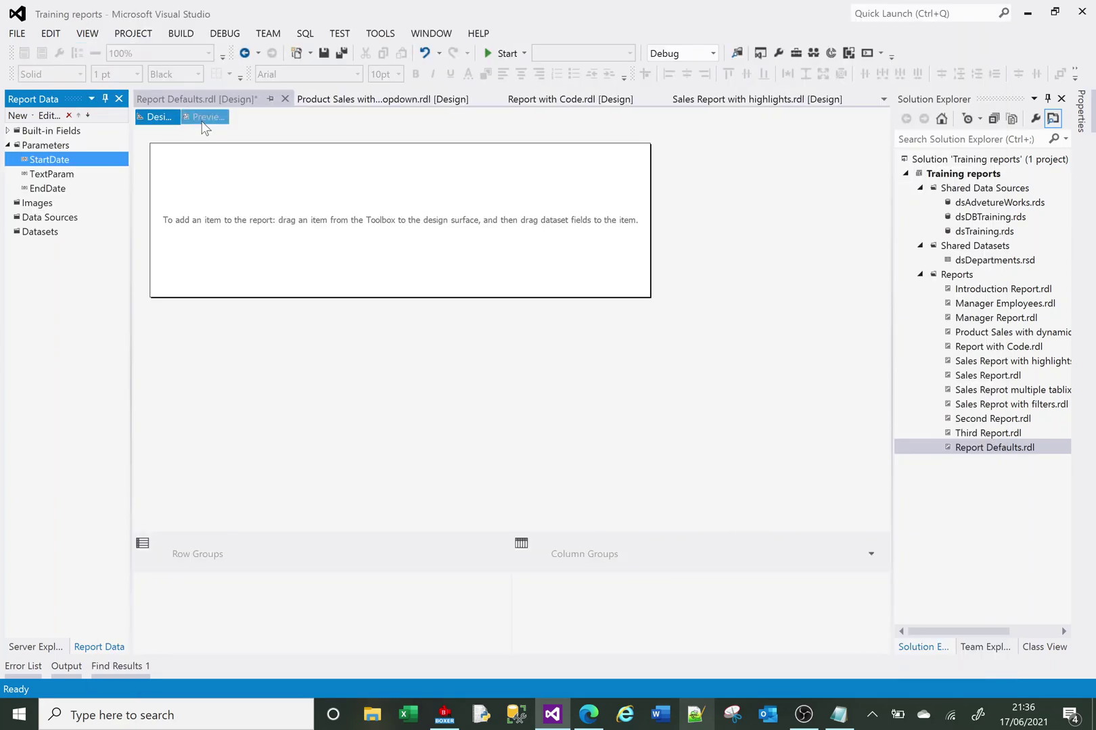
pyautogui.click(204, 120)
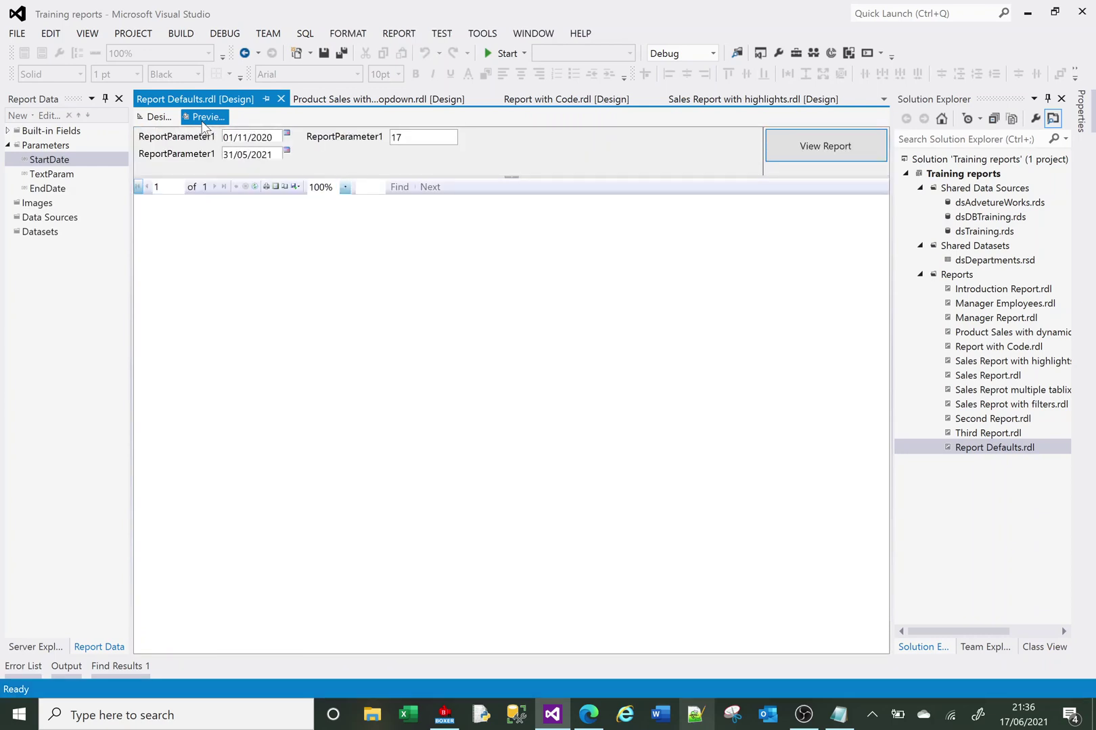
# Reopen StartDate's default value expression in design view, widen the expression editor to read the whole formula, and keep it unchanged.
pyautogui.click(154, 110)
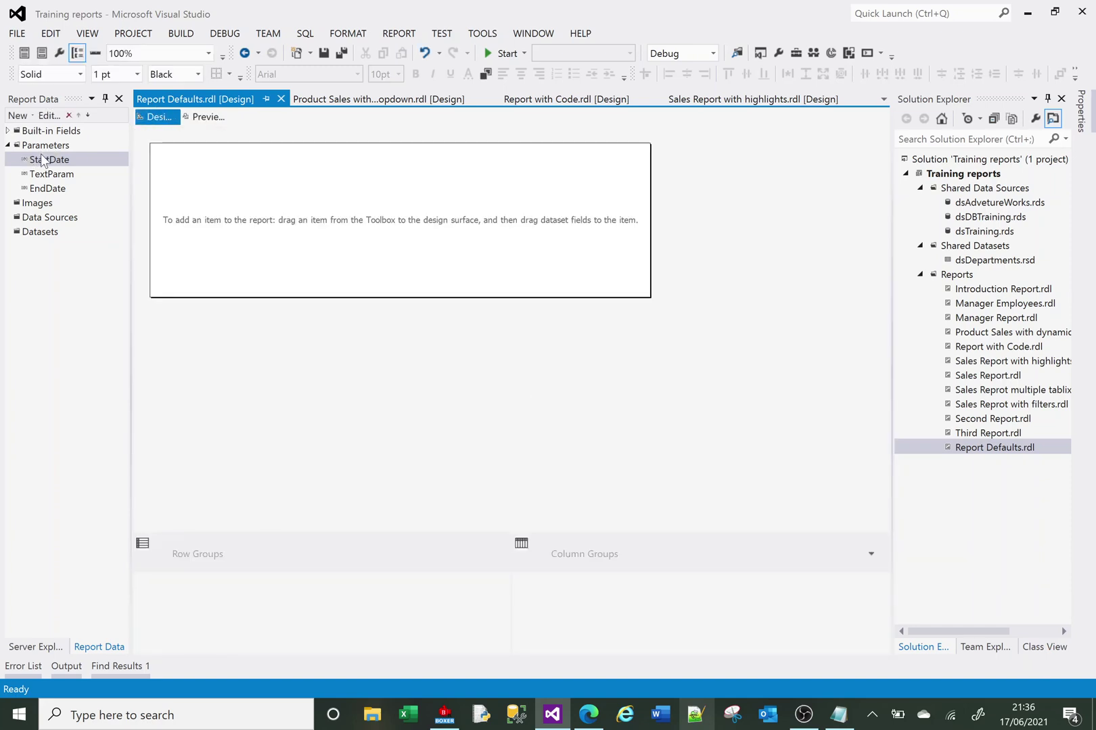
pyautogui.doubleClick(44, 158)
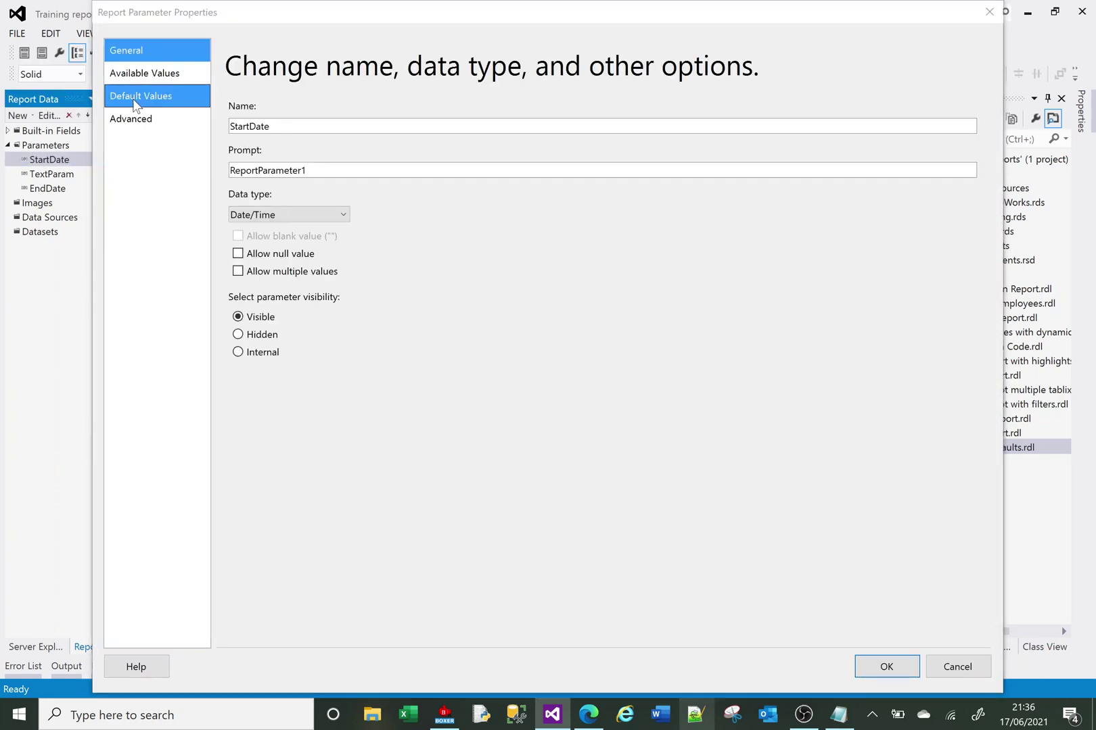
pyautogui.click(136, 98)
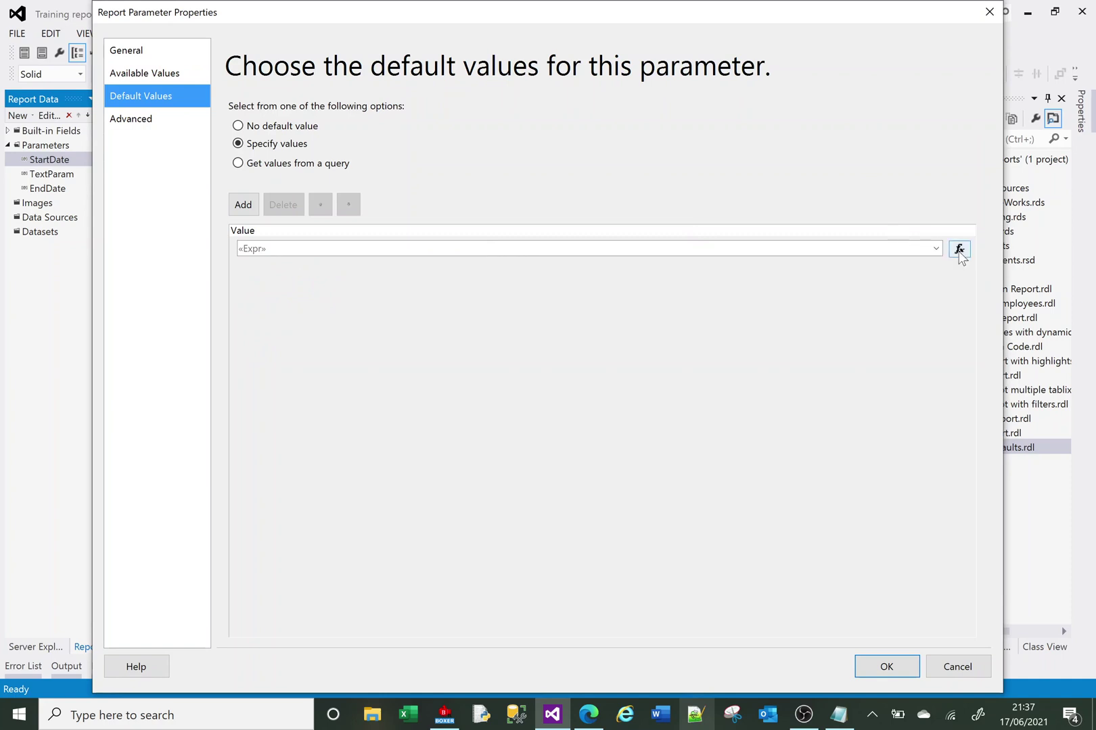
pyautogui.click(959, 249)
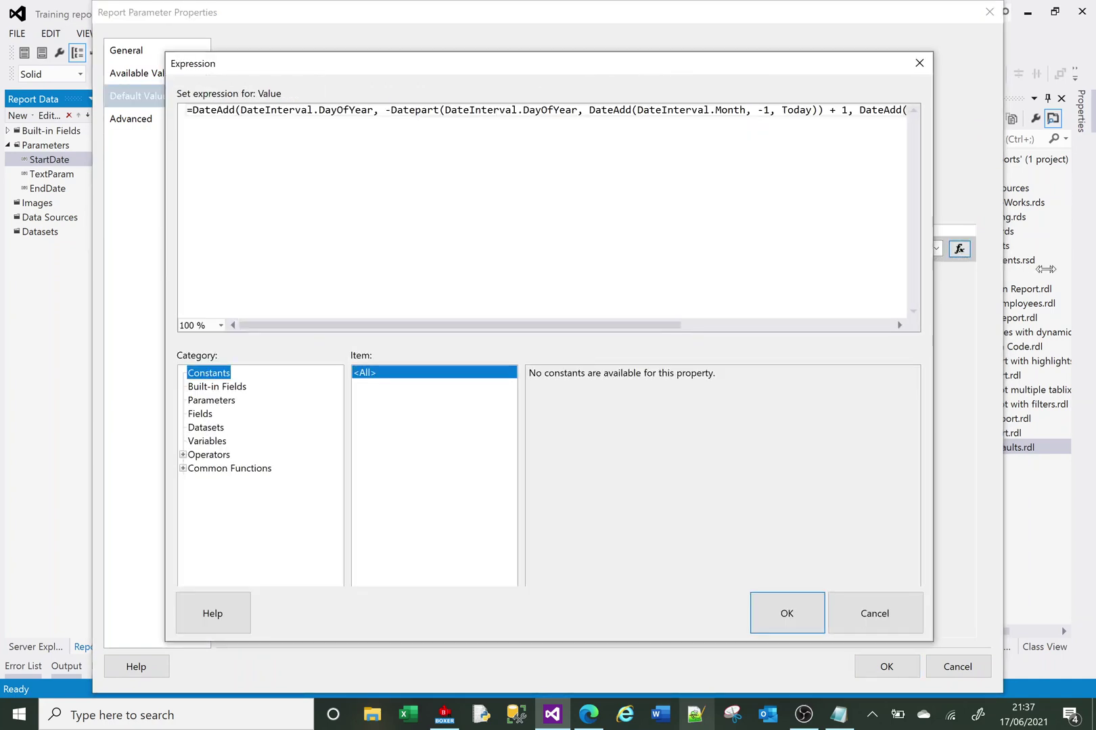
pyautogui.moveTo(1045, 268); pyautogui.dragTo(1095, 269)
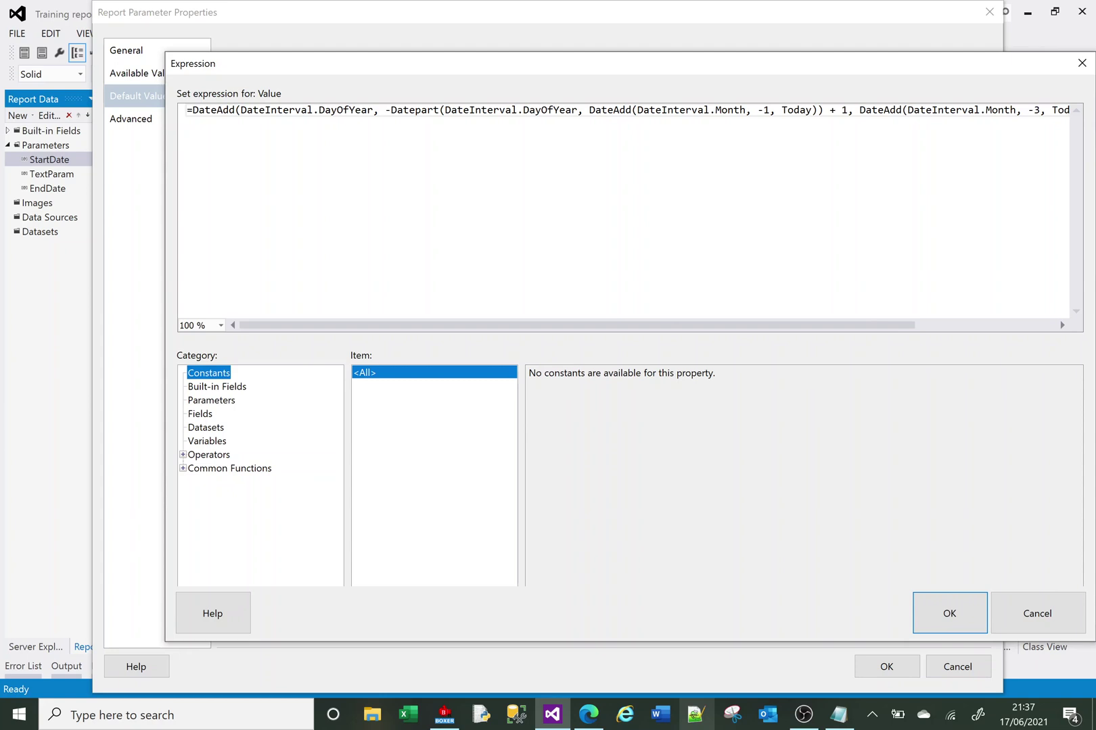
pyautogui.moveTo(450, 325); pyautogui.dragTo(294, 311)
pyautogui.click(959, 626)
pyautogui.click(886, 666)
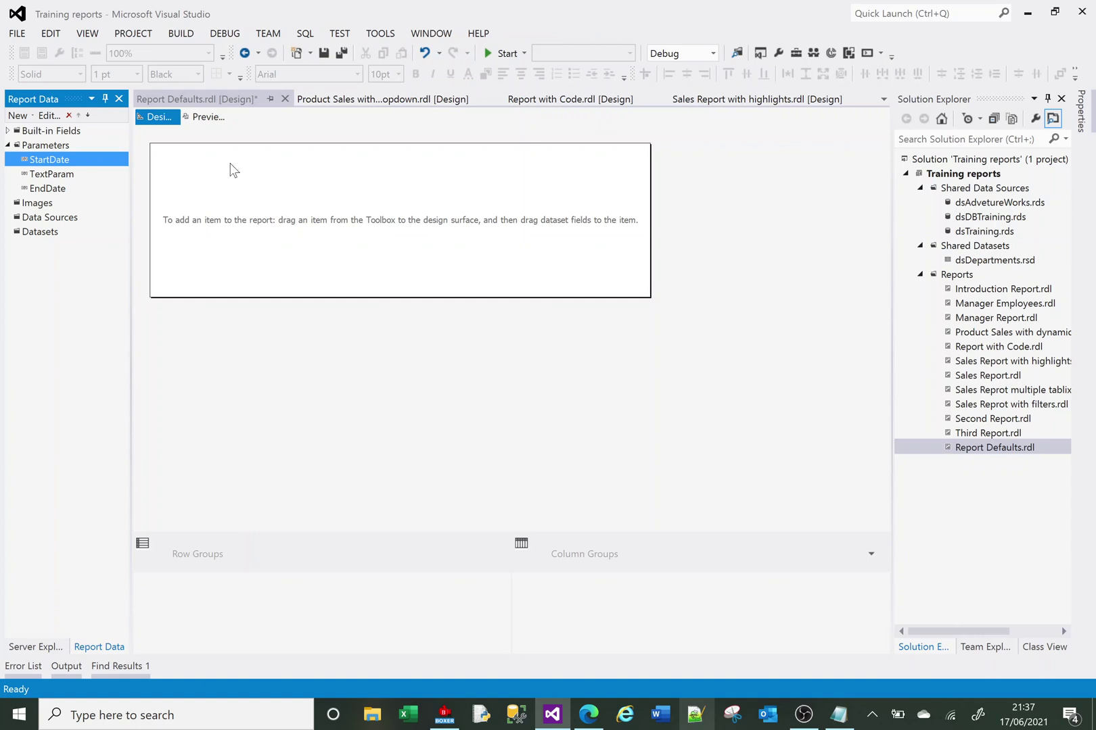
# Insert a text box in the upper-left area of the report body.
pyautogui.rightClick(204, 177)
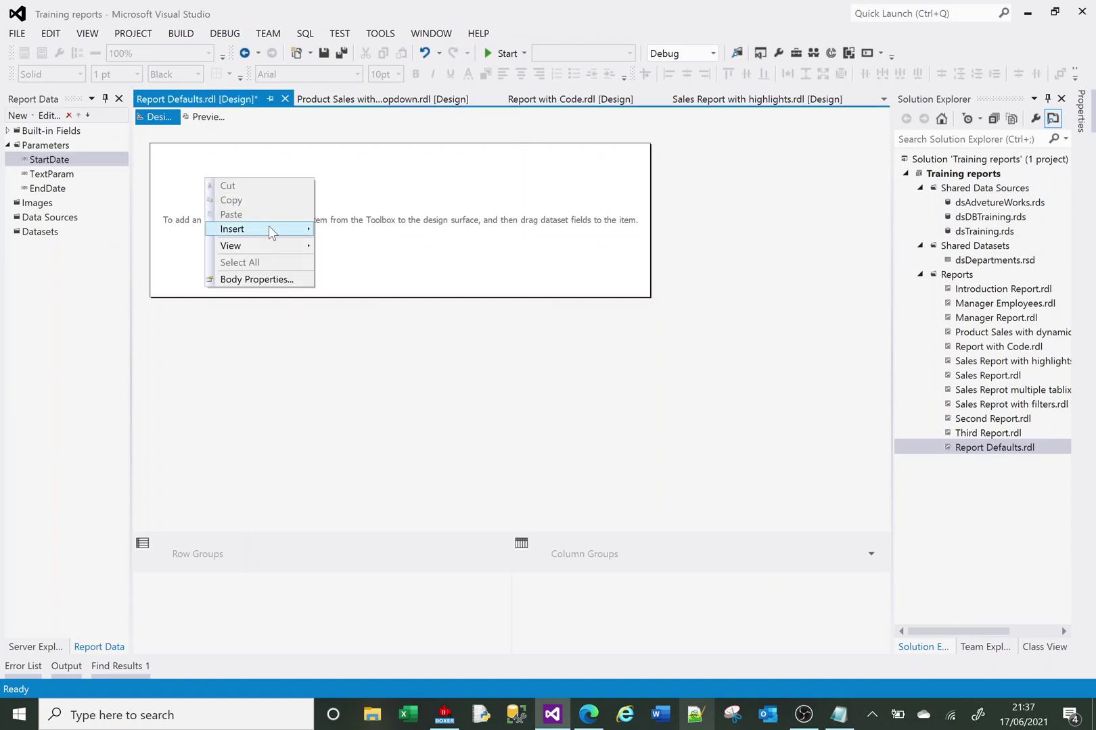
pyautogui.moveTo(269, 229)
pyautogui.click(333, 228)
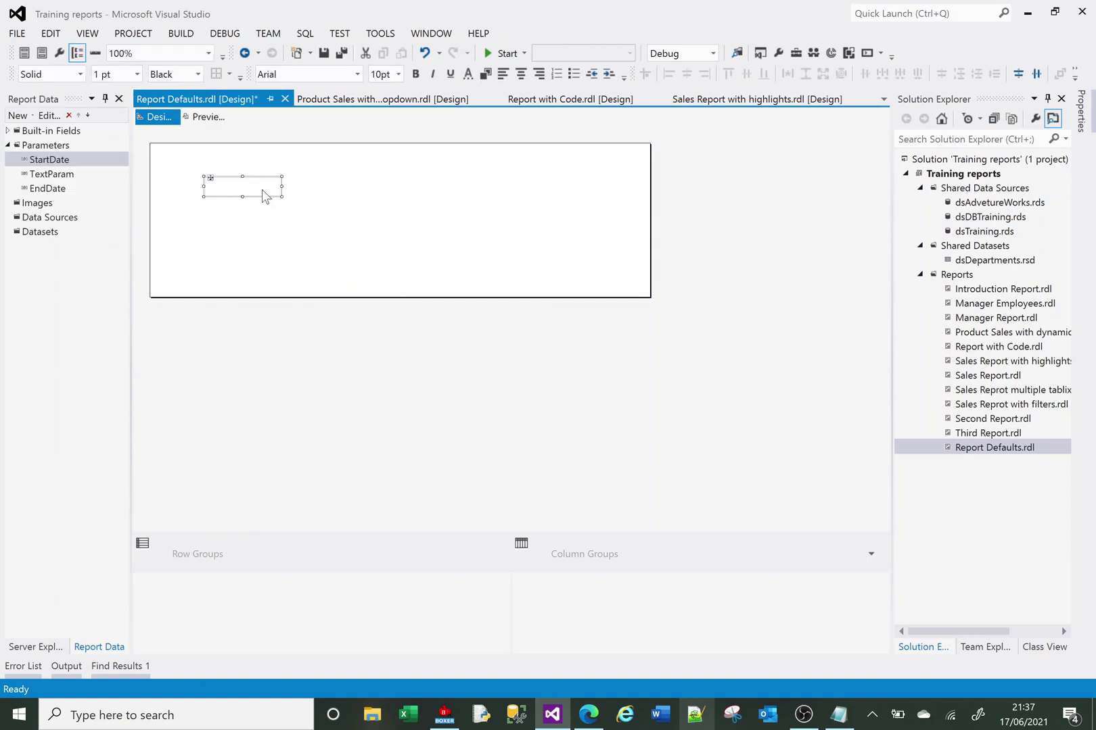
# Set the new text box's expression to ="today is; " + FormatDateTime(Today), using the FormatDateTime function from Date & Time.
pyautogui.rightClick(262, 190)
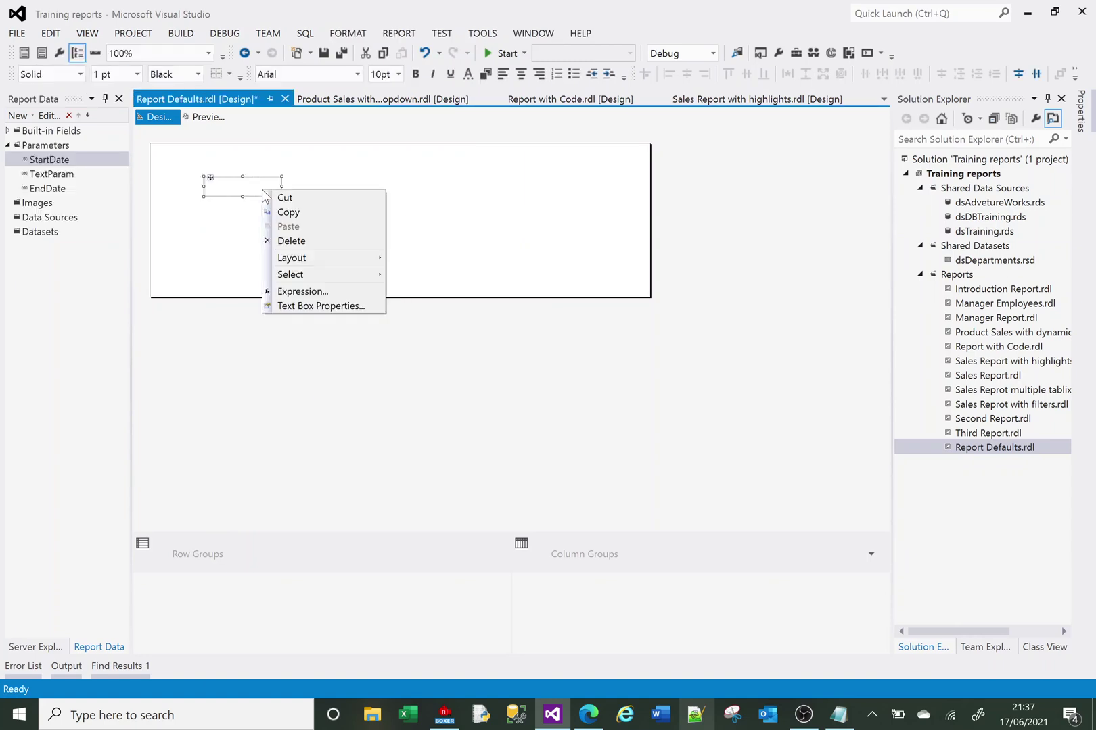
pyautogui.click(318, 291)
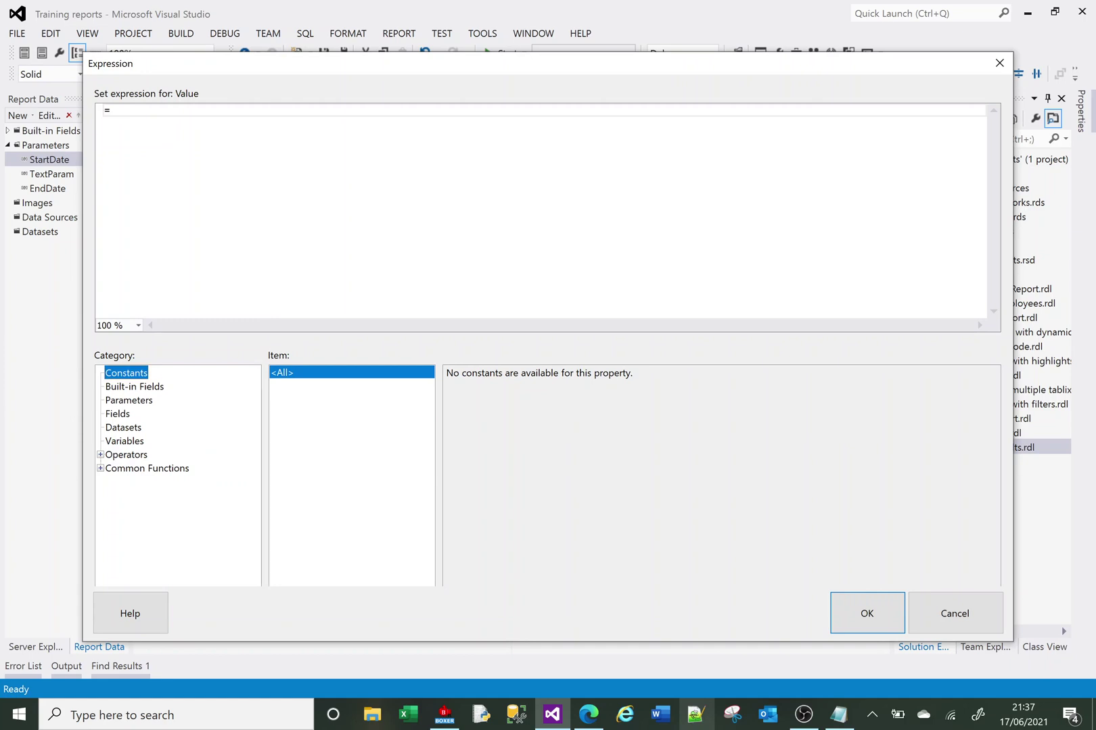
pyautogui.click(110, 110)
pyautogui.write('"today is ')
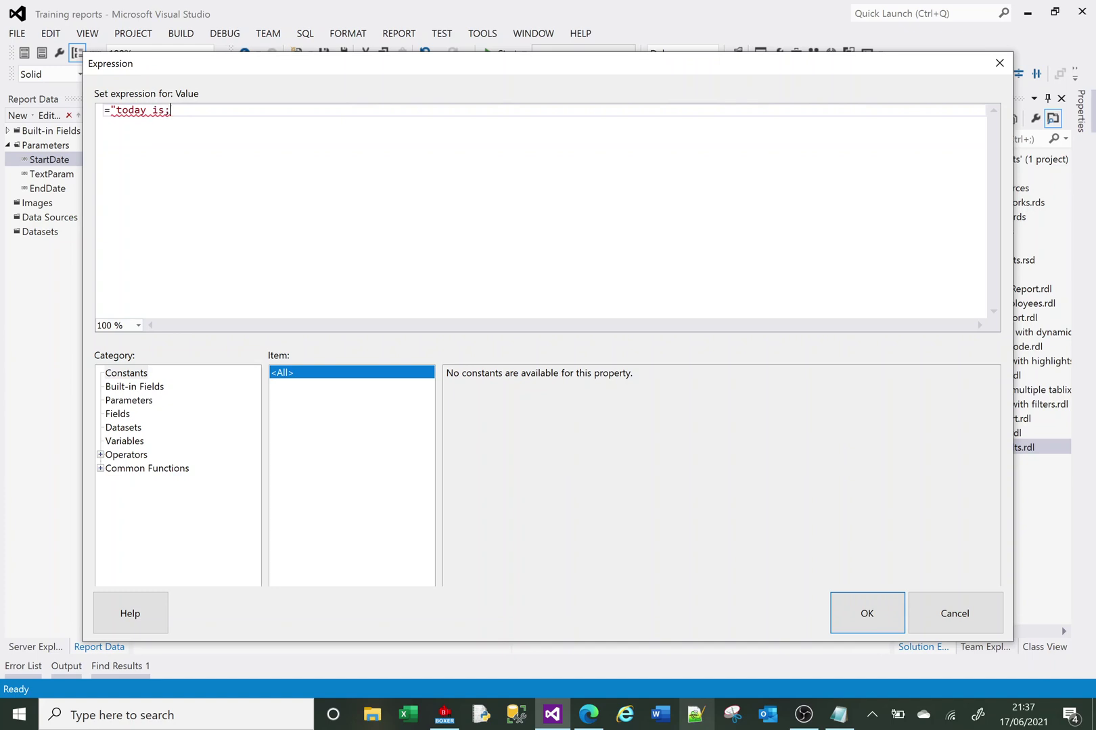
pyautogui.write('; " +')
pyautogui.click(100, 468)
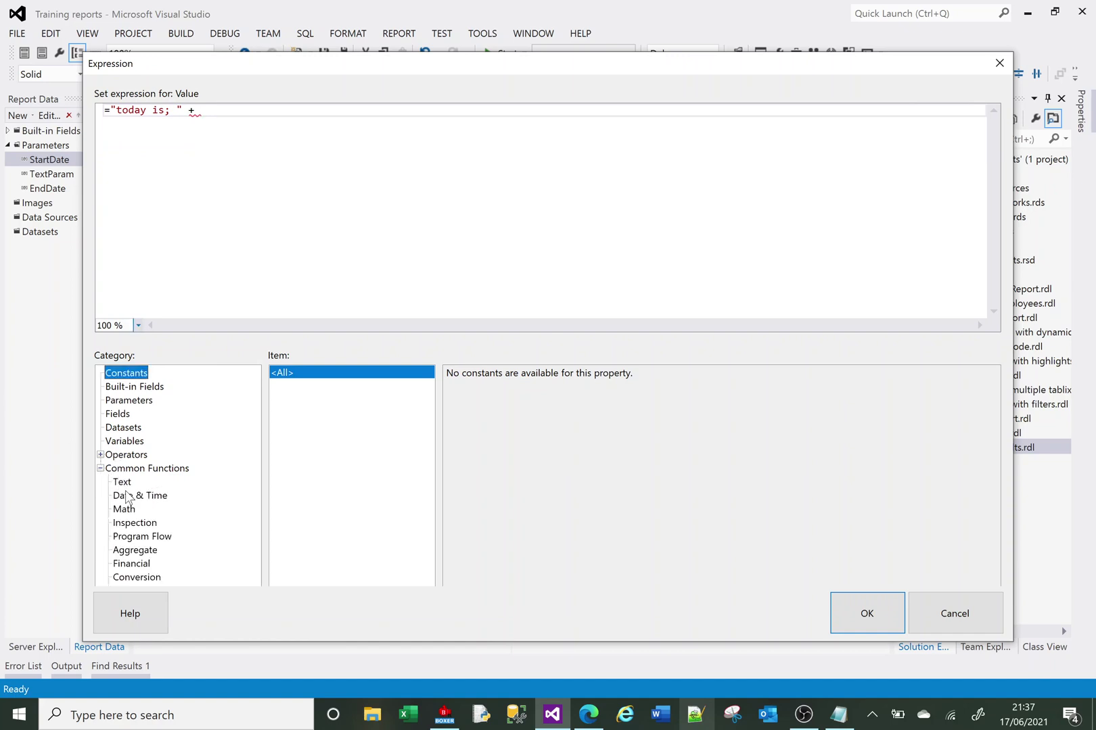
pyautogui.click(132, 496)
pyautogui.doubleClick(321, 476)
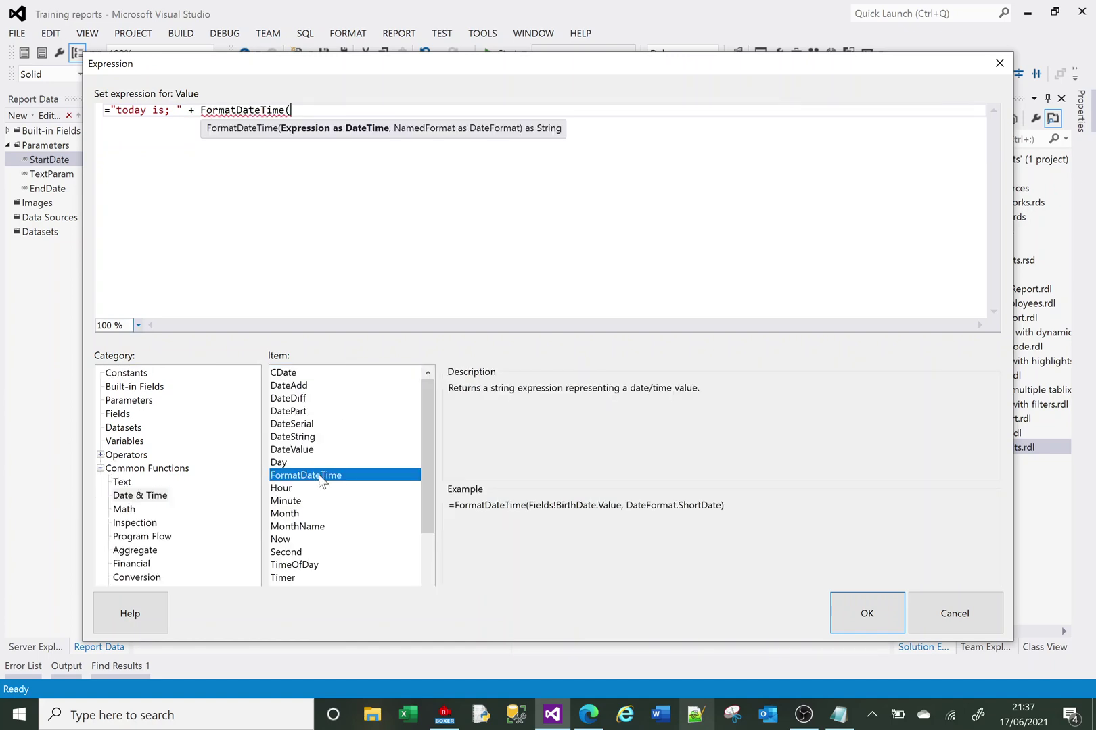
pyautogui.write('Today)')
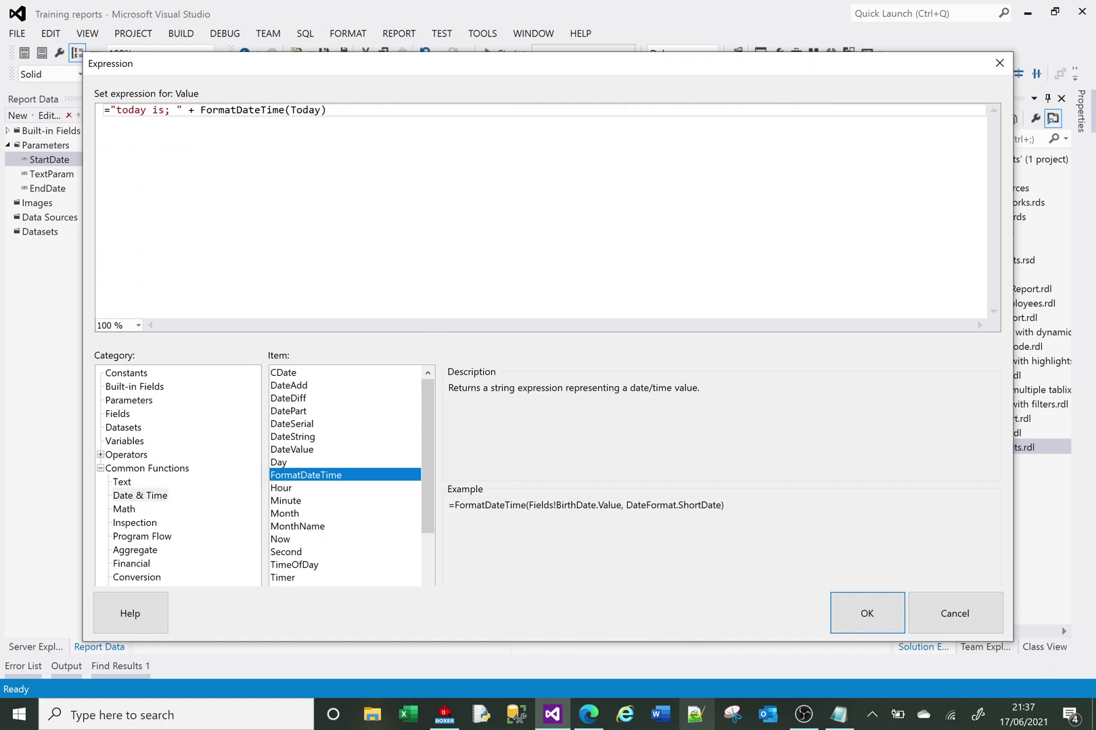
pyautogui.click(848, 615)
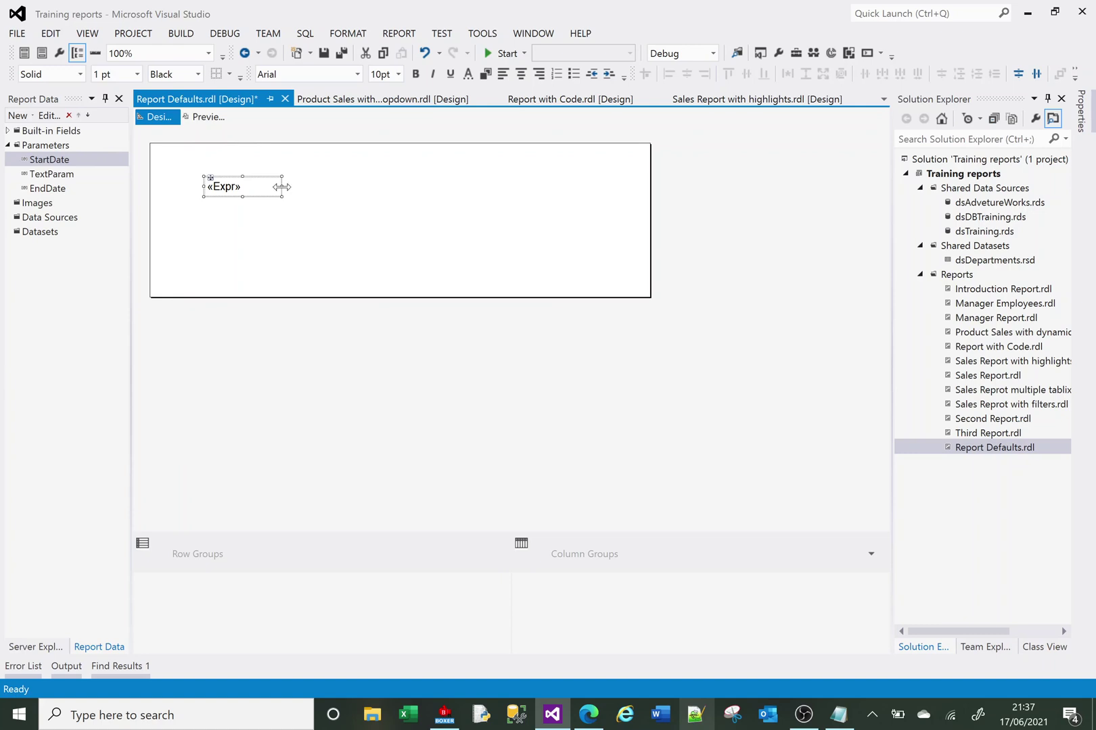
# Widen the expression text box to about three times its width, preview the report, and return to design view.
pyautogui.moveTo(282, 187); pyautogui.dragTo(430, 191)
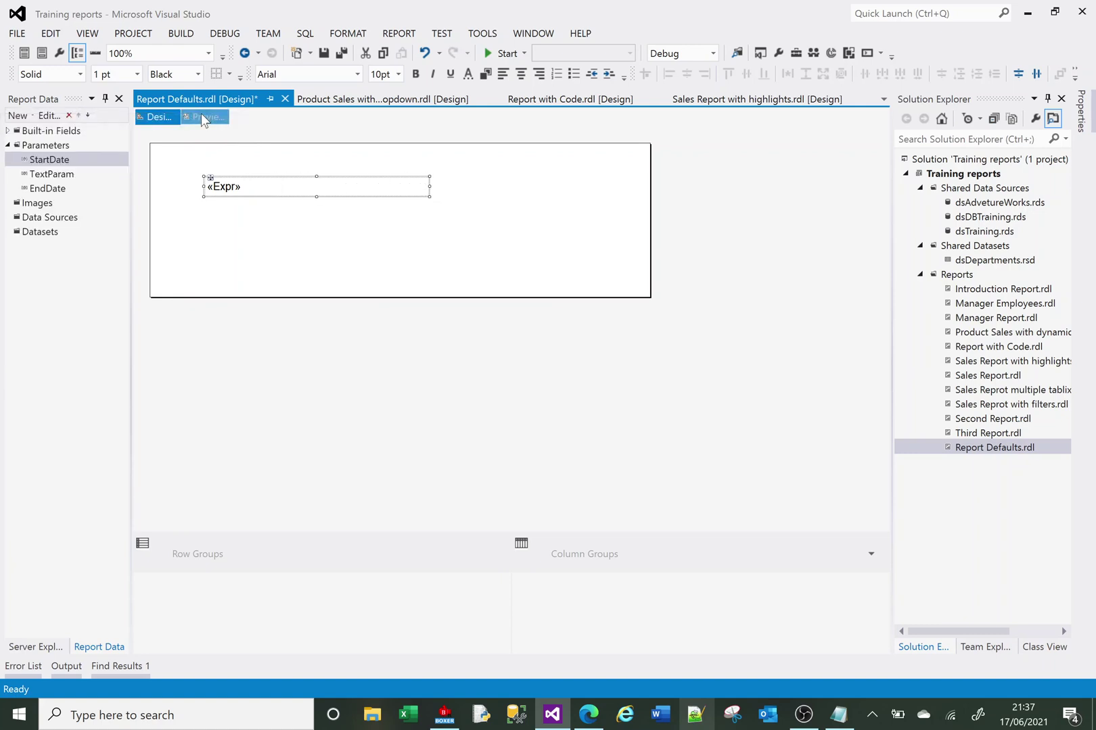
pyautogui.click(201, 115)
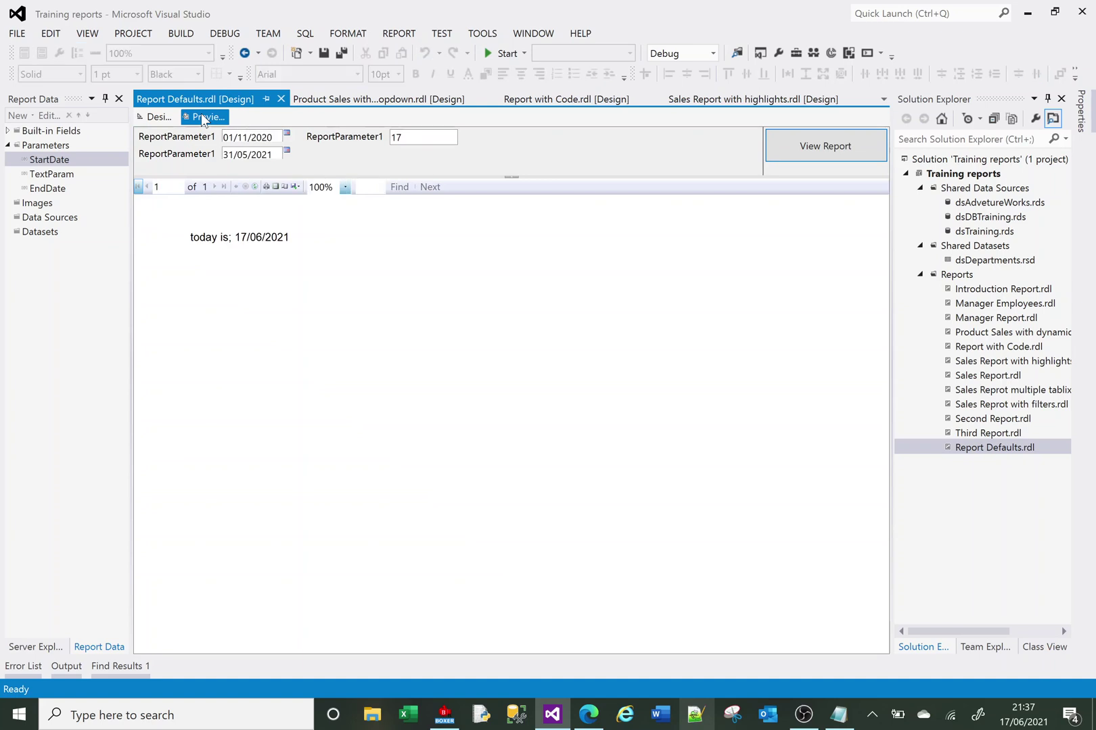
pyautogui.click(161, 118)
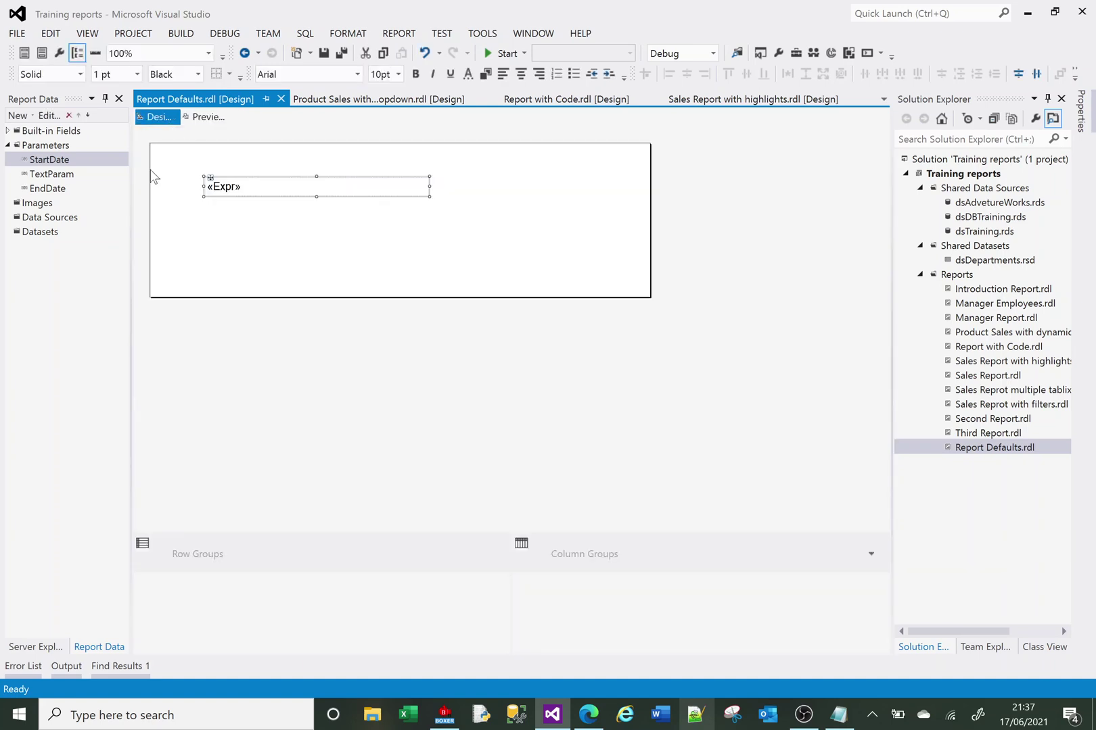
# Replace FormatDateTime(Today) in the text box's expression with the Format function from the Text functions.
pyautogui.rightClick(242, 182)
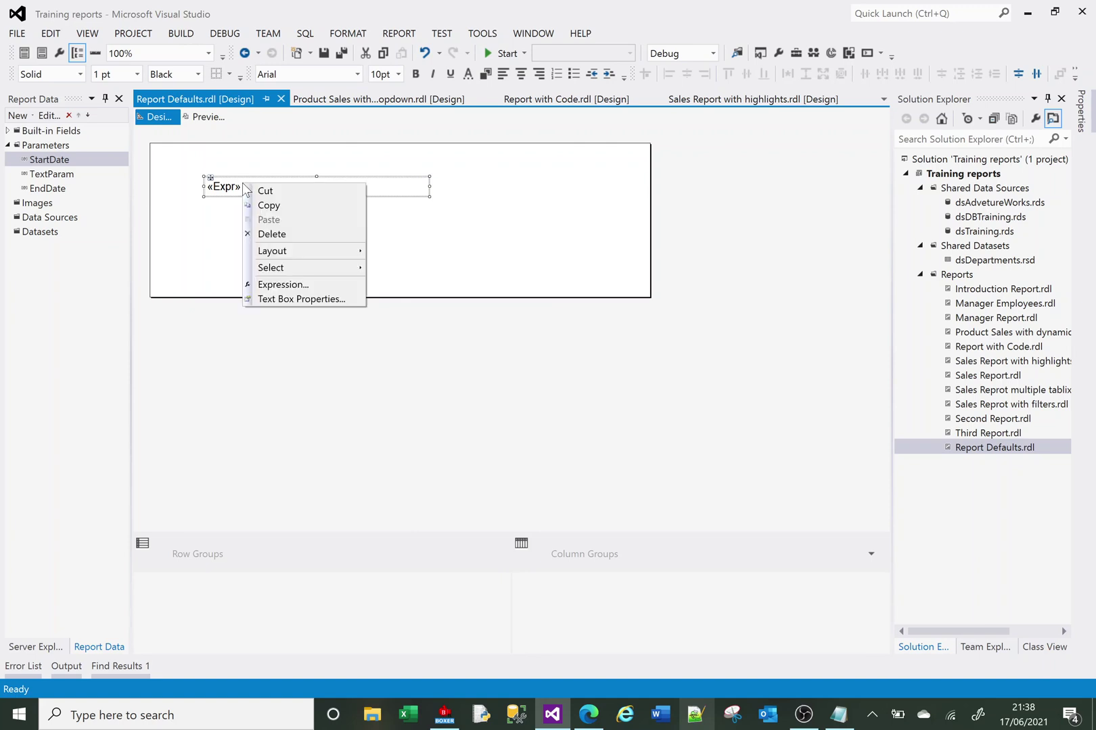
pyautogui.click(283, 285)
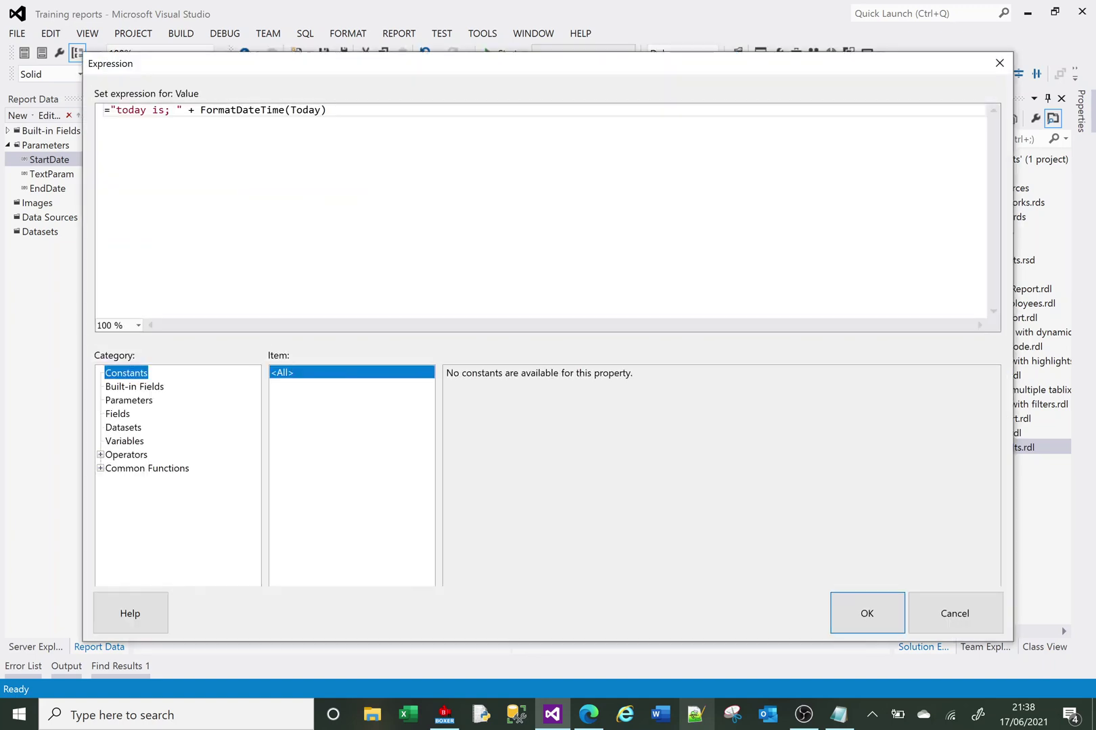
pyautogui.moveTo(328, 111); pyautogui.dragTo(201, 116)
pyautogui.press('Delete')
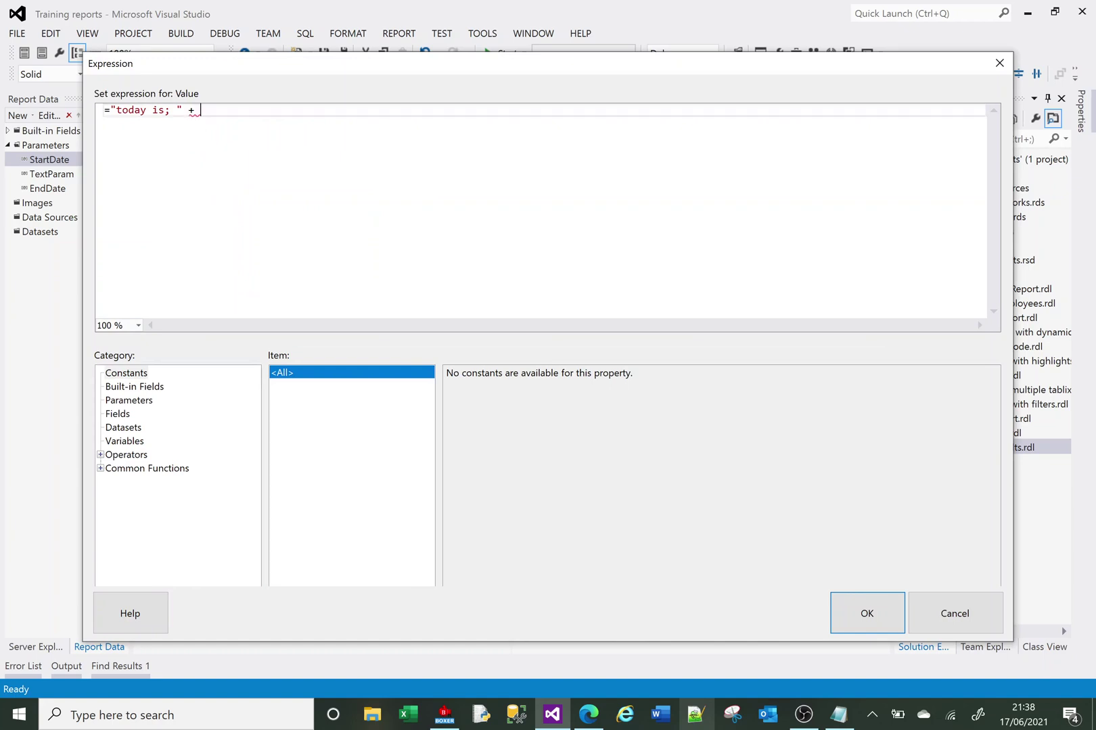
pyautogui.click(100, 469)
pyautogui.click(120, 497)
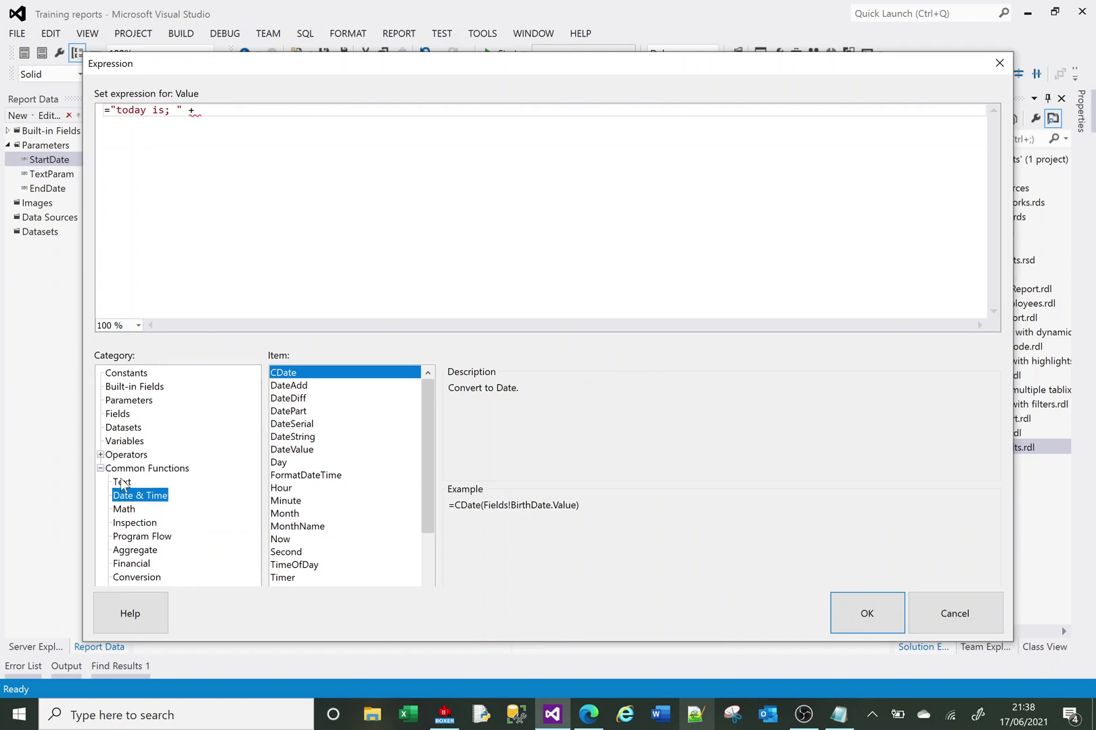
pyautogui.click(122, 481)
pyautogui.doubleClick(285, 436)
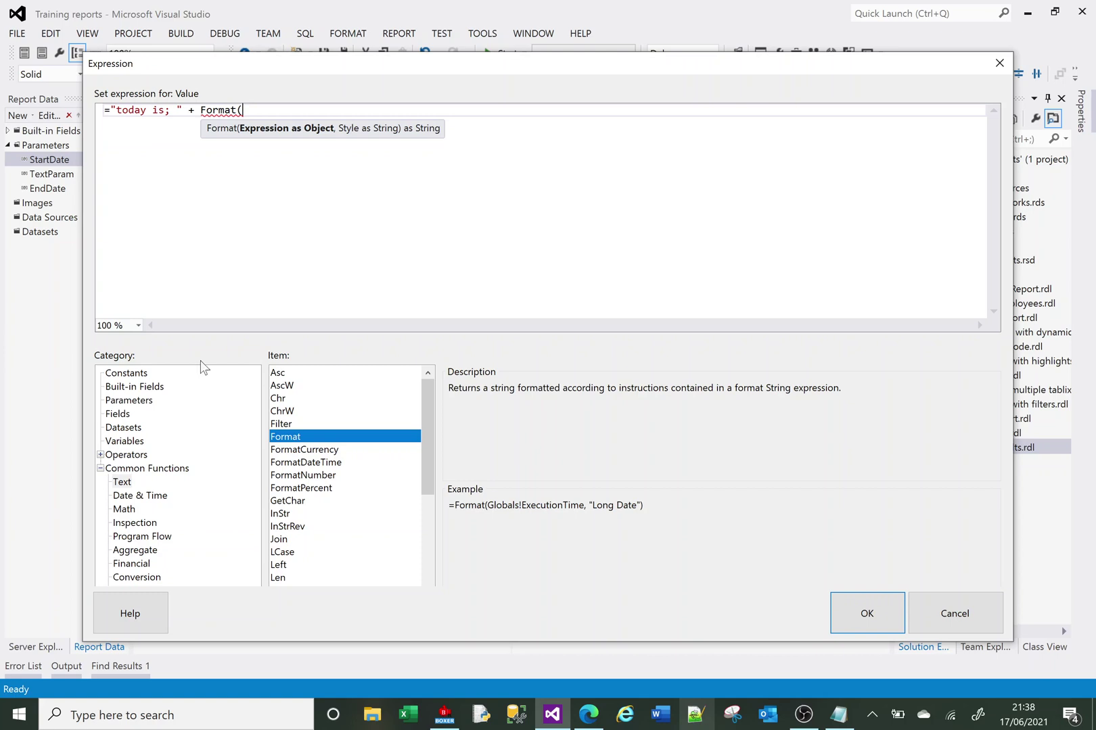
# Complete the expression as ="today is; " + Format(CDate(Today), "dd-MM-yyyy"), using the CDate conversion function, and preview the report.
pyautogui.click(136, 579)
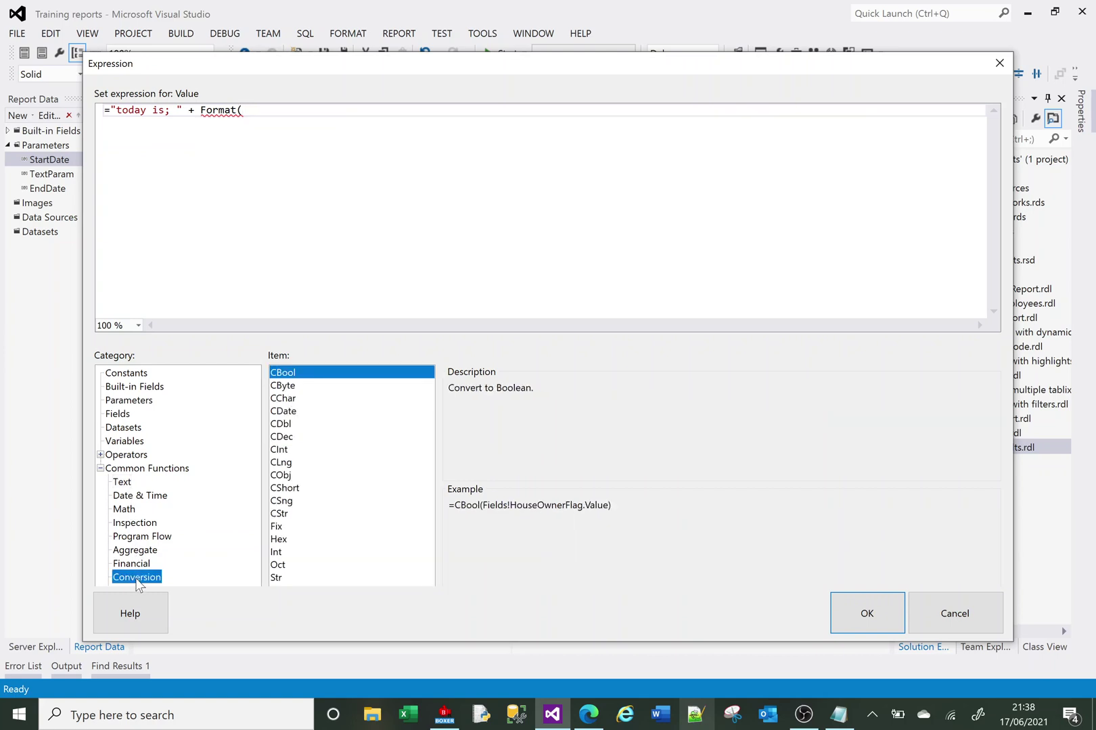
pyautogui.doubleClick(289, 412)
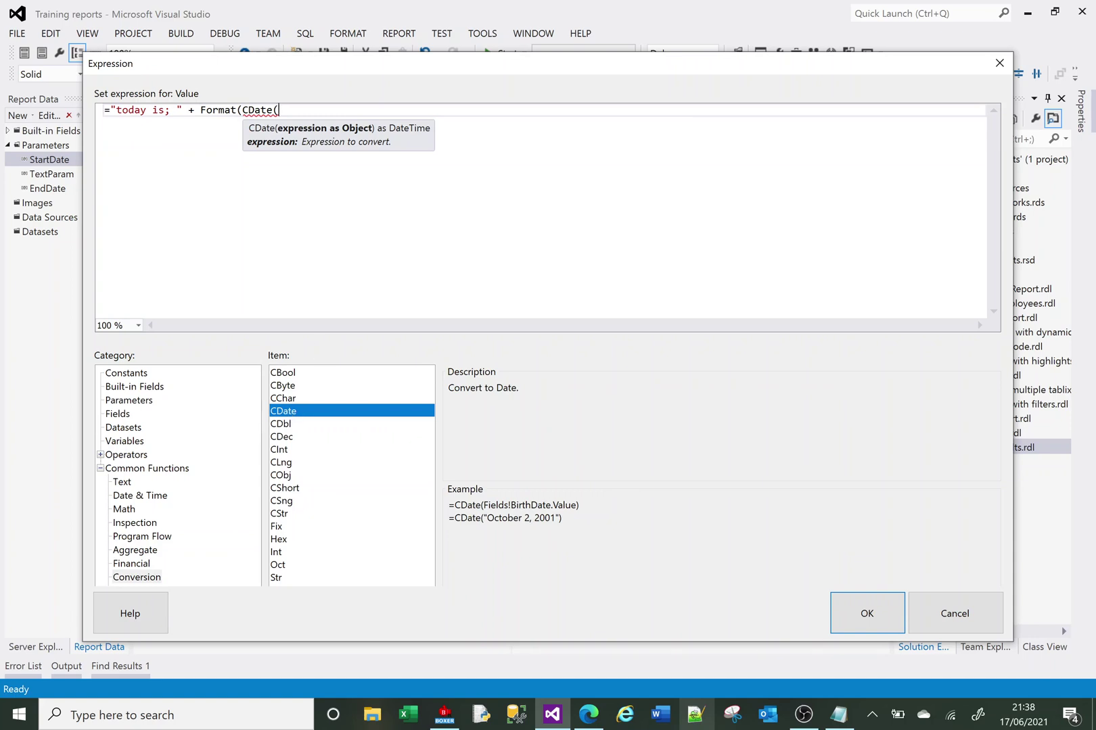
pyautogui.write('Today)')
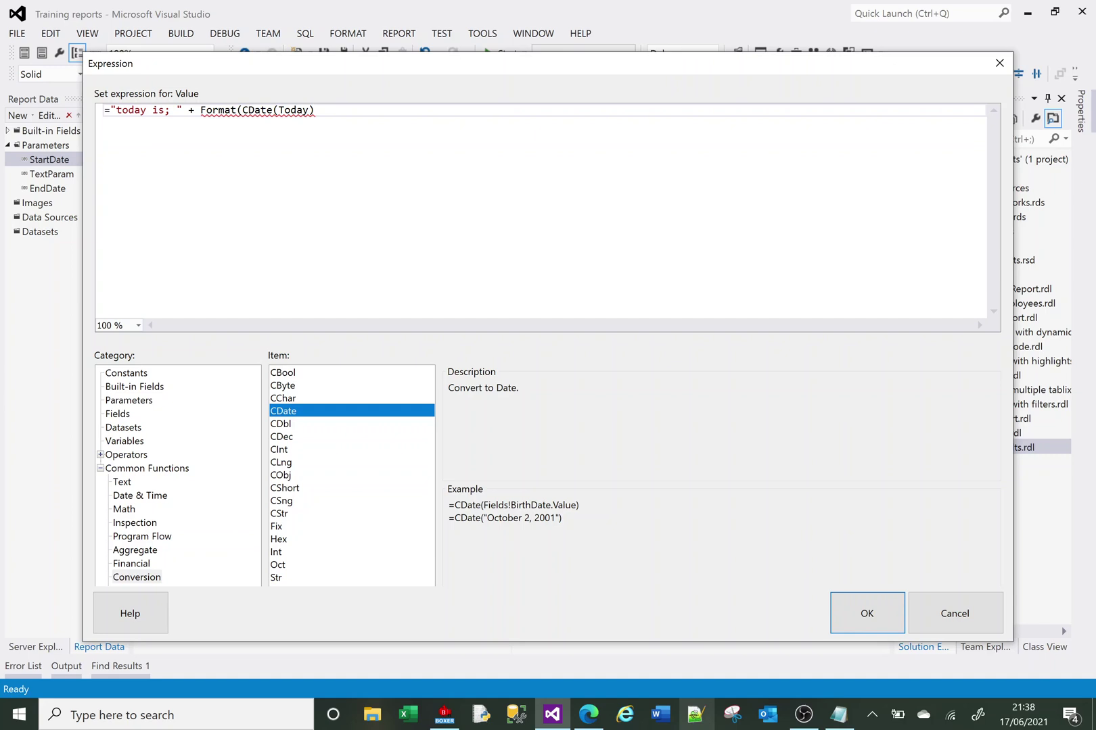
pyautogui.write(', "')
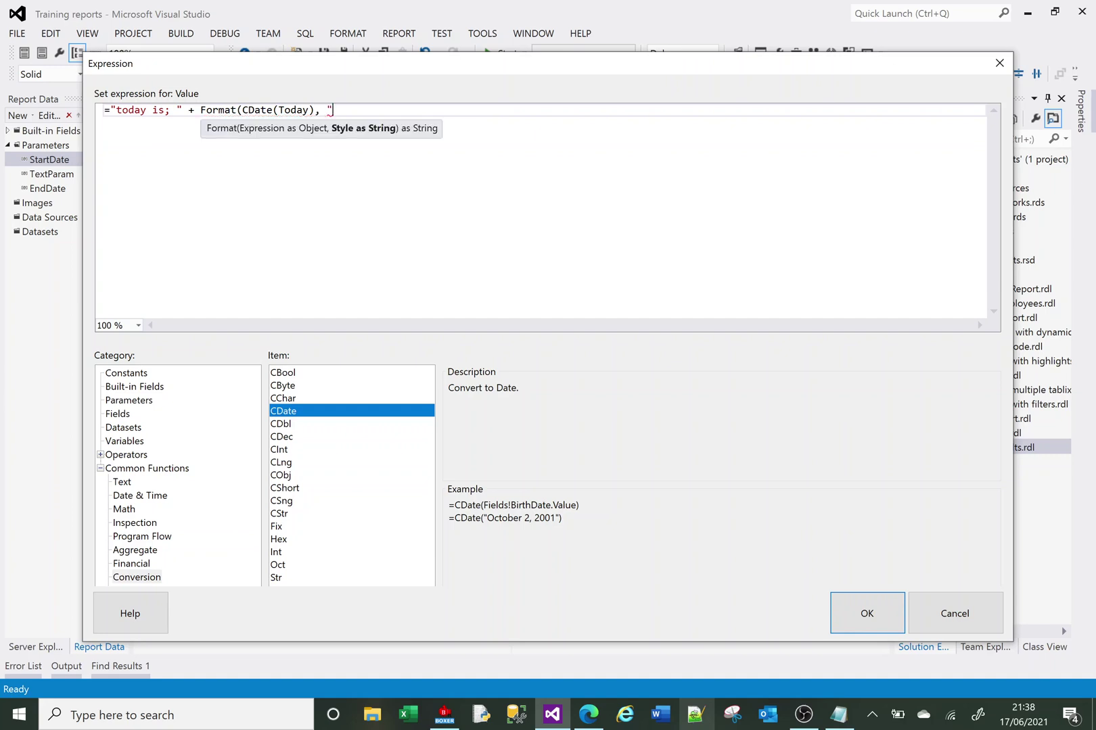
pyautogui.write('dd')
pyautogui.press('BackSpace')
pyautogui.press('BackSpace')
pyautogui.write('dd-m')
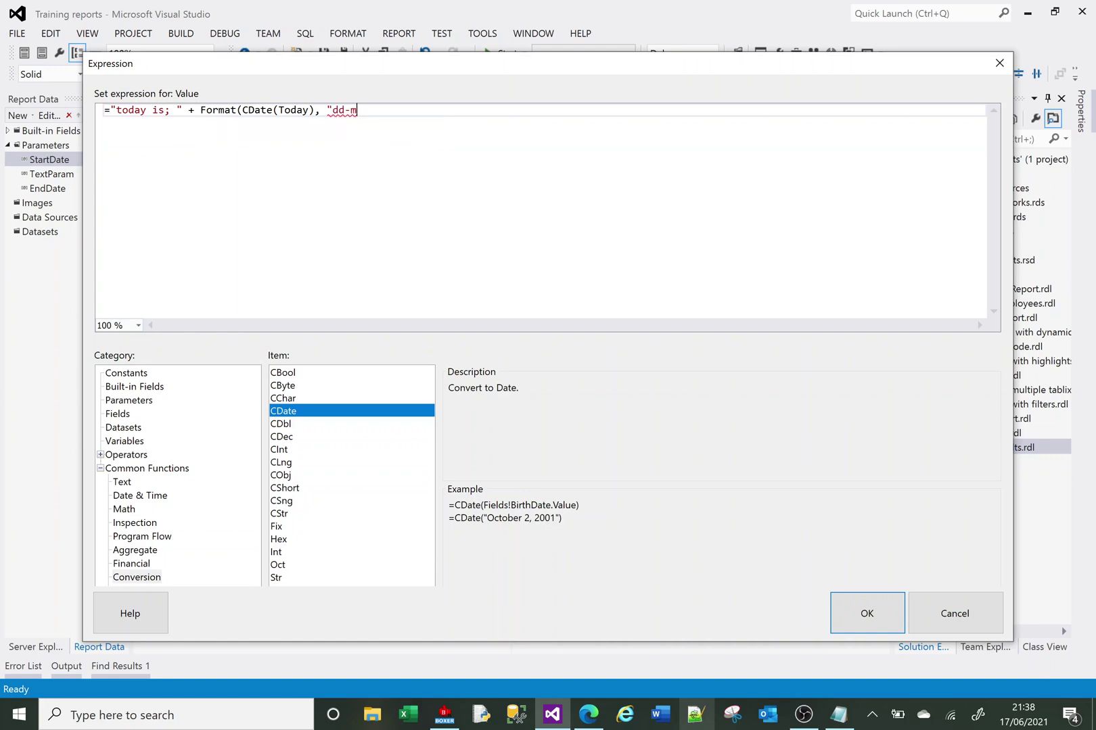
pyautogui.press('BackSpace')
pyautogui.write('MM-yyyy")')
pyautogui.click(868, 613)
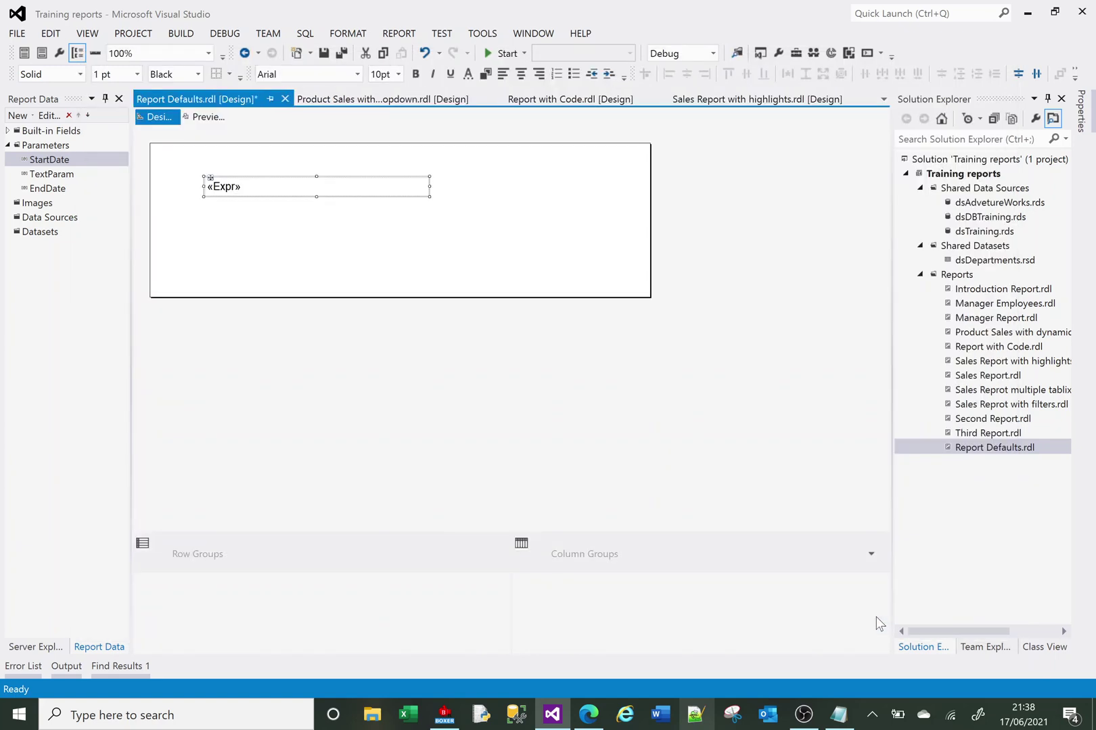
pyautogui.click(212, 118)
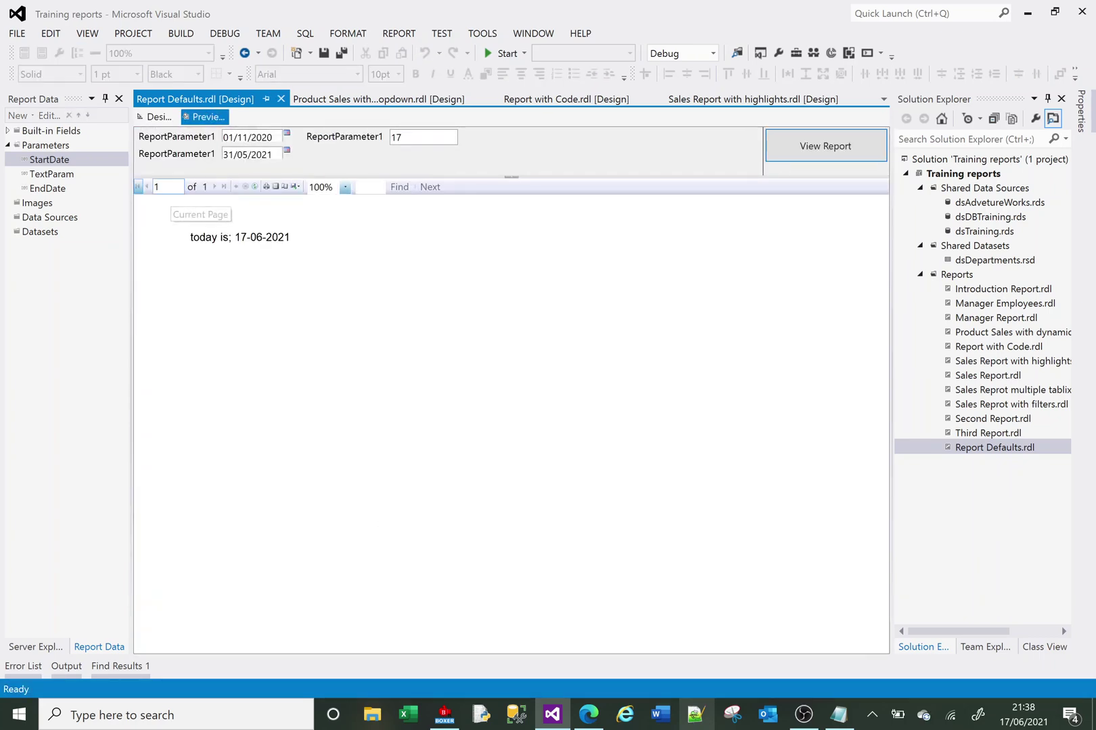
# Reopen the text box's expression in design view and examine its format string and the Format function's description and example.
pyautogui.click(155, 116)
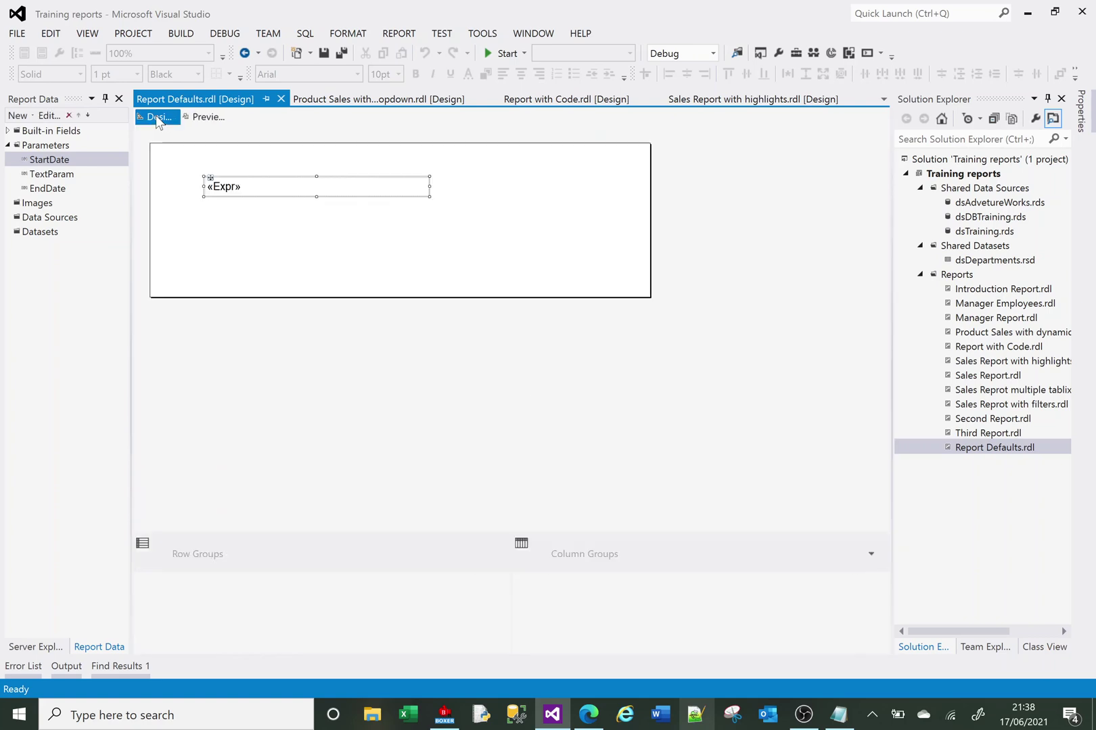
pyautogui.rightClick(257, 195)
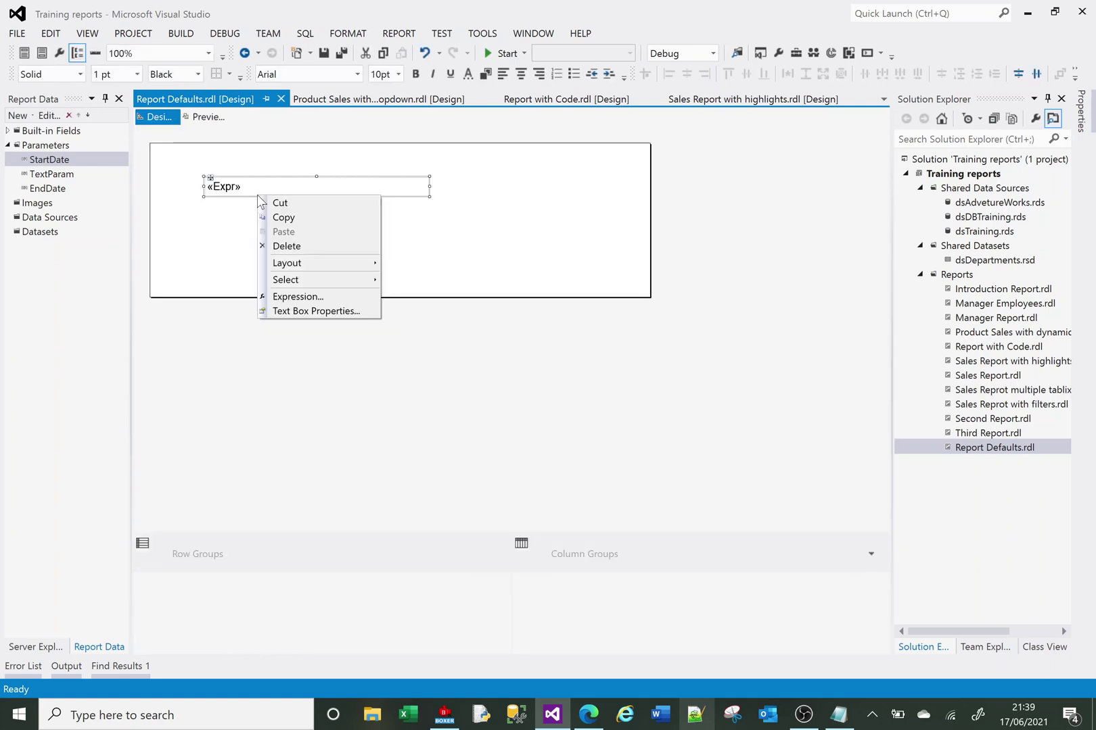
pyautogui.click(323, 310)
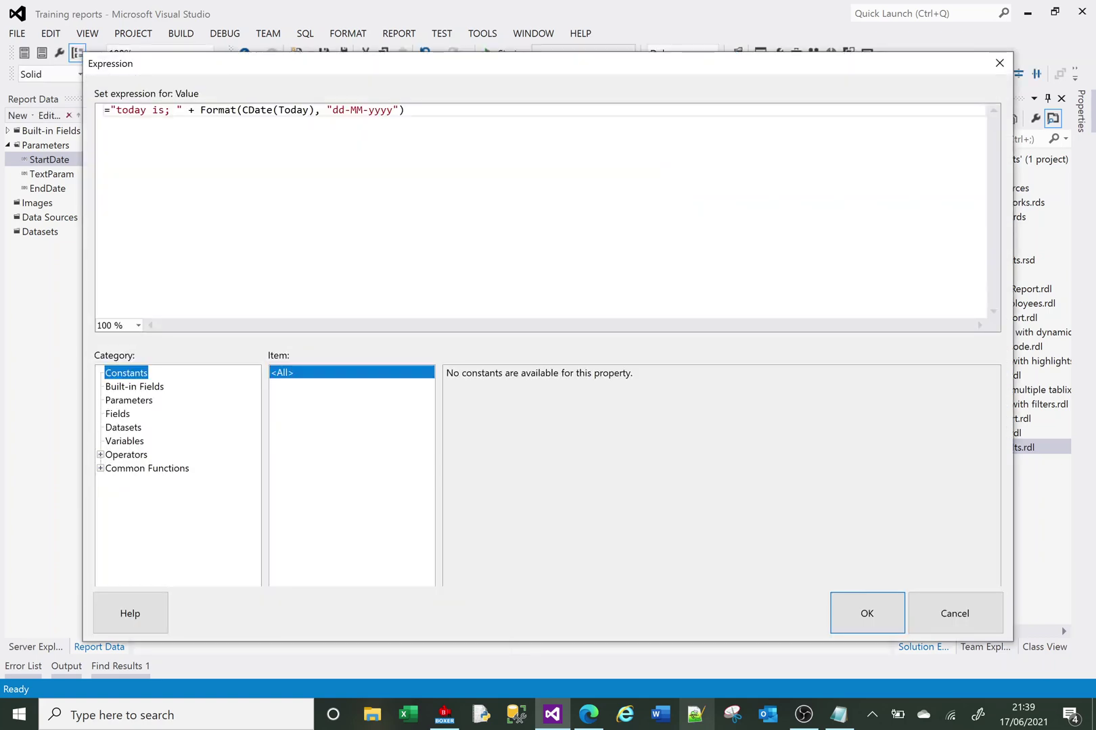
pyautogui.moveTo(393, 109); pyautogui.dragTo(332, 110)
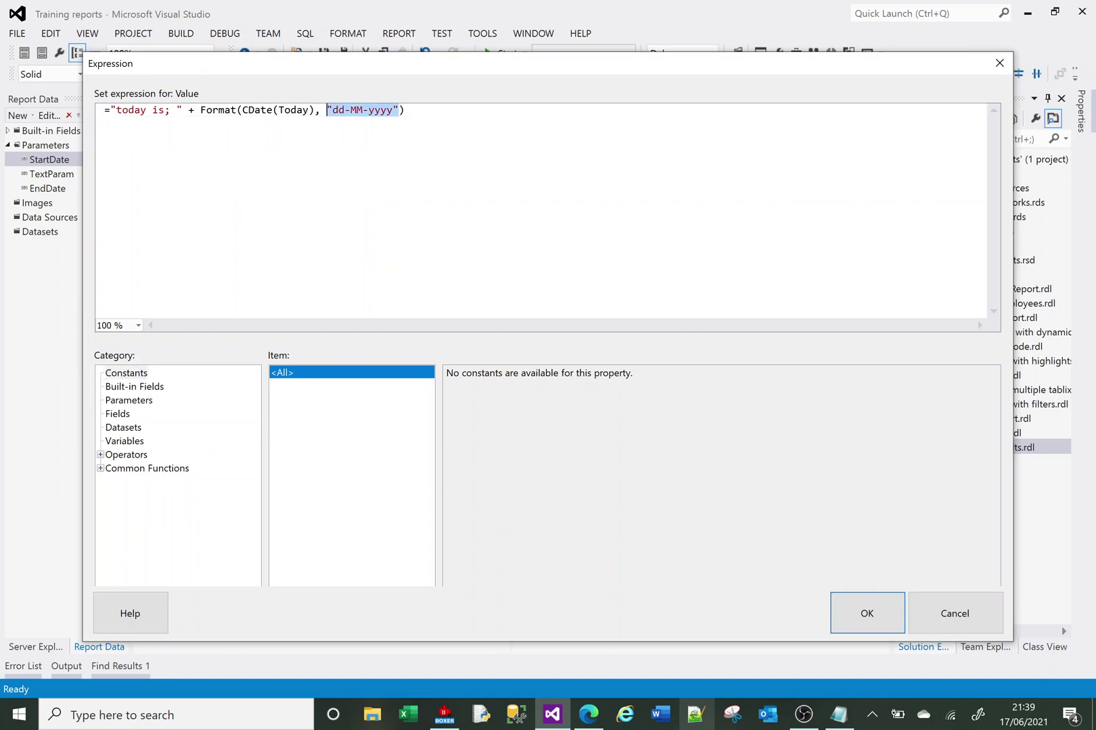
pyautogui.click(351, 109)
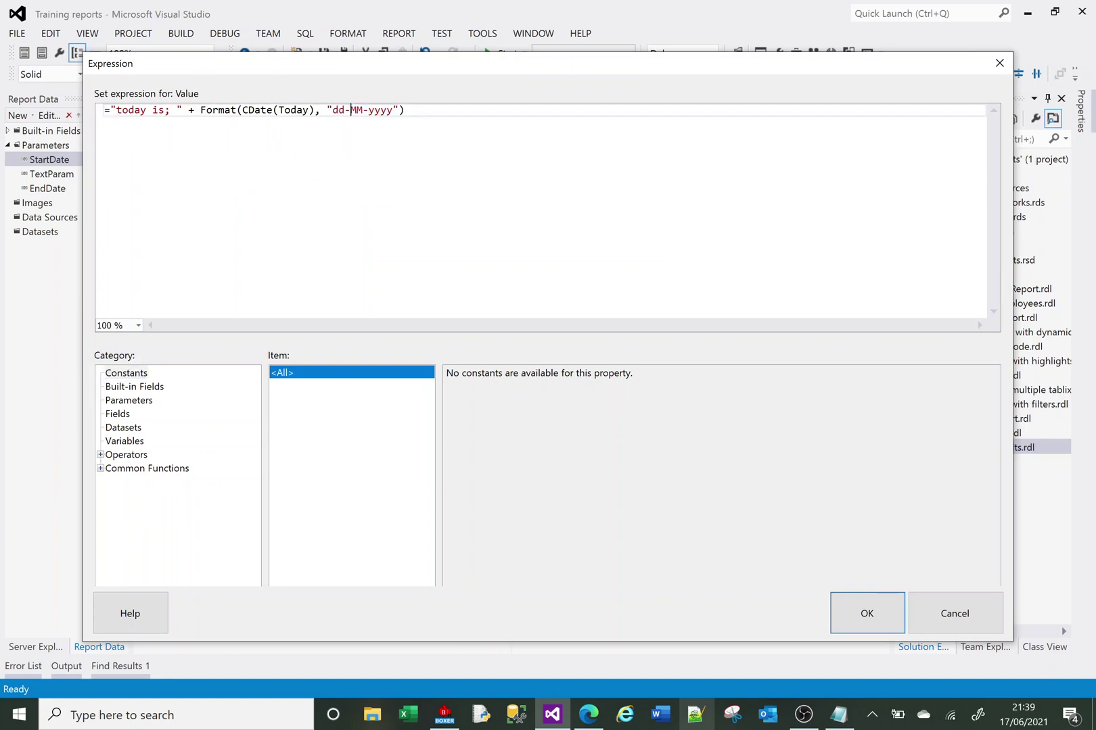
pyautogui.click(100, 468)
pyautogui.click(125, 482)
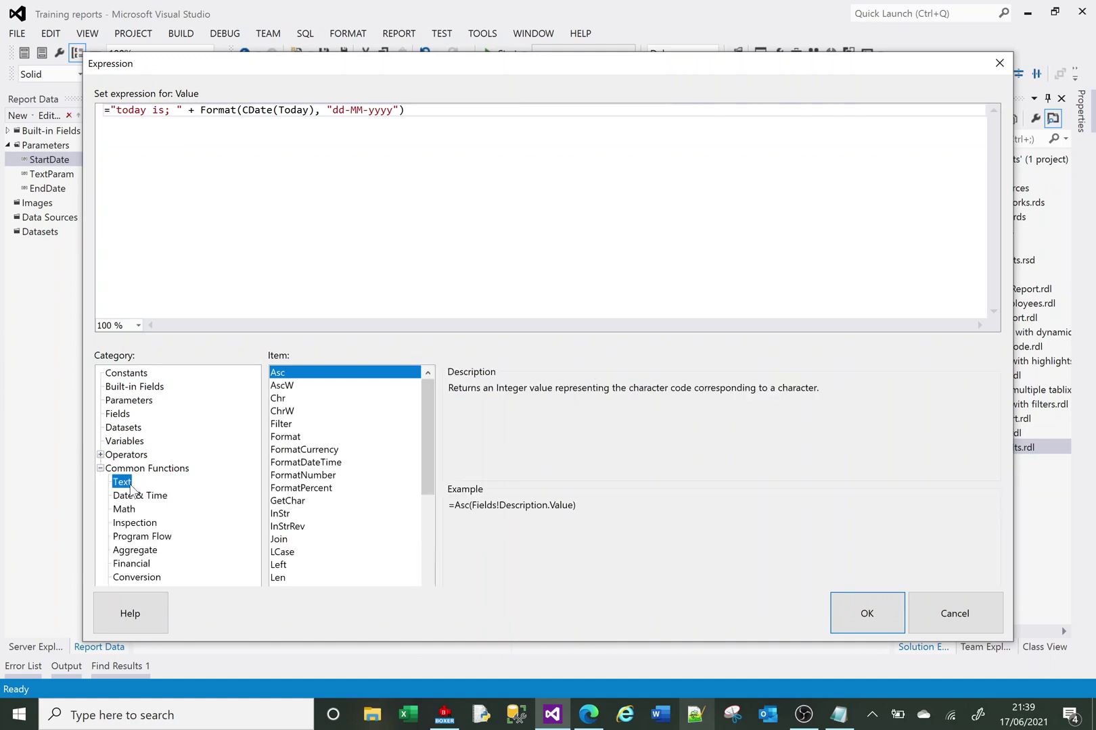
pyautogui.click(291, 438)
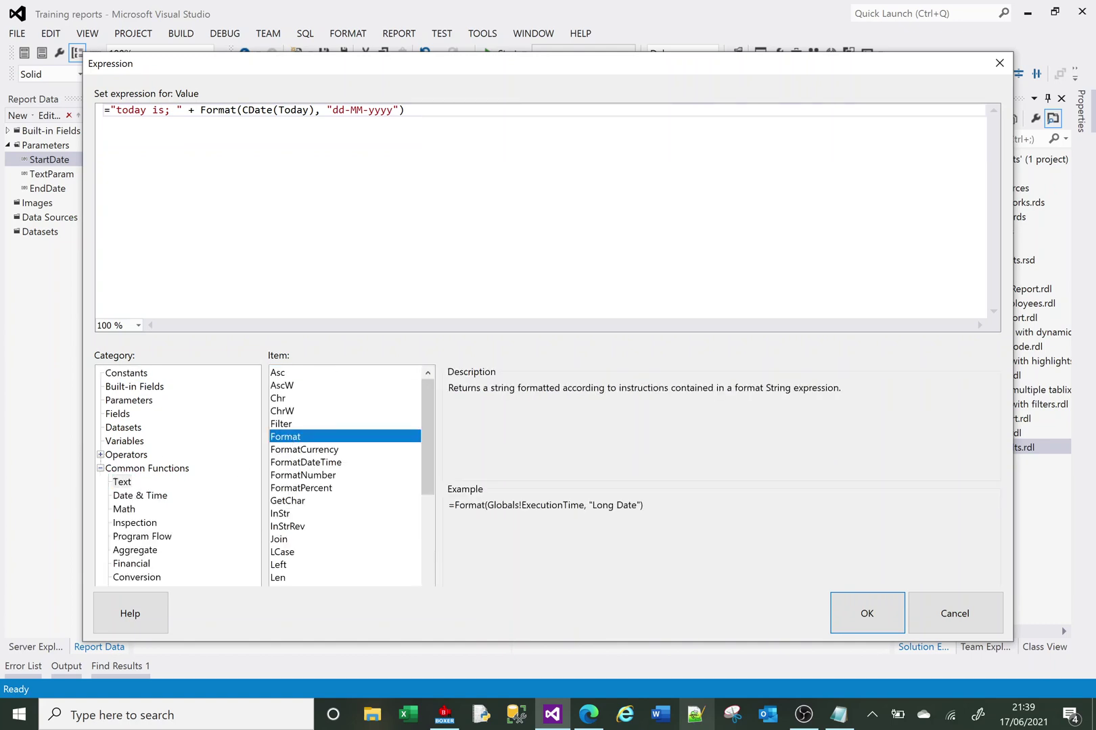
# Change the format string in the text box's expression to "dd-mm-yyyy" and preview the report.
pyautogui.press('BackSpace')
pyautogui.press('BackSpace')
pyautogui.write('mm')
pyautogui.click(836, 613)
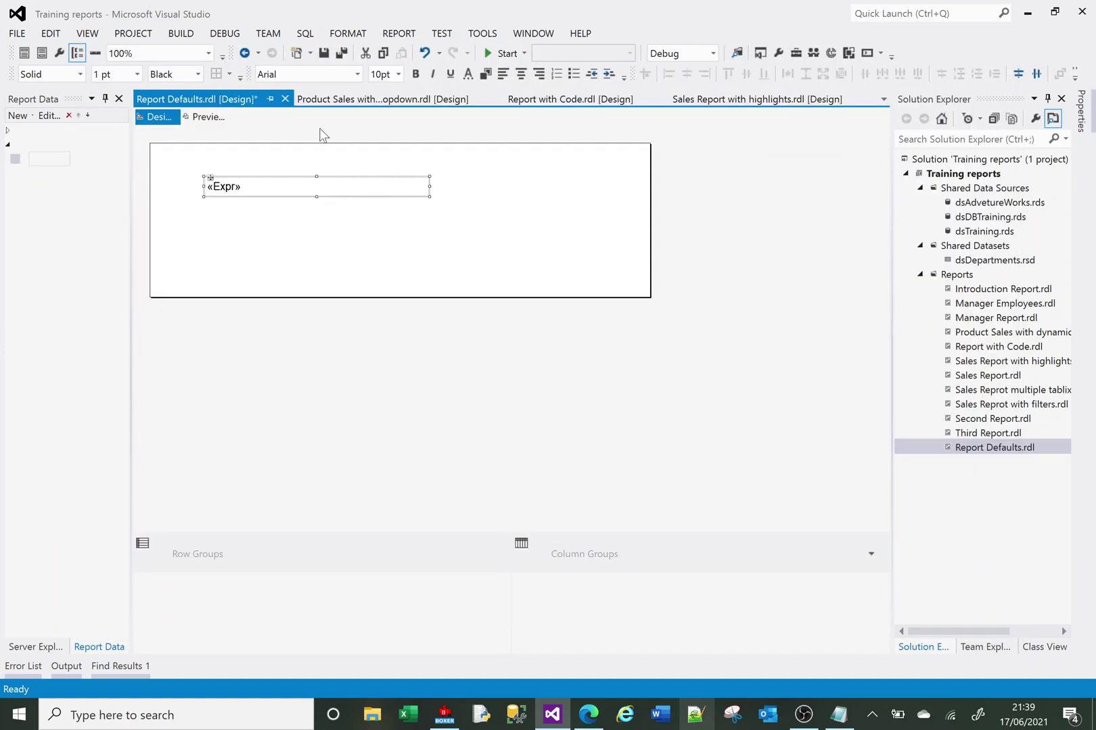
pyautogui.click(193, 115)
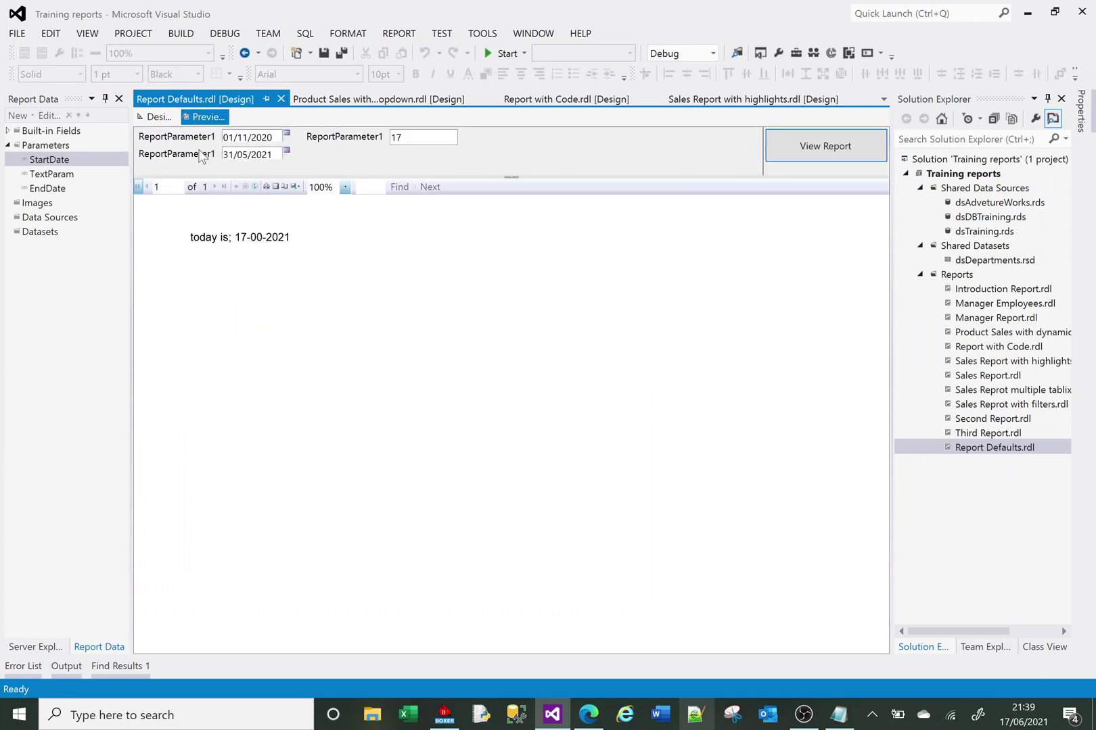
# Set the format string in the text box's expression to "dd MM yyyy", with spaces instead of hyphens, and preview the report.
pyautogui.click(163, 117)
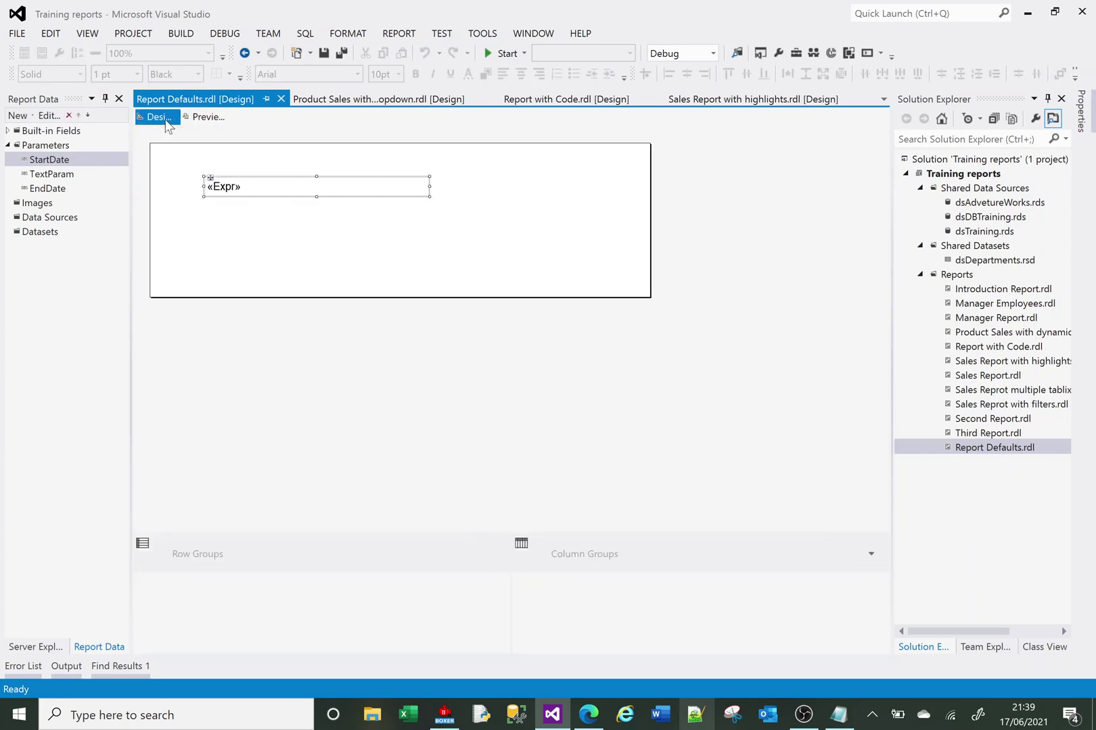
pyautogui.rightClick(252, 193)
pyautogui.click(339, 294)
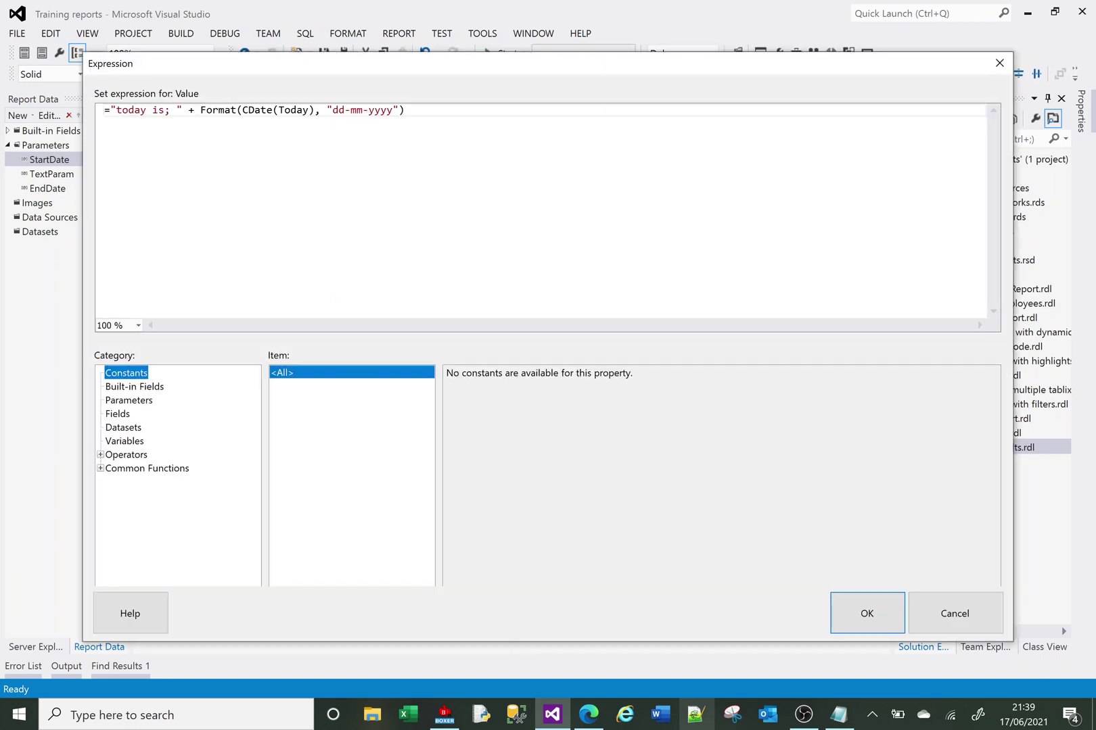
pyautogui.click(375, 110)
pyautogui.press('BackSpace')
pyautogui.press('BackSpace')
pyautogui.press('BackSpace')
pyautogui.press('BackSpace')
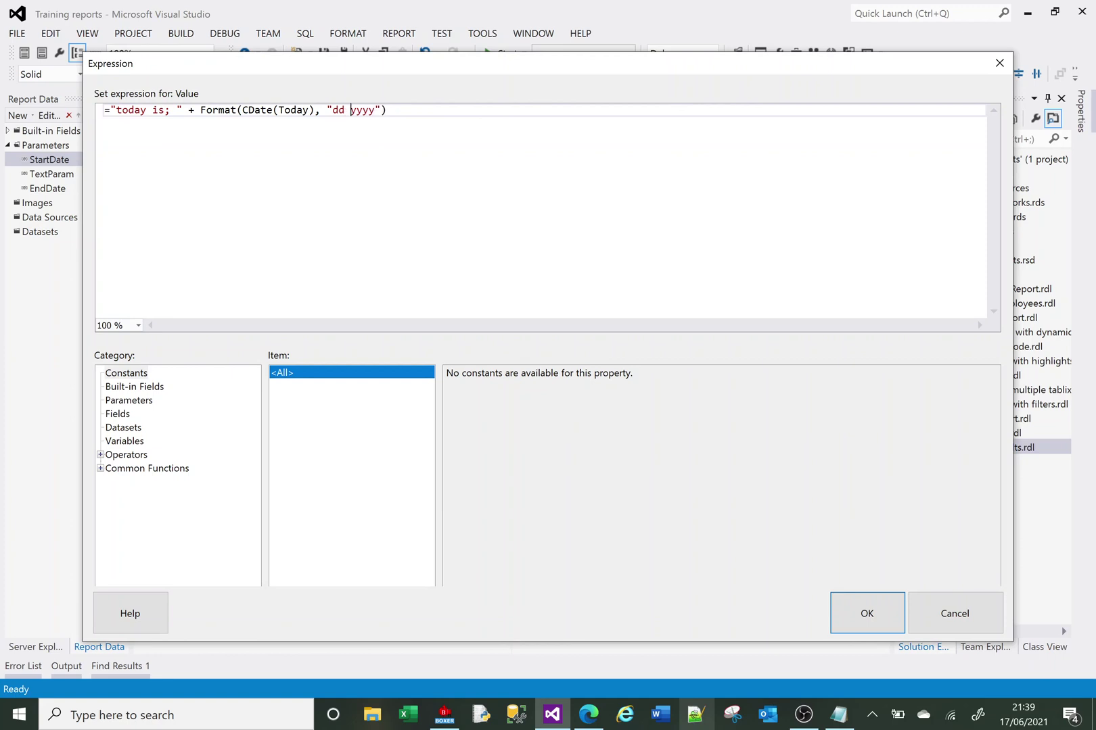
pyautogui.write('MM')
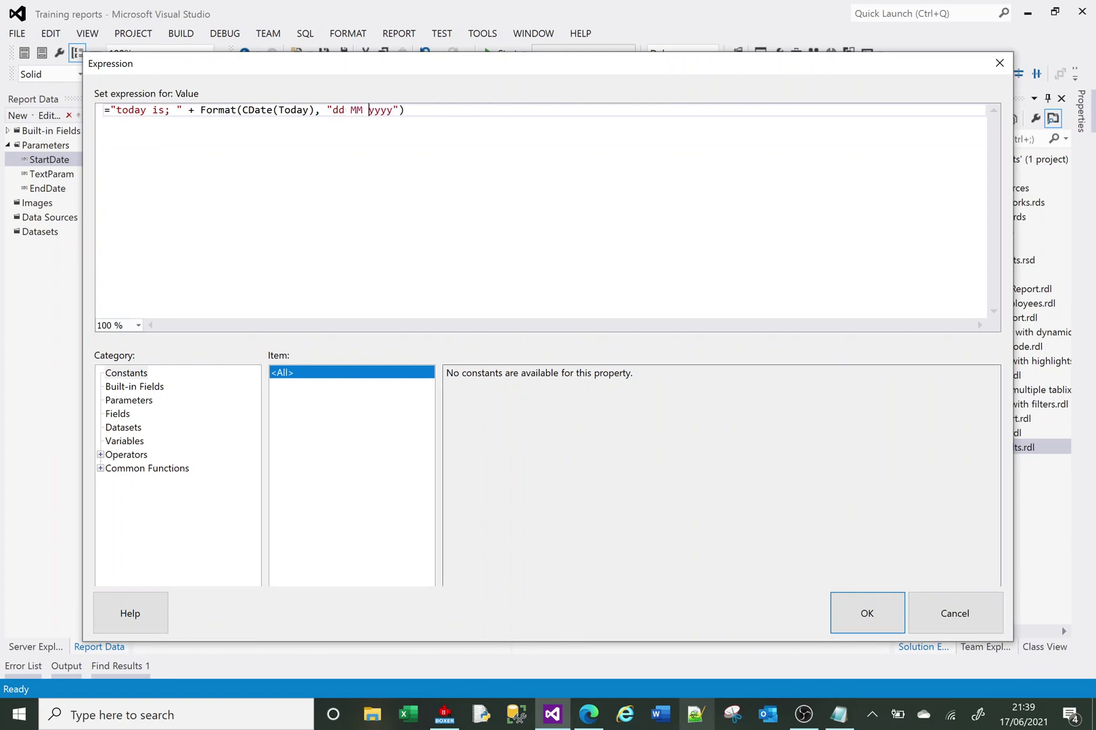
pyautogui.click(858, 612)
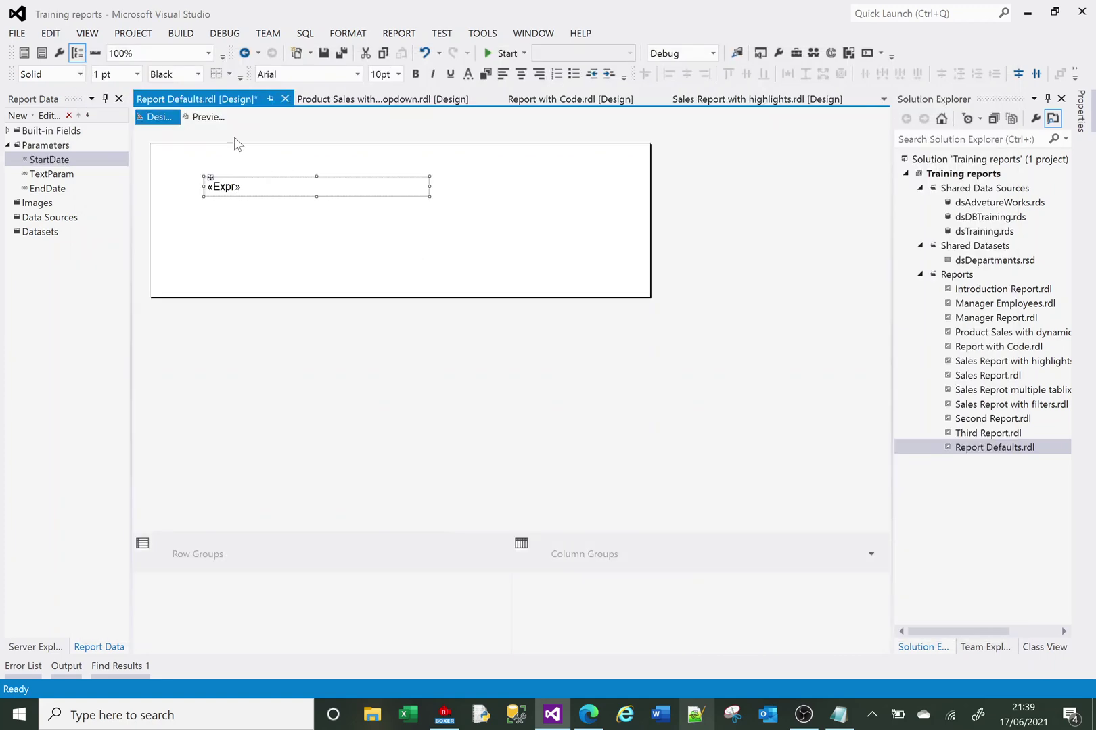
pyautogui.click(214, 116)
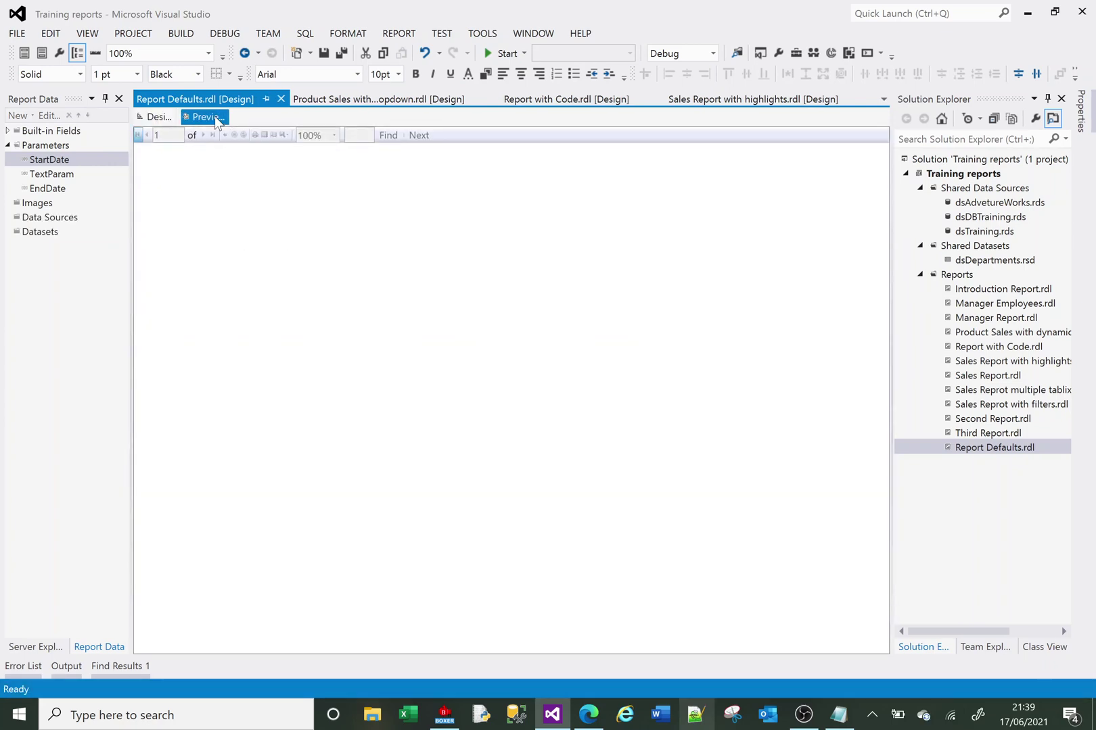
# Change the format string in the text box's expression to "dd MMM yyyy" and preview the report.
pyautogui.click(159, 117)
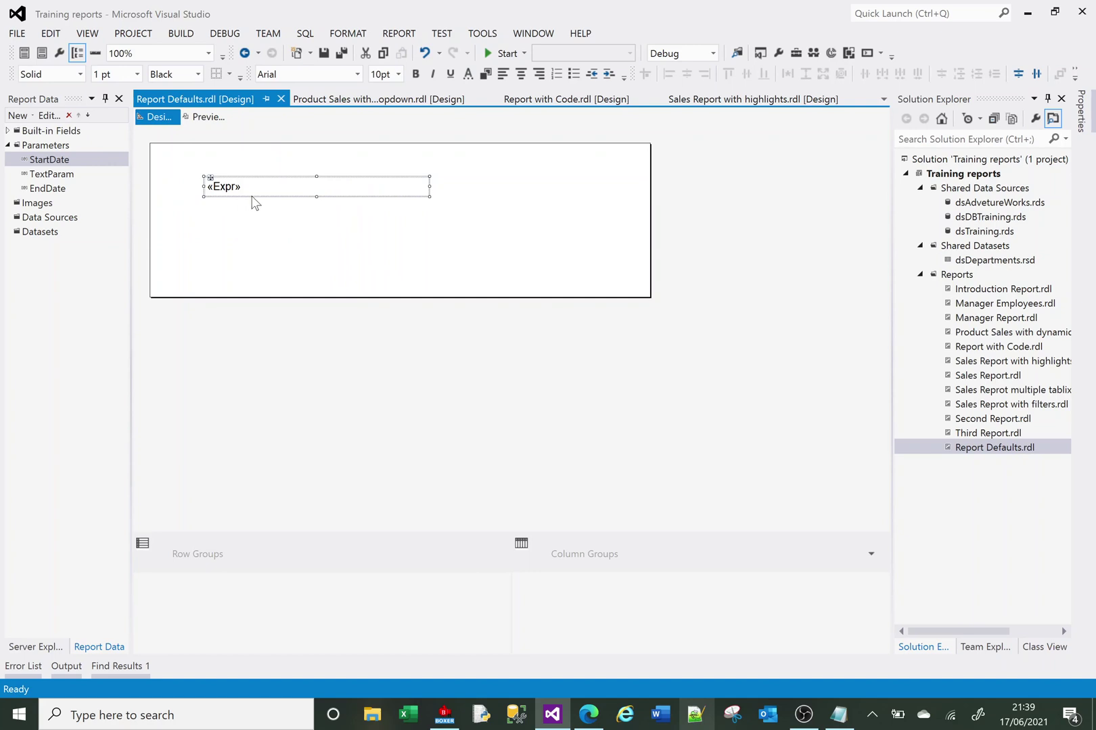
pyautogui.rightClick(251, 198)
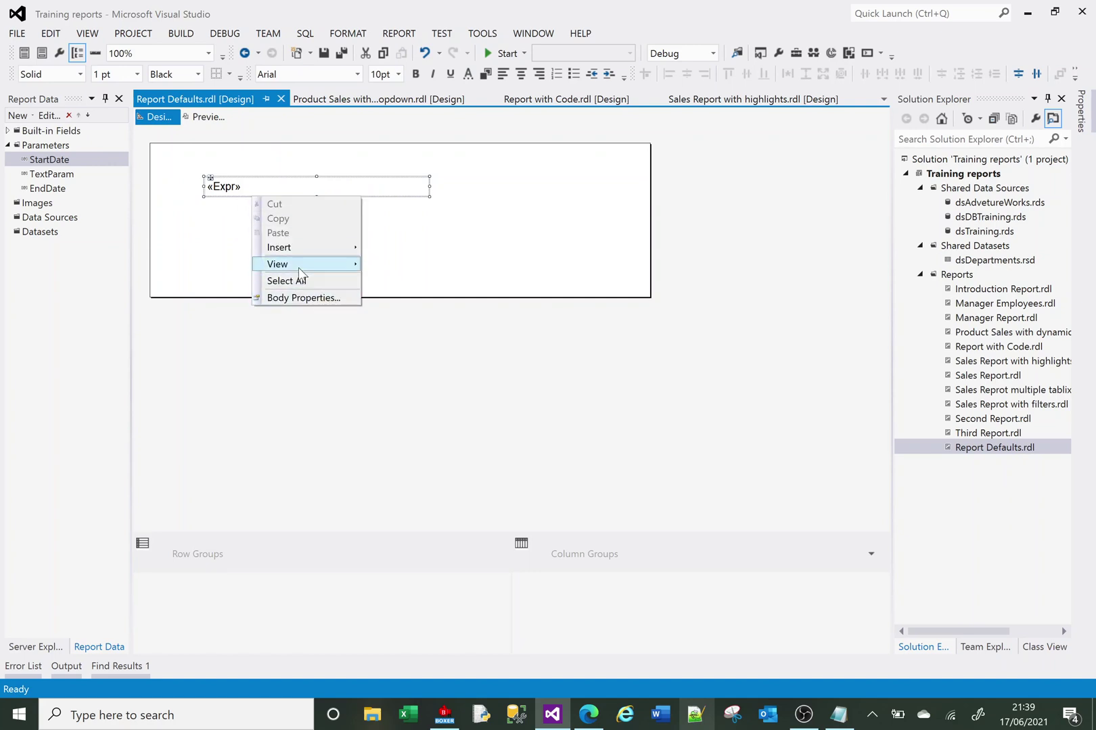
pyautogui.rightClick(230, 192)
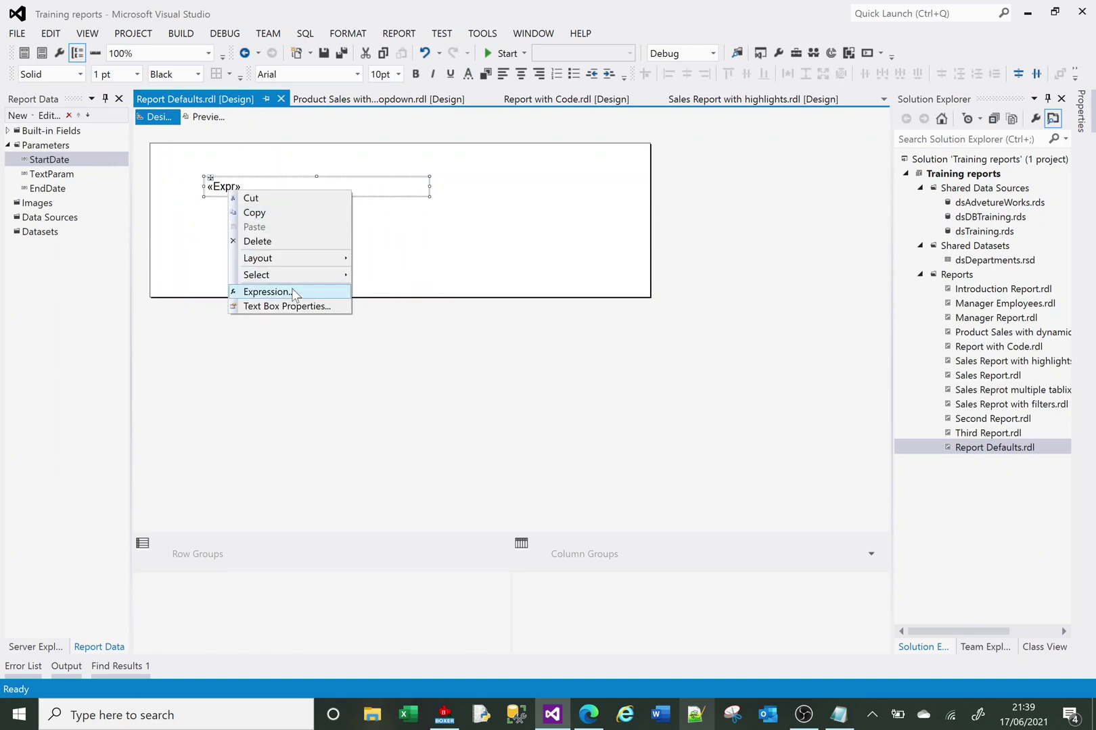
pyautogui.click(270, 292)
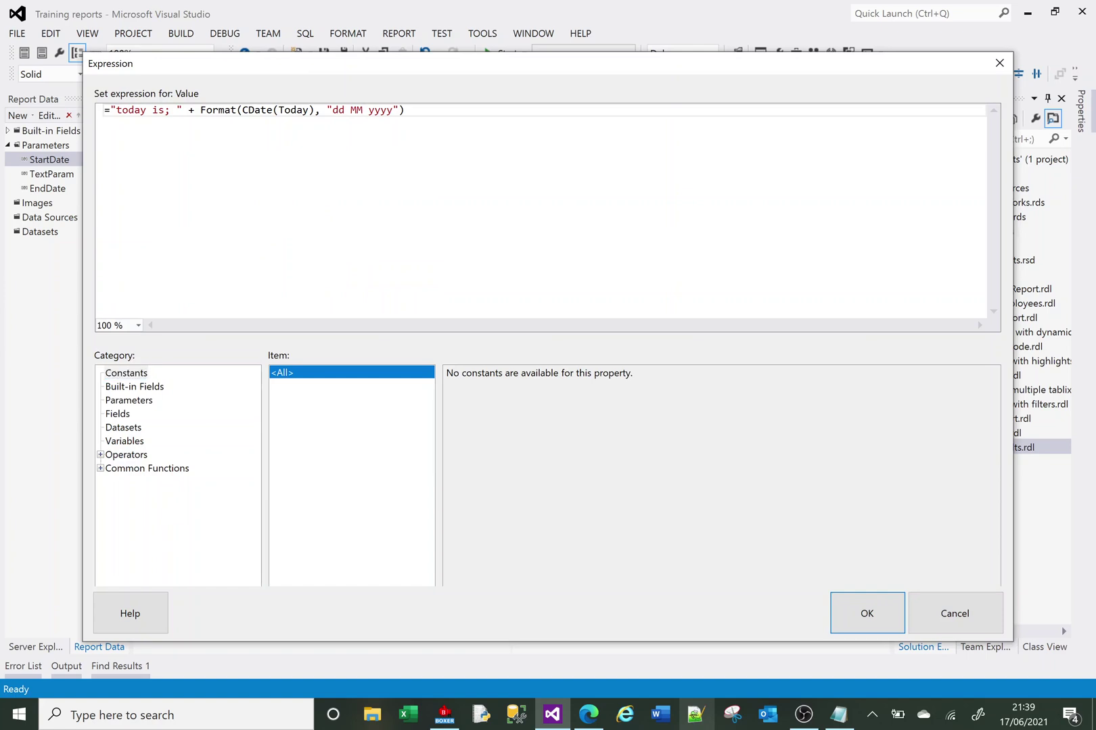
pyautogui.write('M')
pyautogui.click(856, 612)
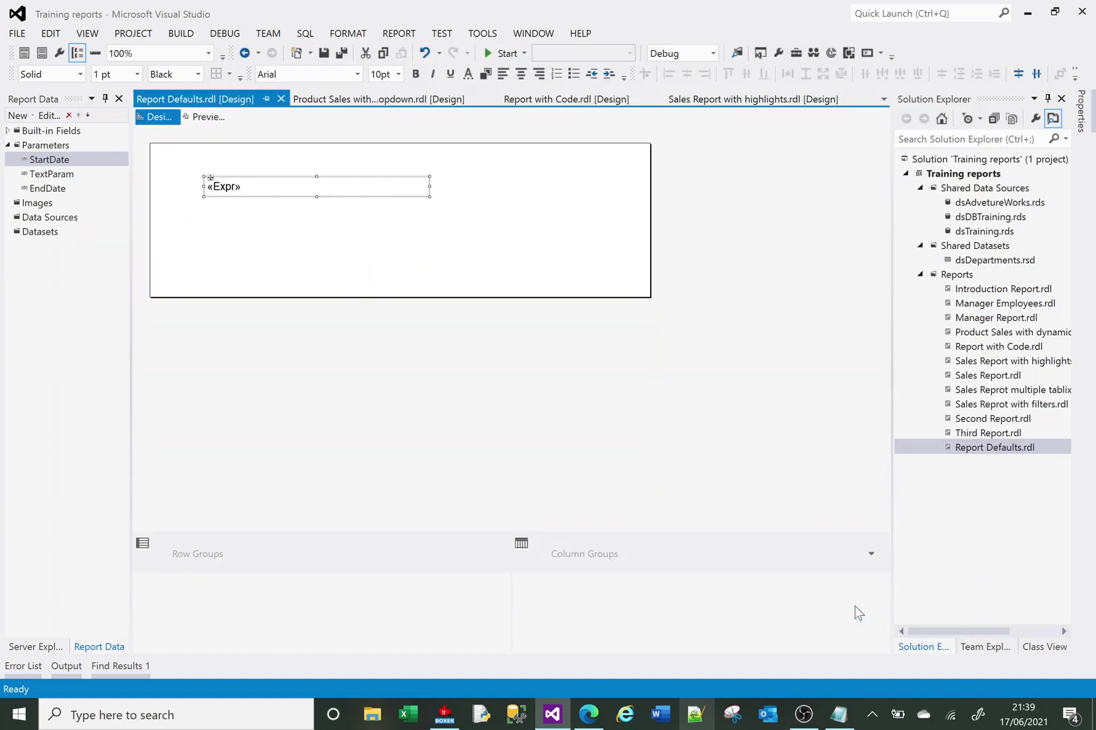
pyautogui.click(202, 116)
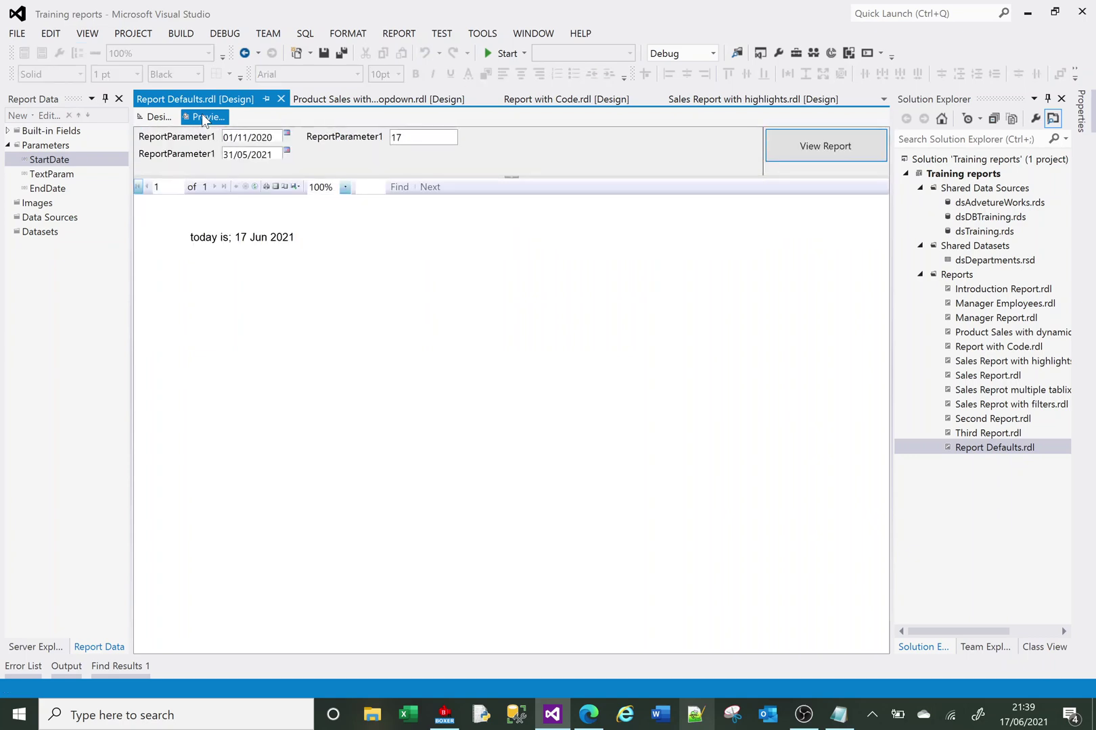
# Extend the month part of the text box's format string to give "dd MMMM yyyy" and preview the report.
pyautogui.click(160, 118)
pyautogui.rightClick(281, 191)
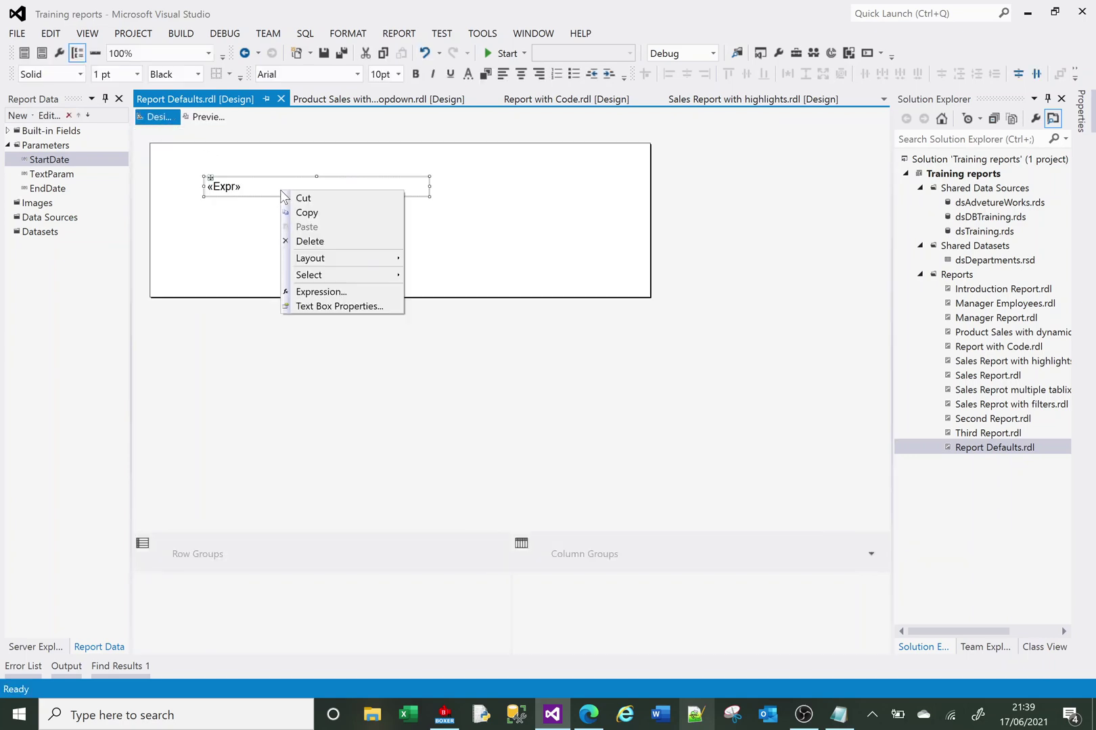
pyautogui.click(363, 295)
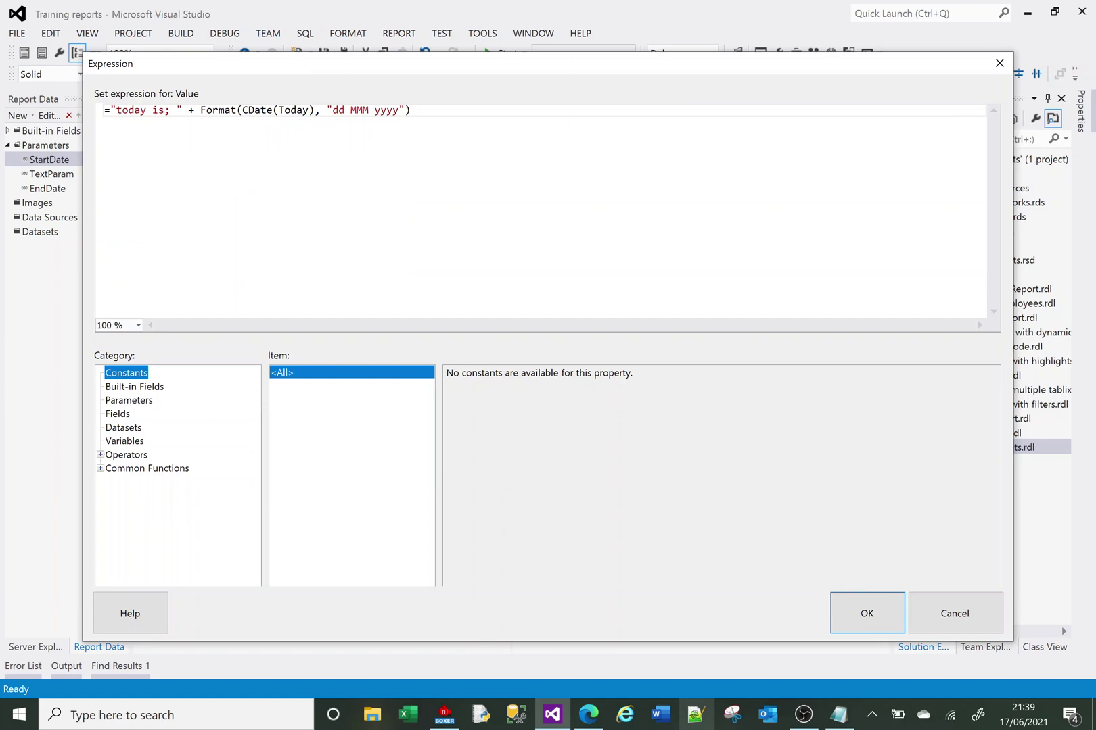
pyautogui.click(369, 110)
pyautogui.write('M')
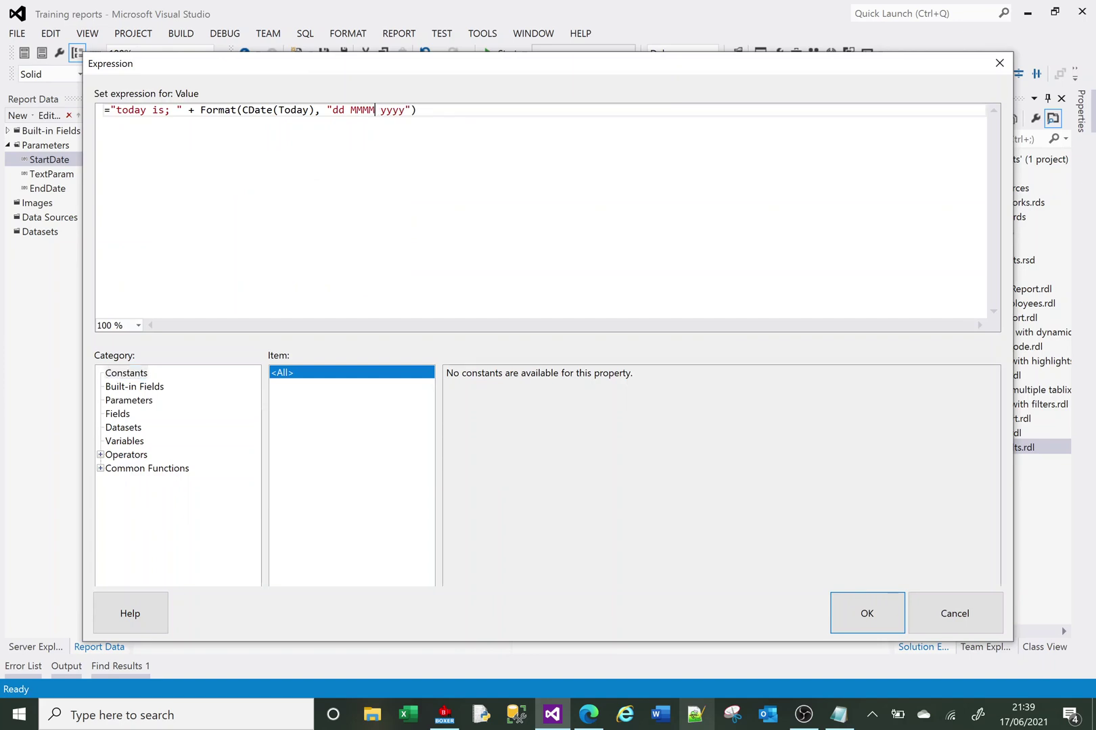
pyautogui.click(861, 612)
pyautogui.click(207, 116)
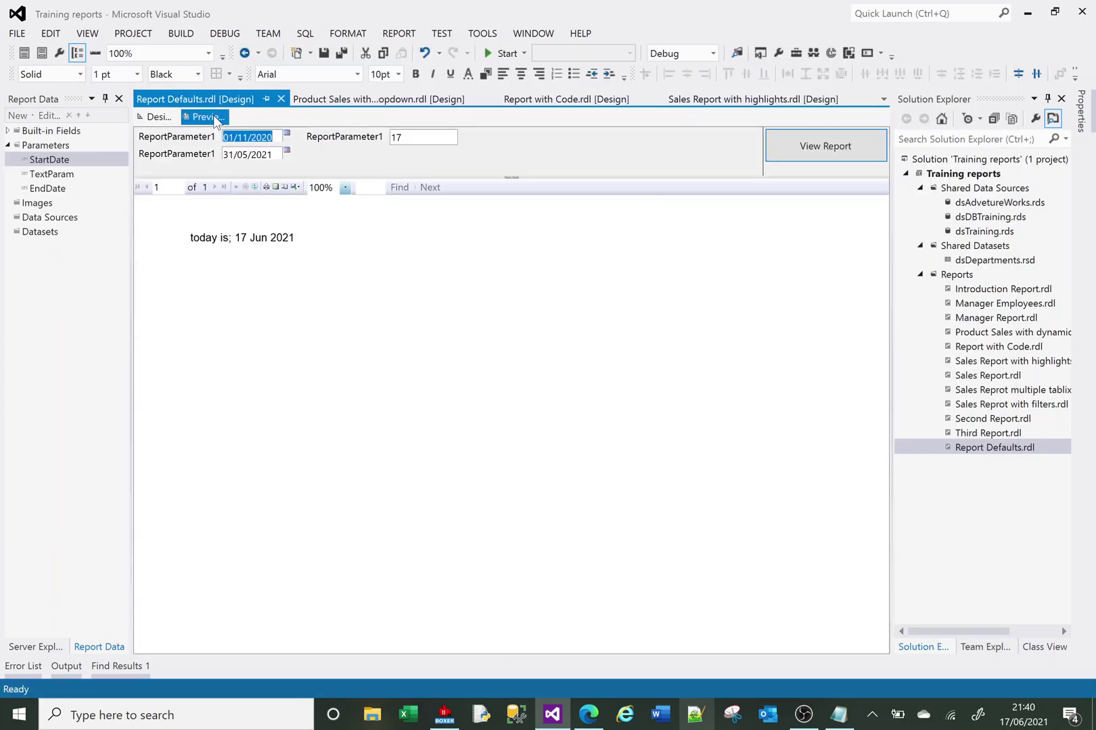